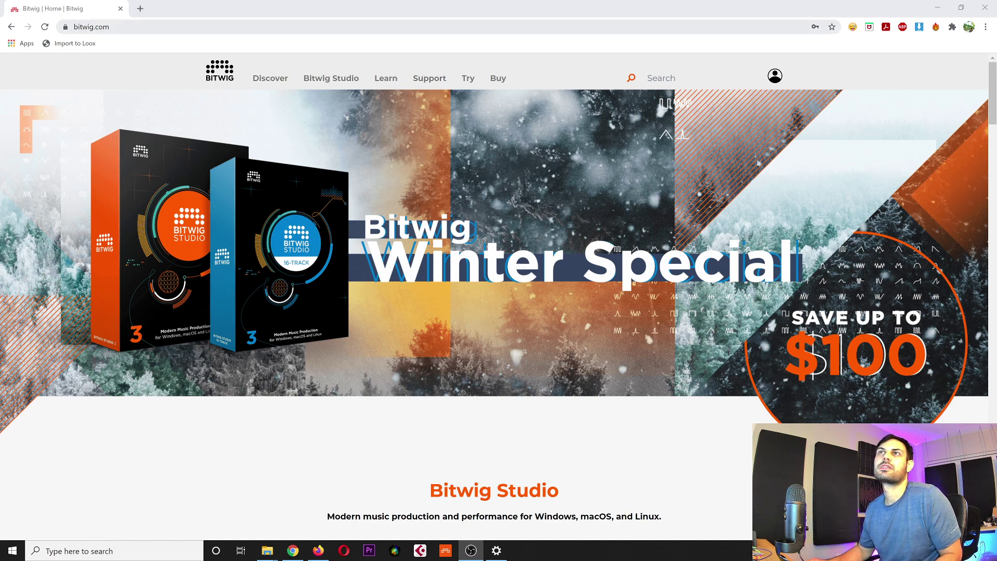
Step: Download the Windows installer of Bitwig Studio 3.3.1 from the Try page and start Bitwig Studio in demo mode
left_click(470, 81)
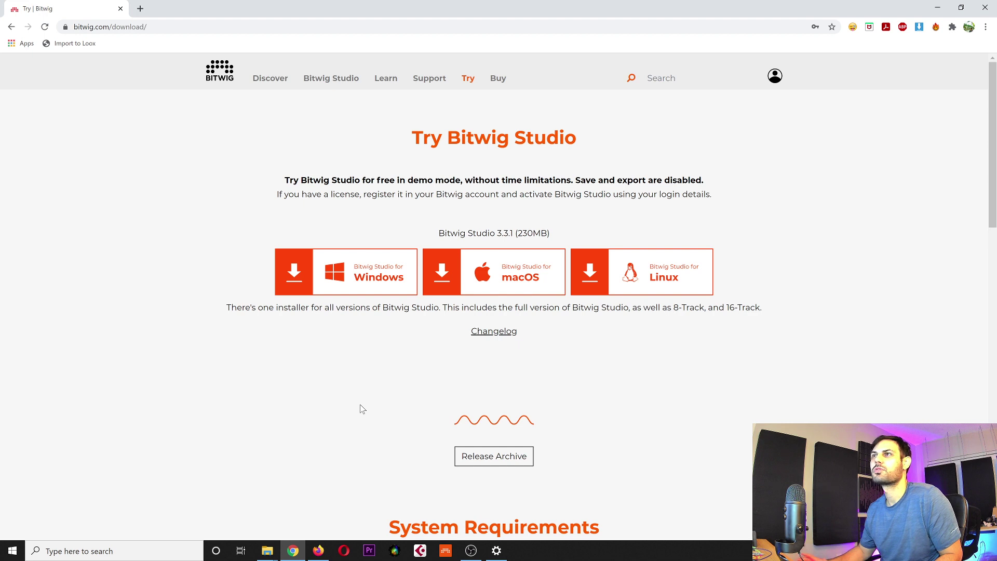
left_click(366, 275)
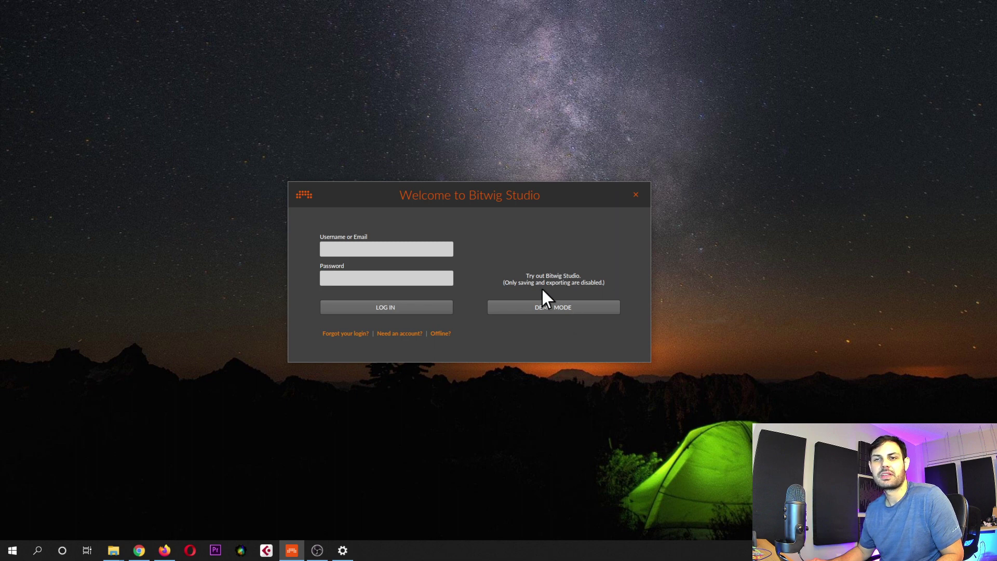
left_click(565, 310)
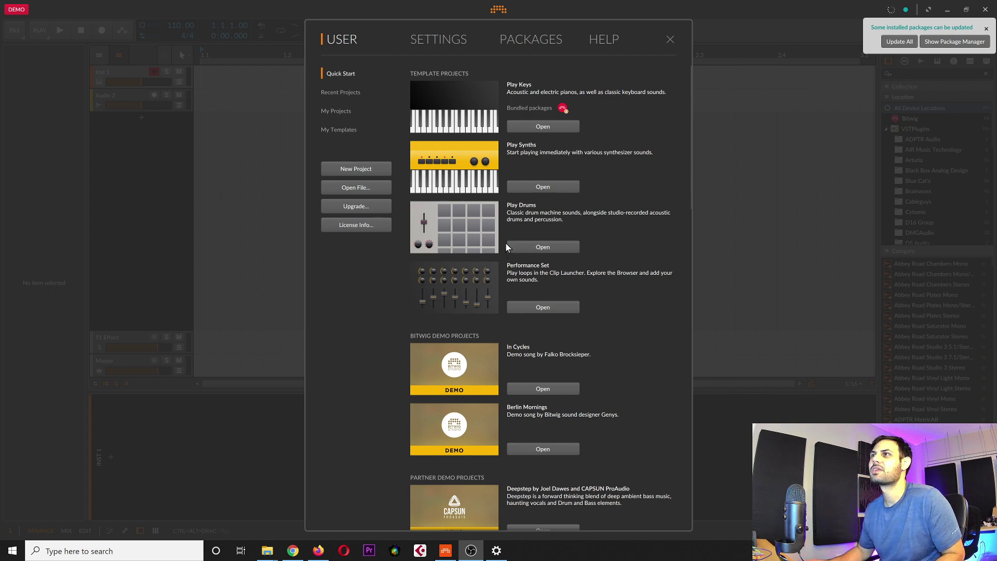
Step: Look through the dashboard's quick-start projects, recent projects and own templates
scroll(582, 201, "down", 4)
scroll(572, 225, "up", 4)
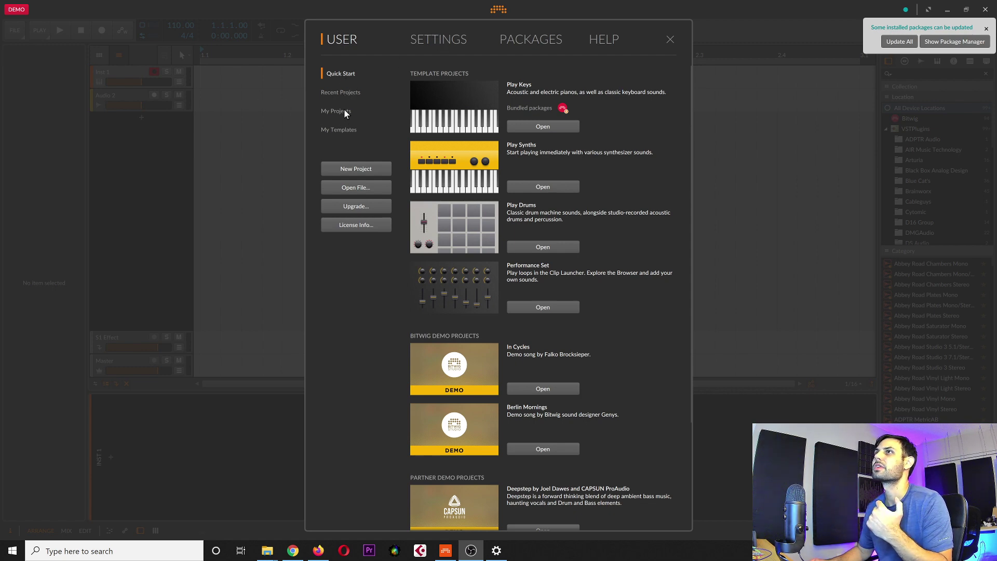
left_click(345, 93)
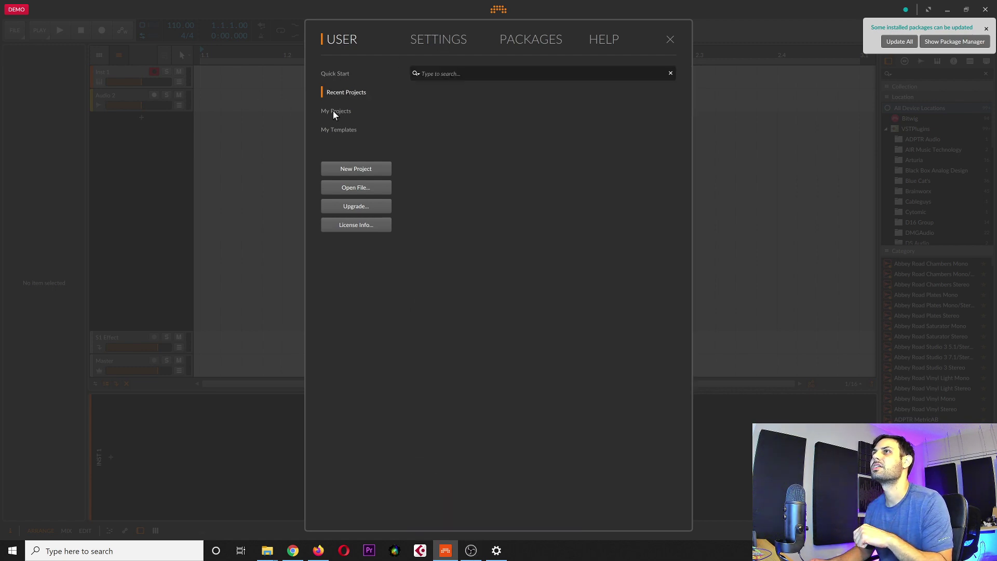
left_click(349, 132)
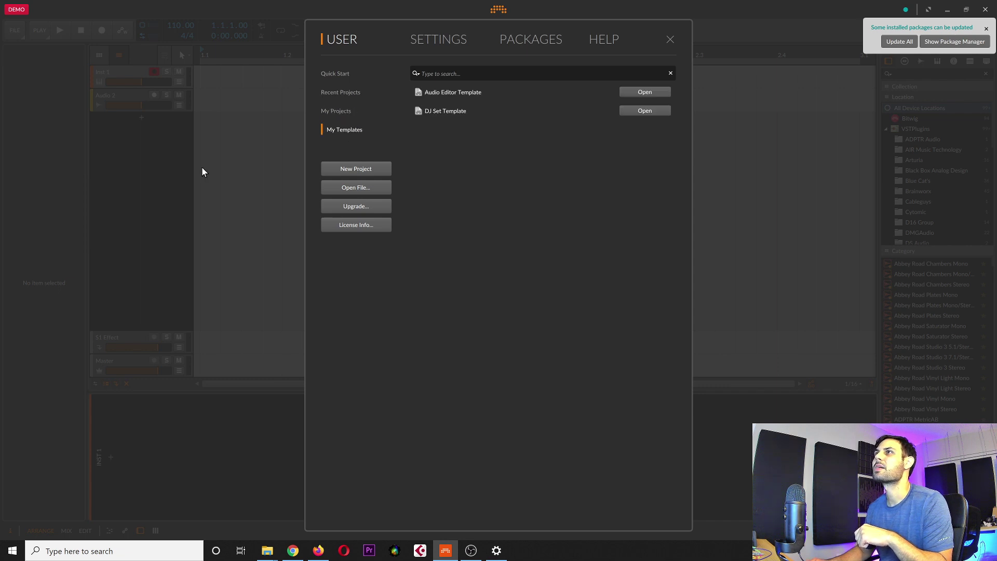
Step: Review the user interface settings and the available display profiles without changing the profile
left_click(443, 39)
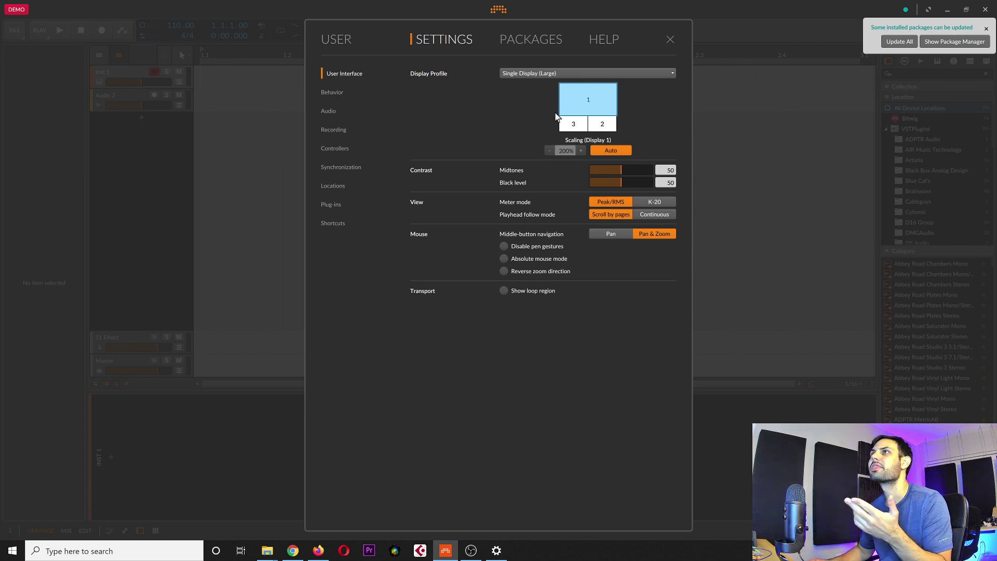
left_click(572, 70)
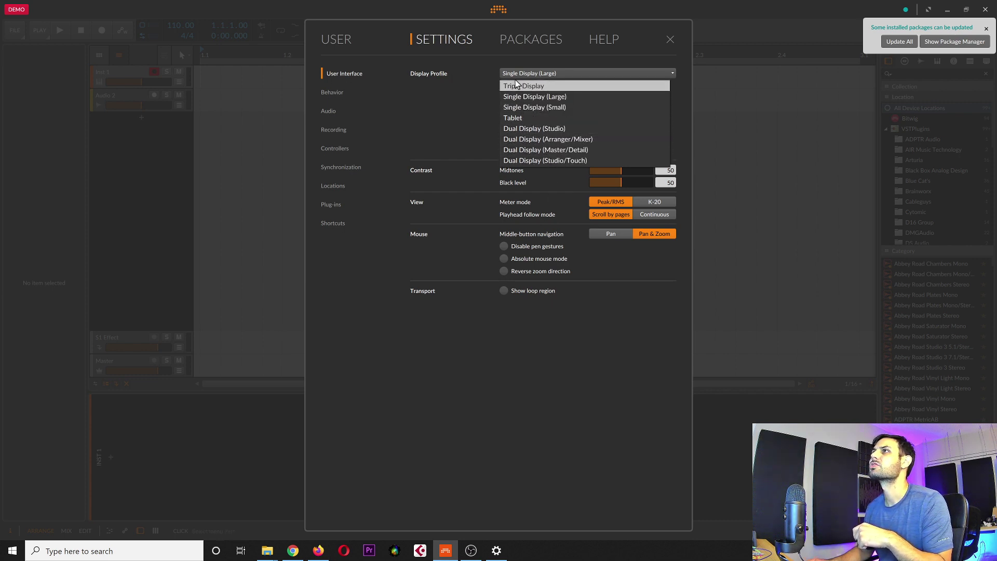
left_click(440, 147)
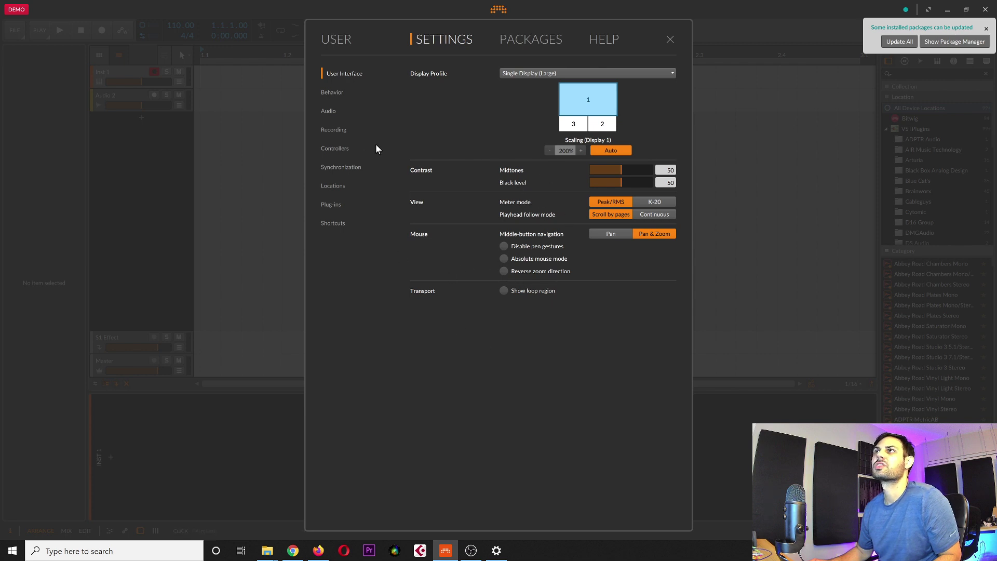
Step: Review the behavior settings and the audio settings, including the driver model choices, keeping ASIO
left_click(333, 92)
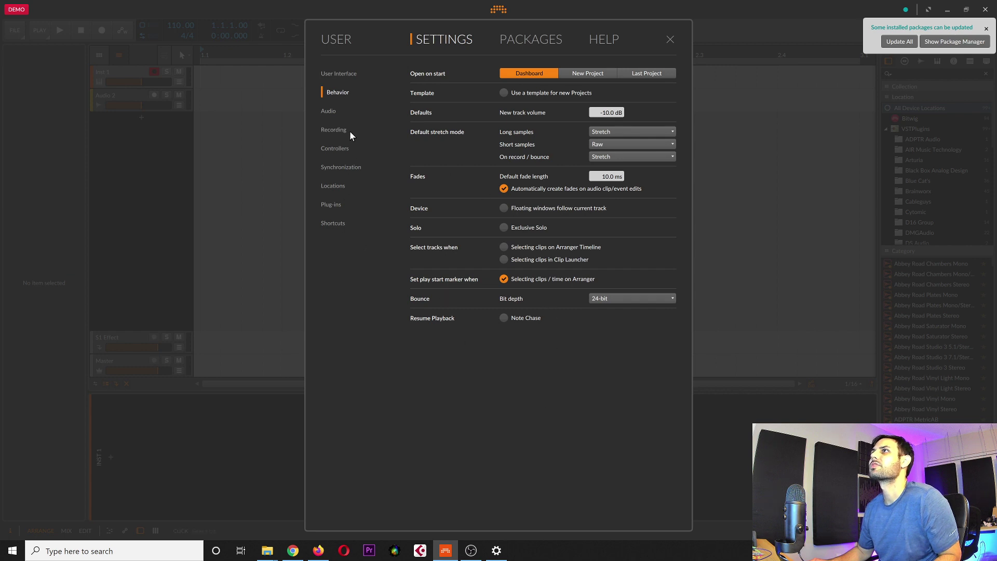
left_click(329, 111)
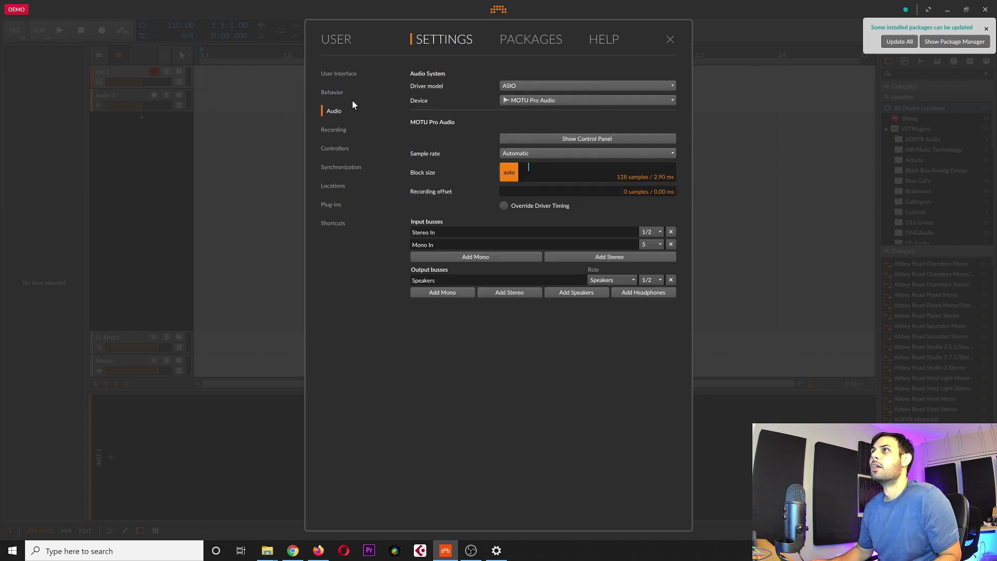
left_click(553, 86)
left_click(519, 98)
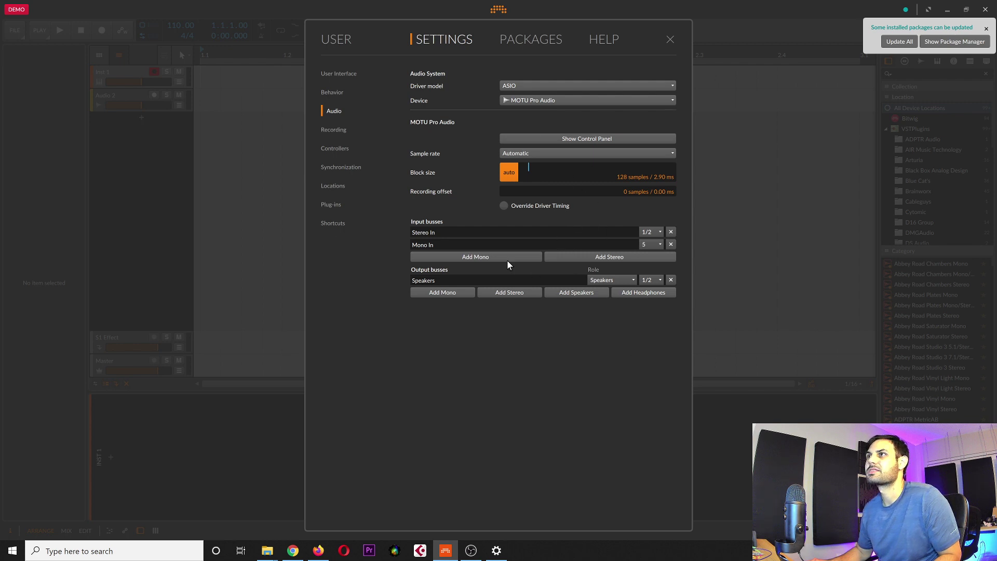
Step: Try recording pre-roll lengths of 2 and 1, and set the pre-roll back to None
left_click(334, 129)
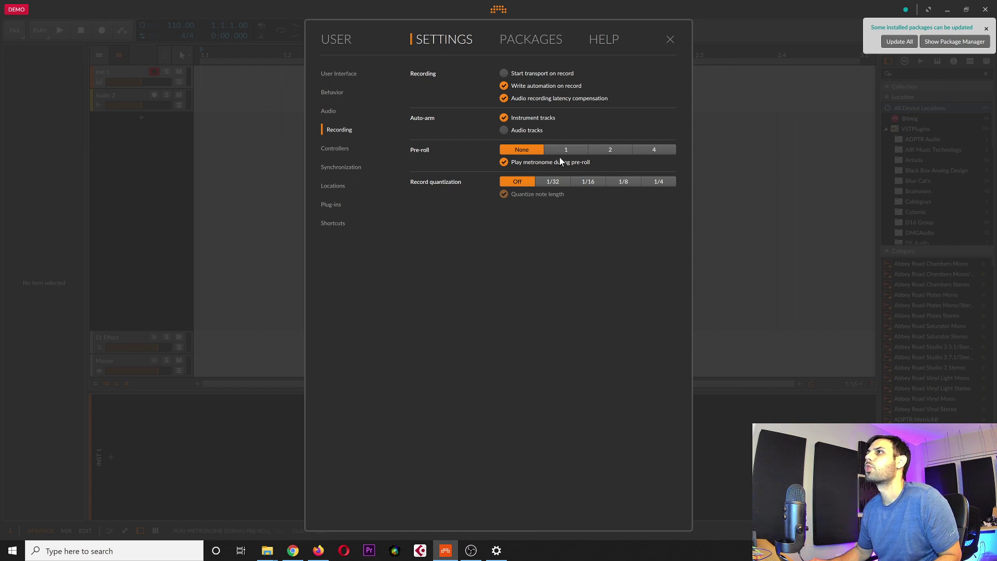
left_click(607, 149)
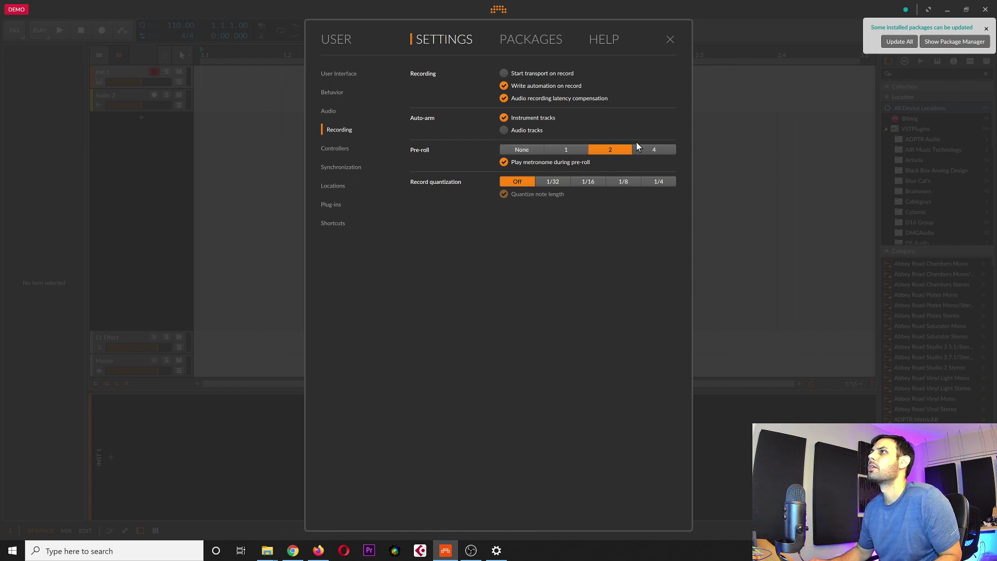
left_click(563, 153)
left_click(537, 152)
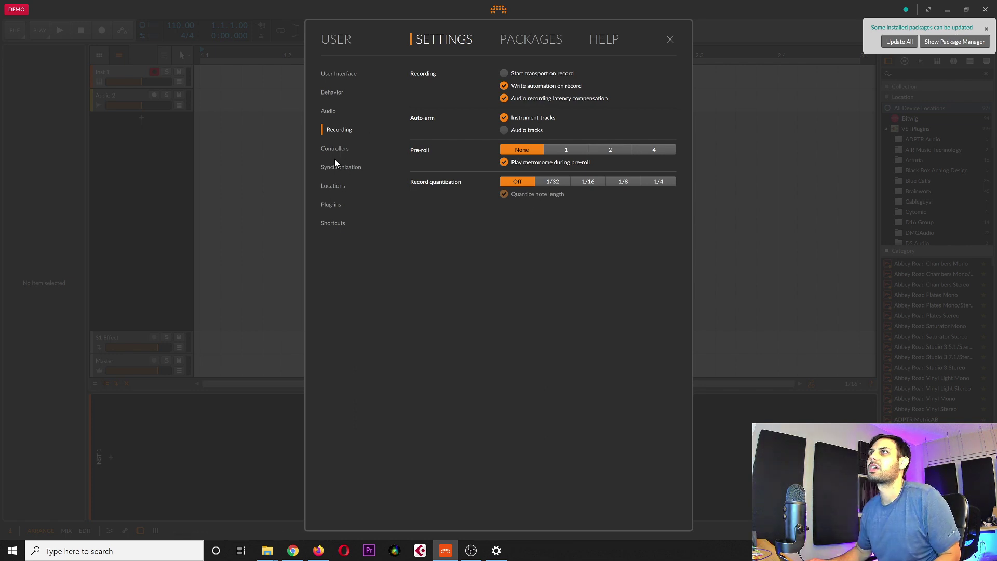
Step: Review the controller settings and try MIDI Clock as the transport sync method, returning it to Off
left_click(344, 149)
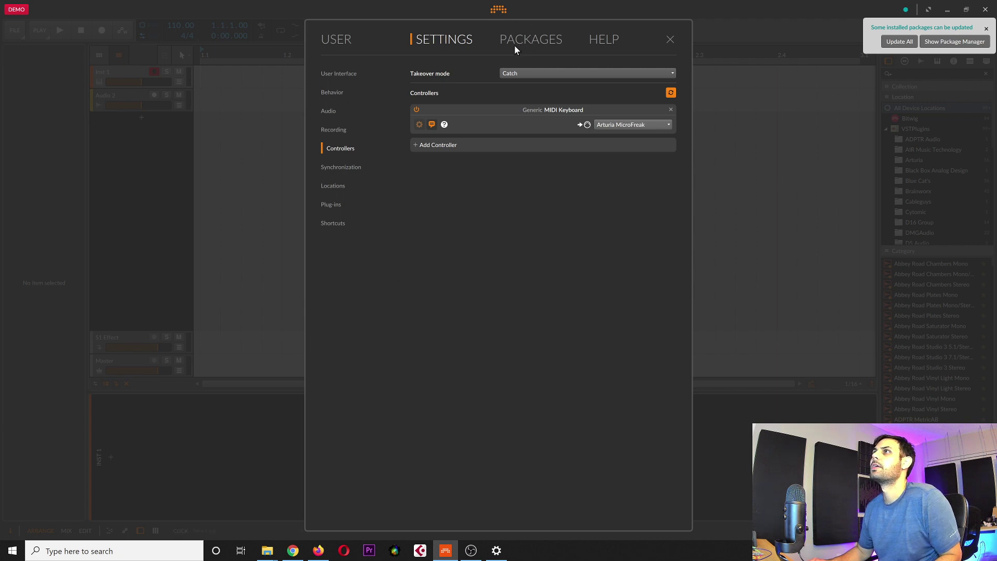
left_click(333, 168)
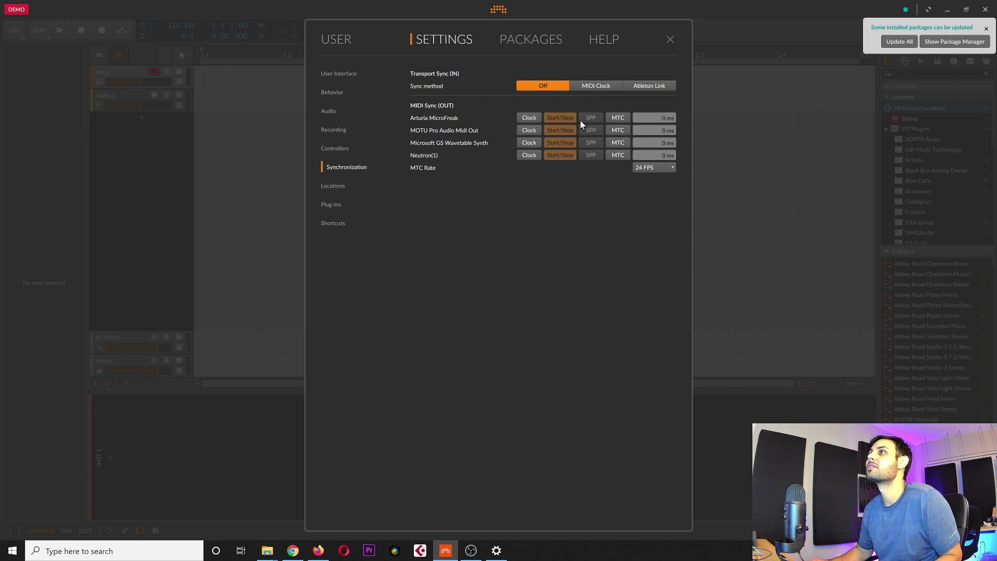
left_click(595, 91)
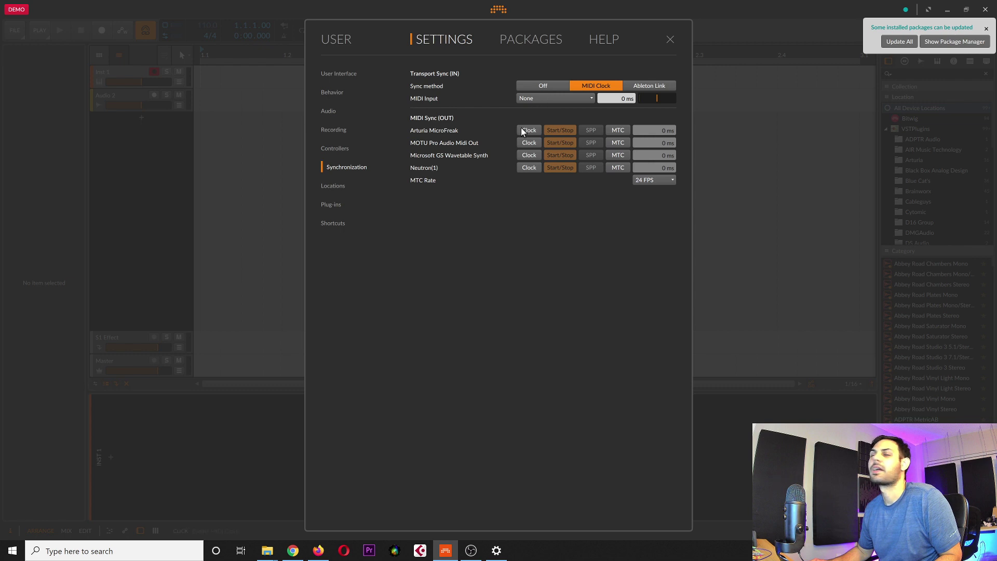
left_click(550, 85)
Step: Examine the content and plug-in folder locations, the plug-in hosting modes and the list of per-plug-in overrides
left_click(324, 188)
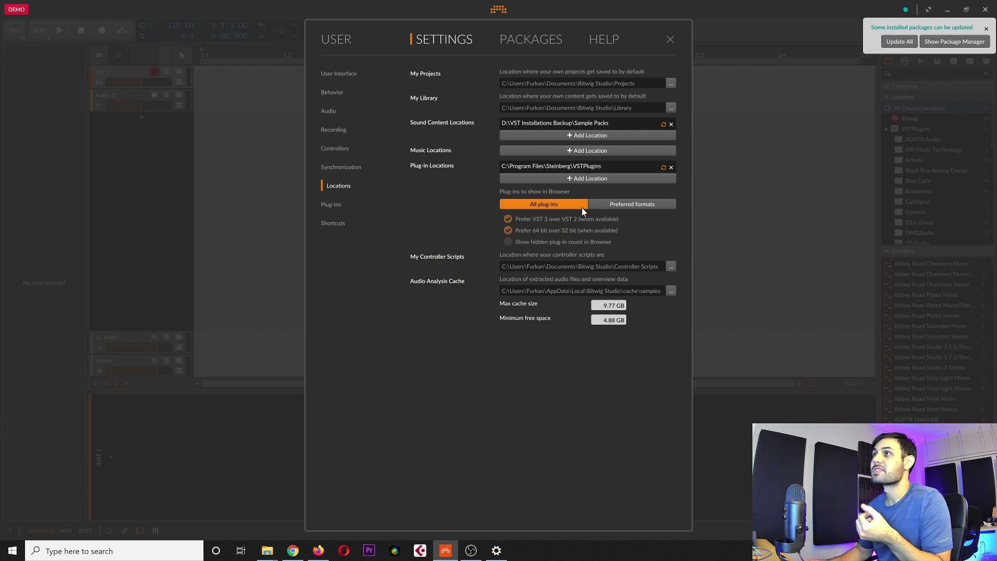
left_click(335, 205)
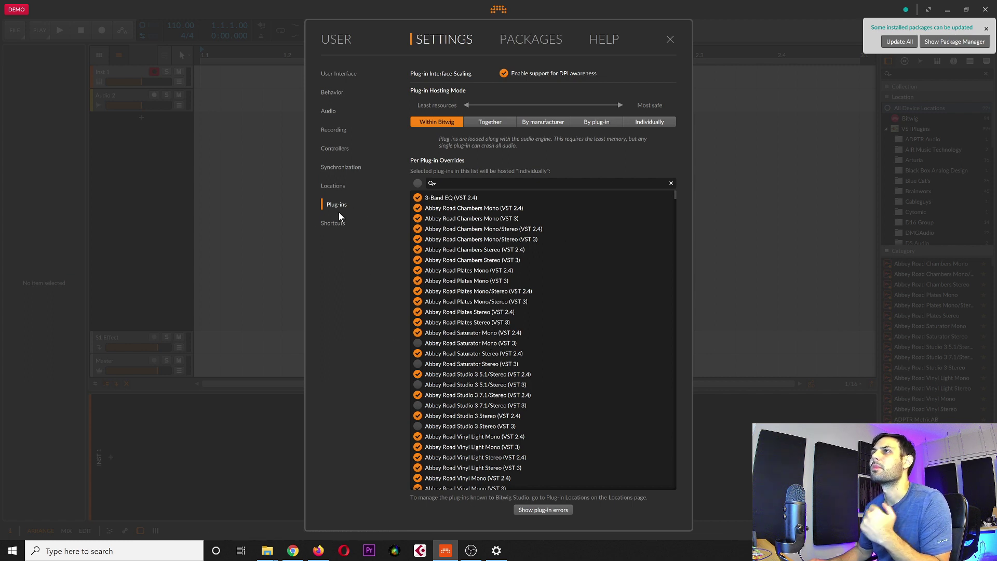
left_click(342, 187)
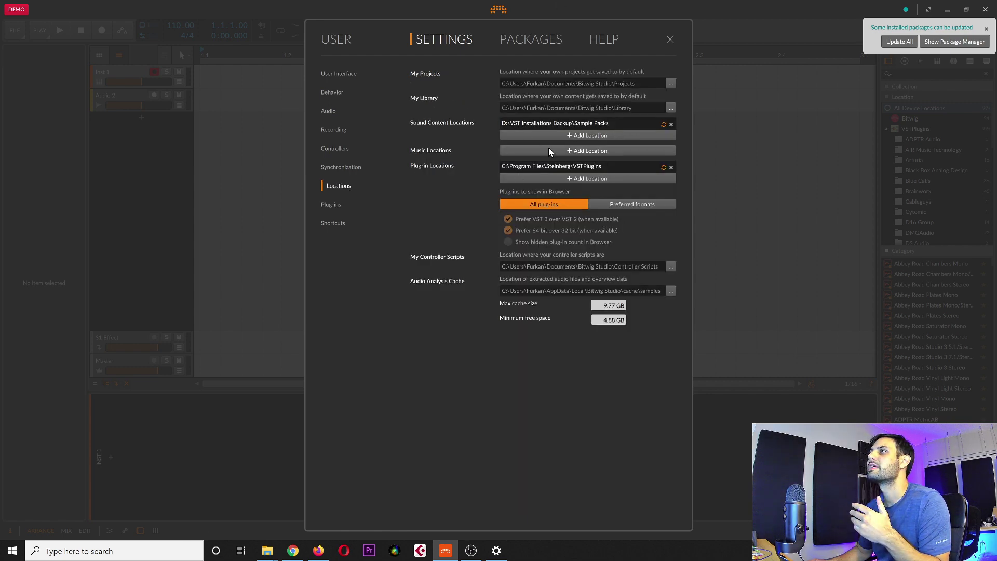
left_click(327, 205)
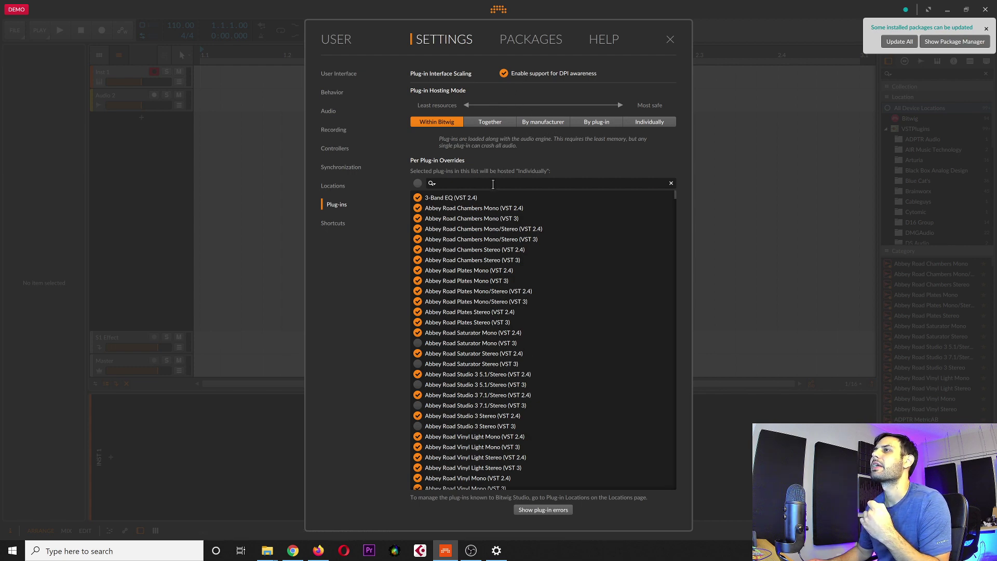
scroll(504, 343, "down", 10)
scroll(494, 328, "down", 4)
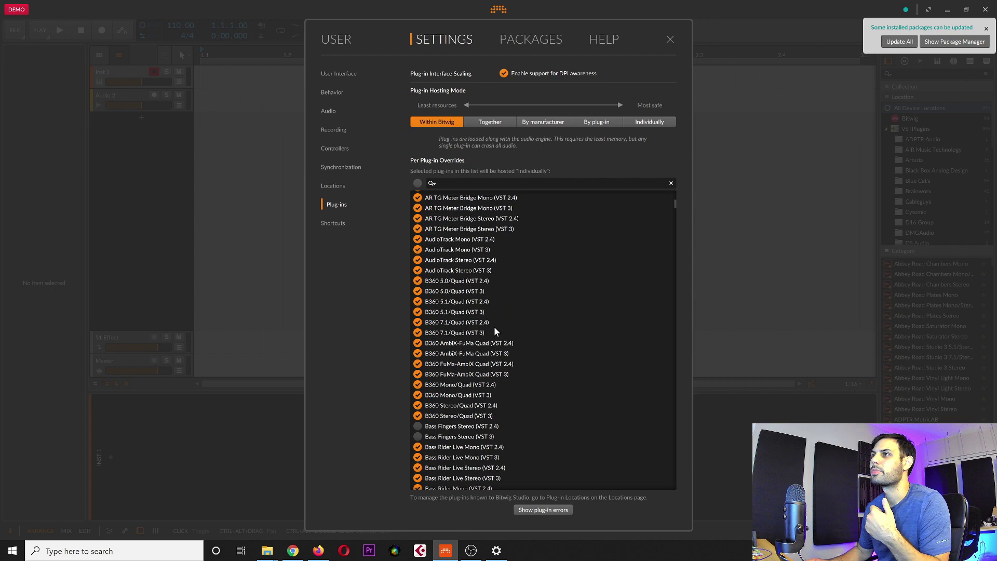
scroll(494, 326, "up", 15)
scroll(495, 326, "up", 4)
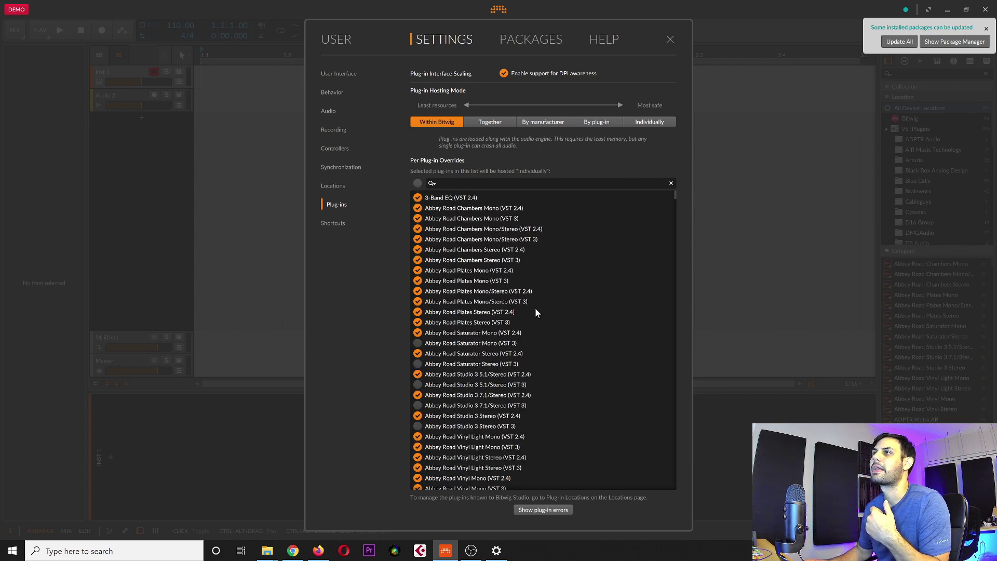
Step: Look through the keyboard shortcut mappings and compare them with the controller mappings
left_click(339, 227)
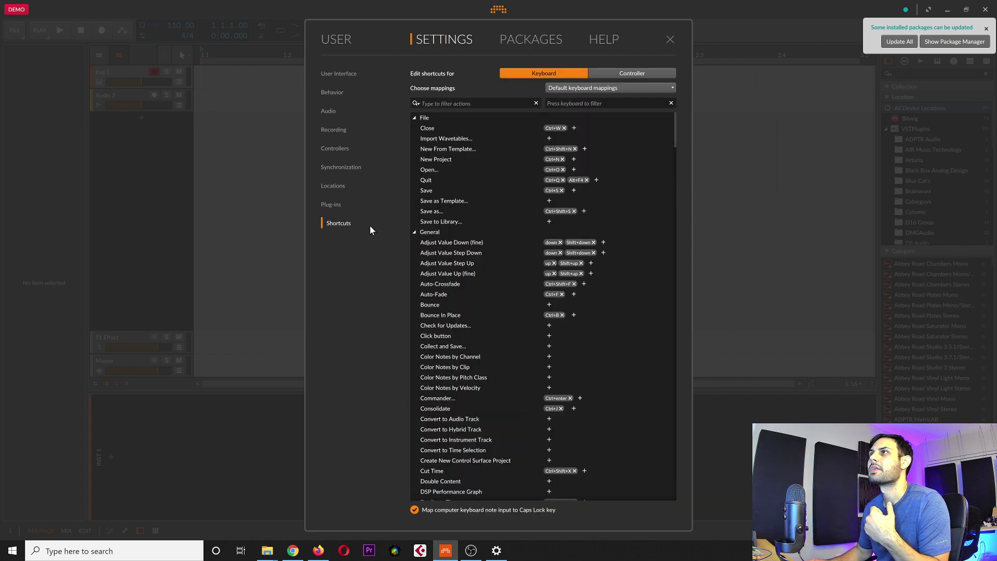
scroll(518, 181, "down", 8)
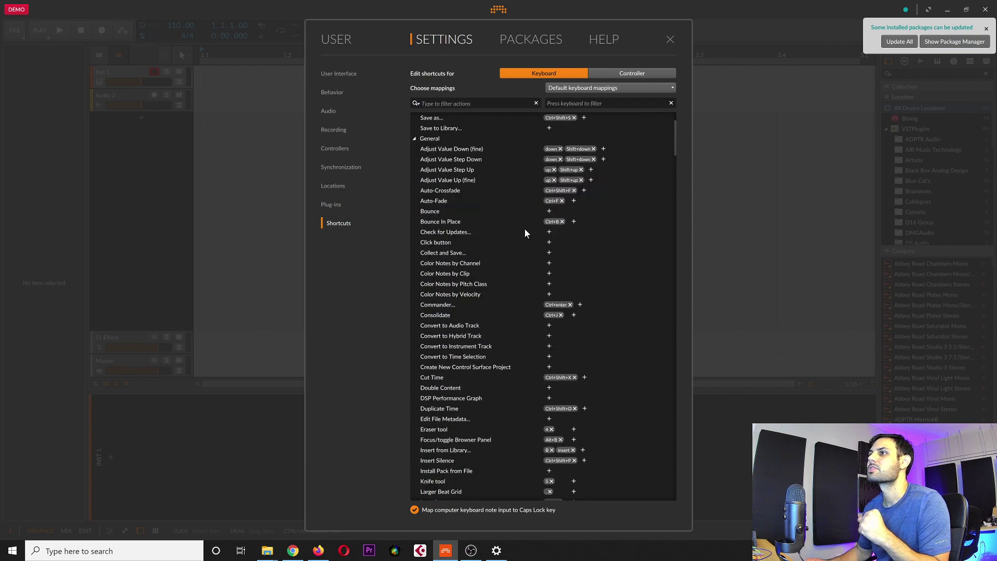
scroll(533, 234, "down", 20)
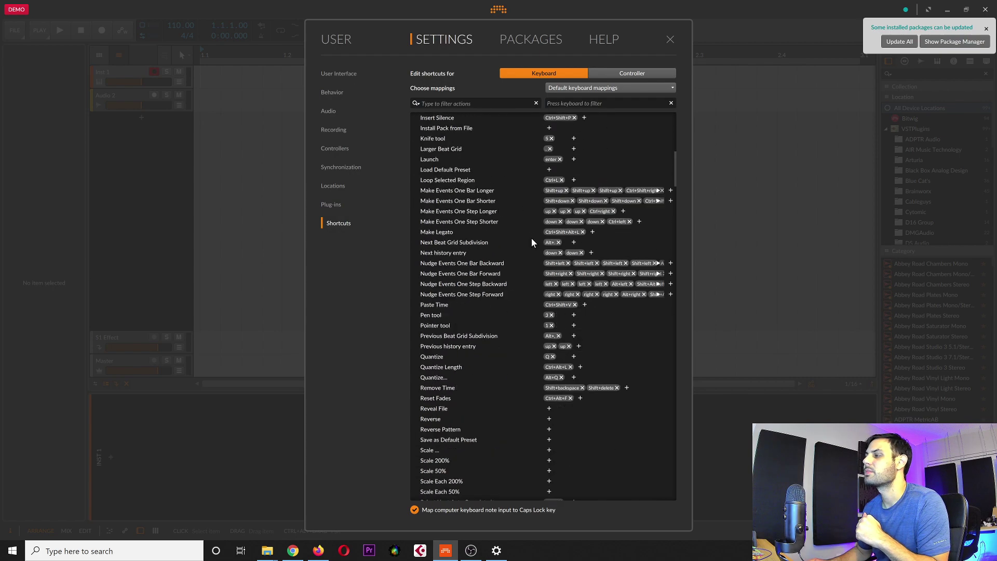
scroll(532, 239, "down", 12)
scroll(532, 239, "up", 20)
scroll(531, 239, "up", 17)
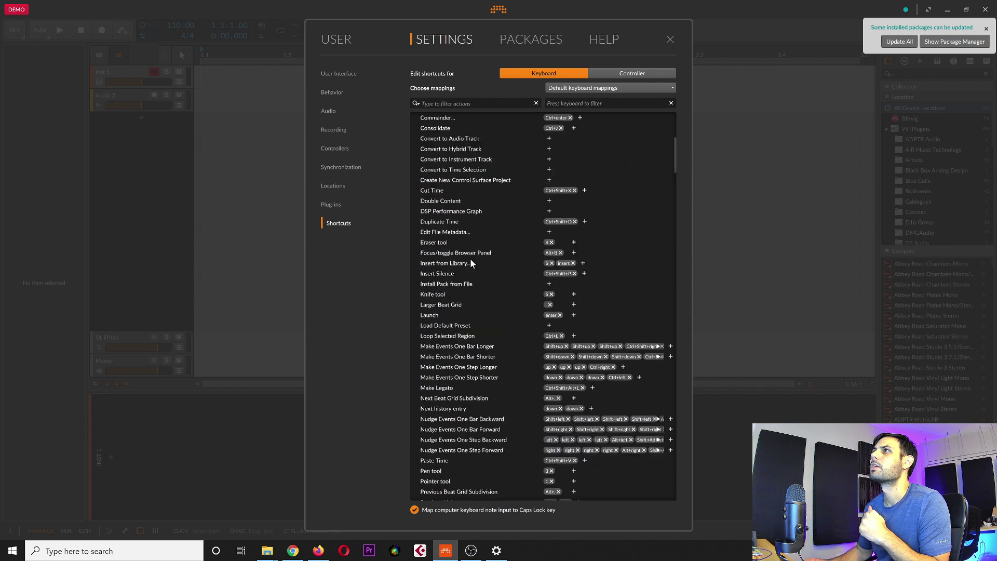
left_click(606, 76)
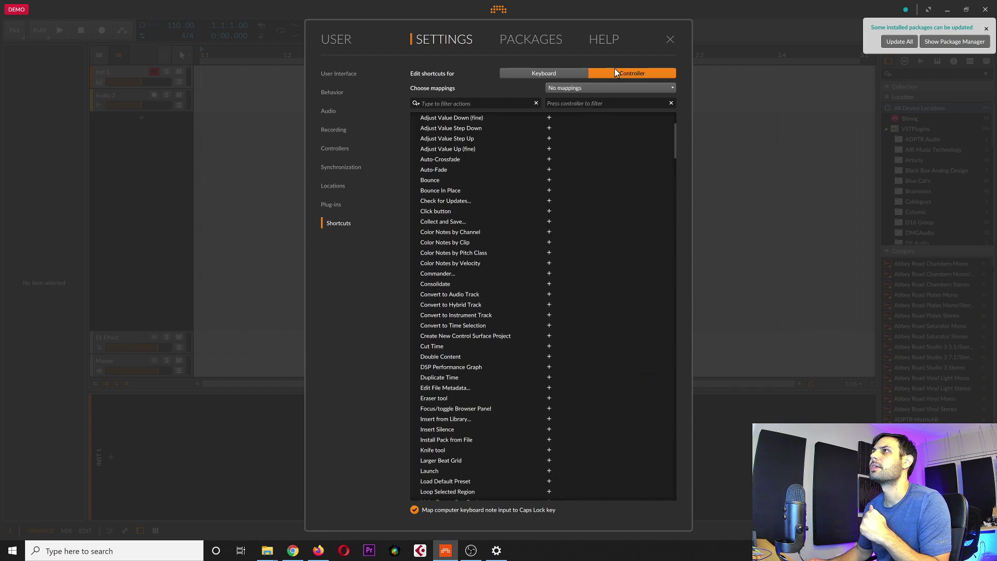
left_click(544, 73)
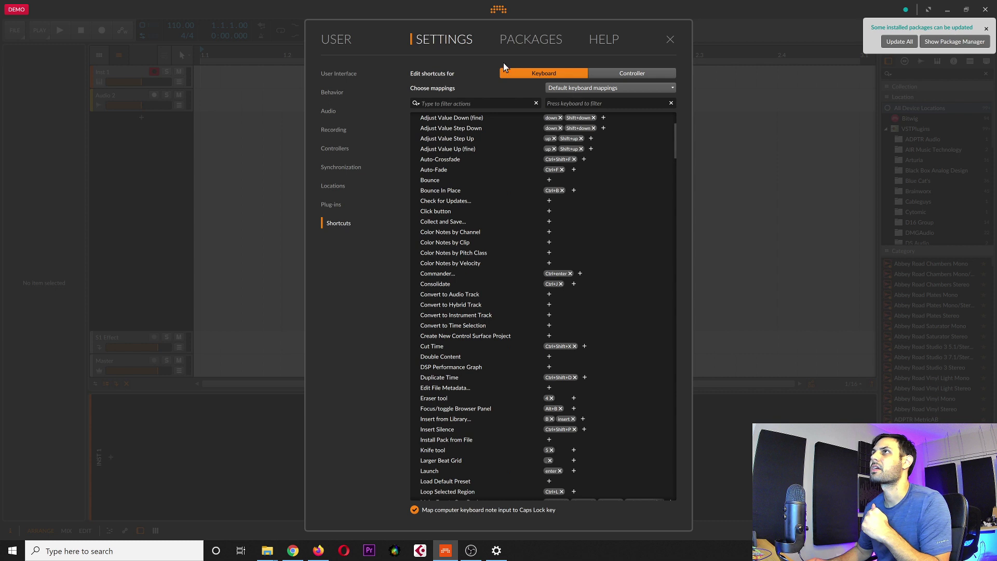
Step: Browse the sound packages in the Essentials, Extended, Artist and Partner collections
left_click(515, 42)
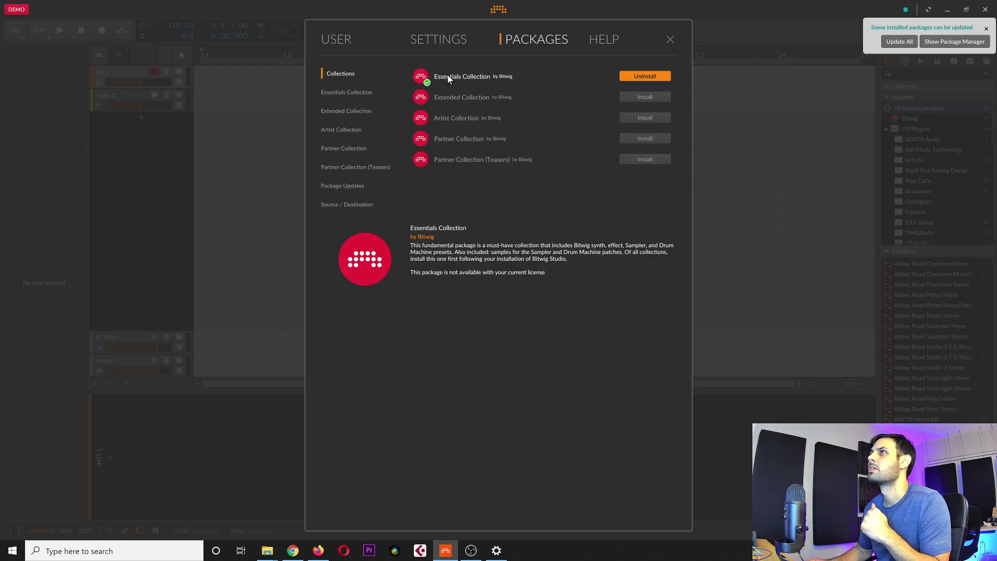
left_click(350, 93)
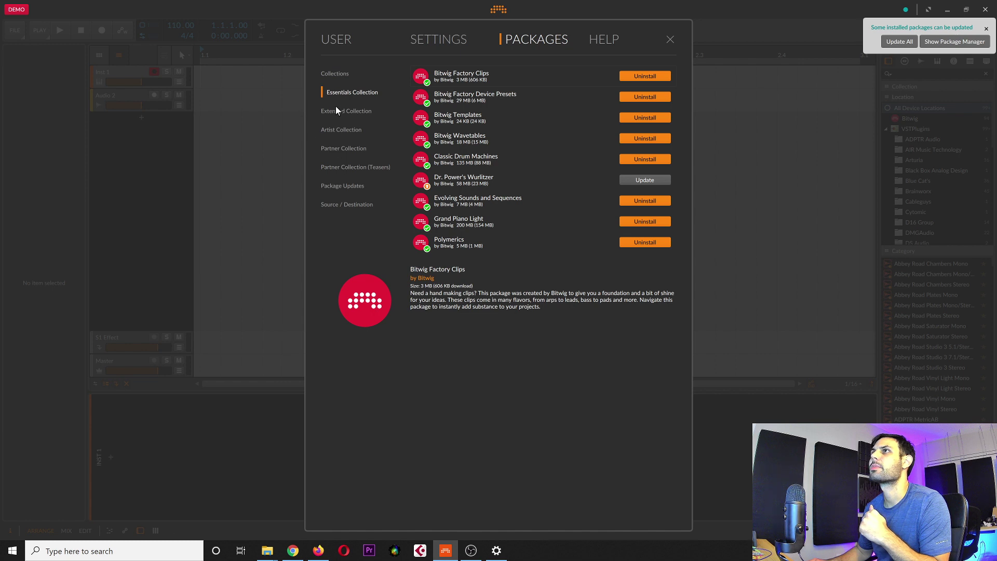
left_click(337, 110)
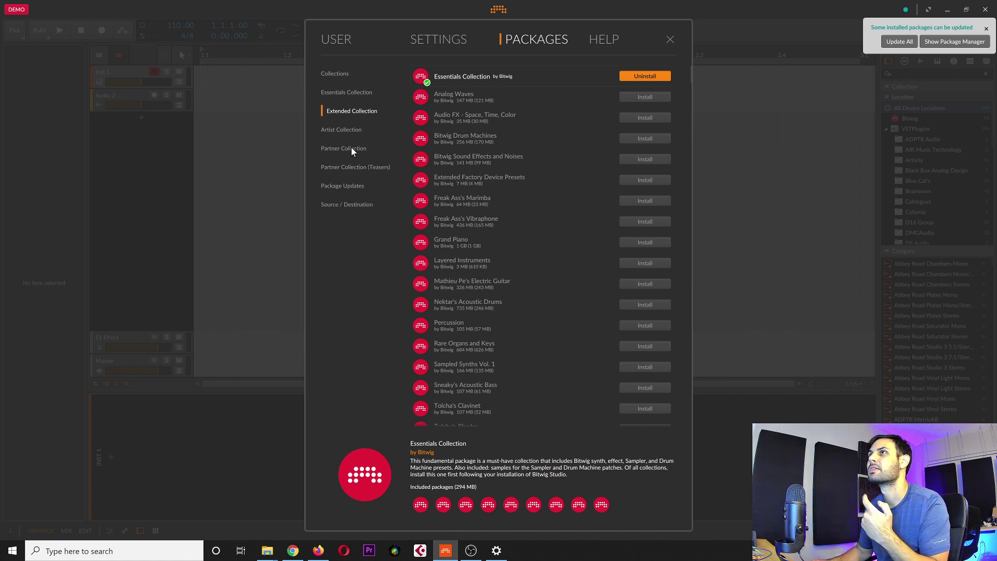
left_click(335, 130)
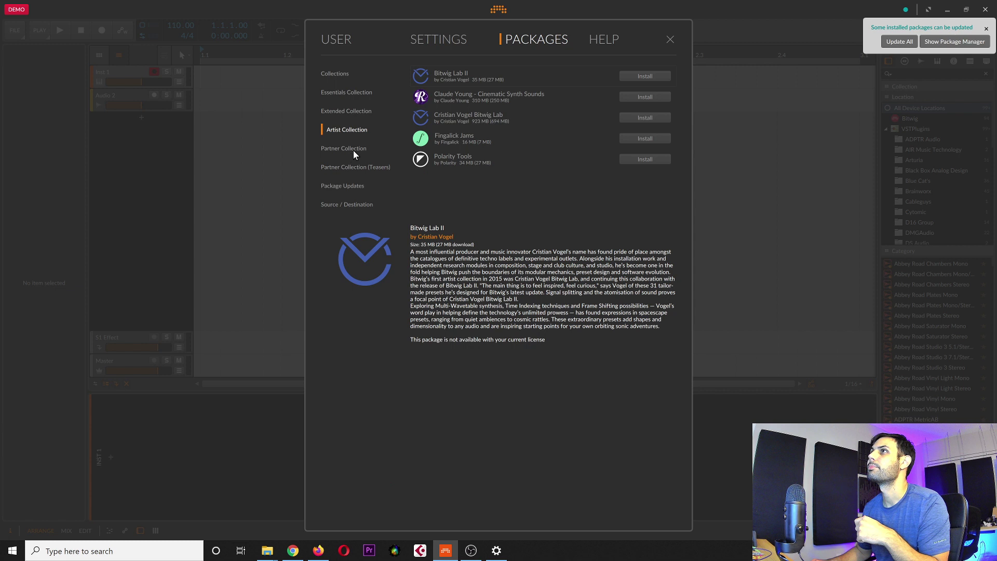
left_click(353, 153)
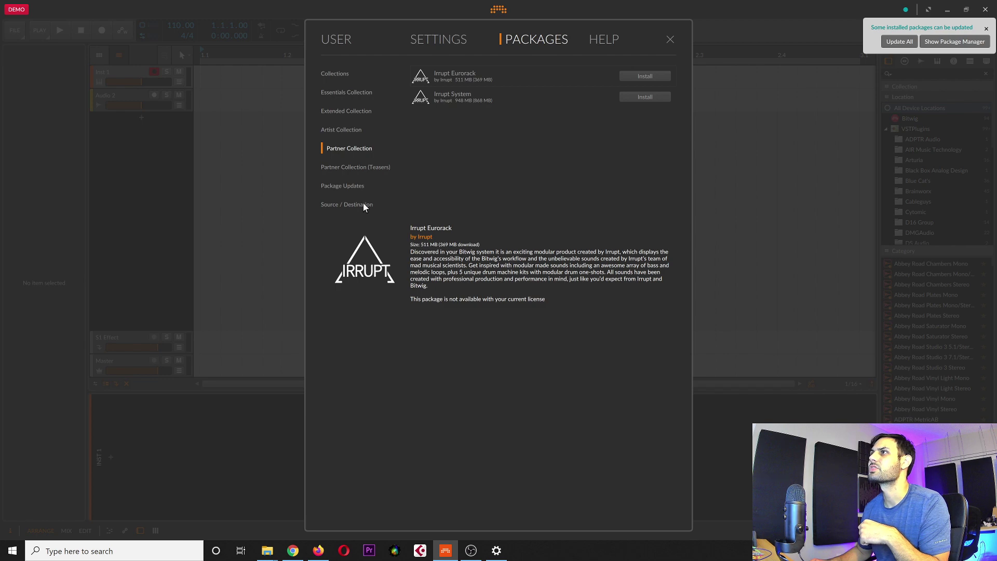
Step: Review the Partner Collection (Teasers) packages, the package updates and the package source and destination settings, returning to the Collections overview
left_click(363, 172)
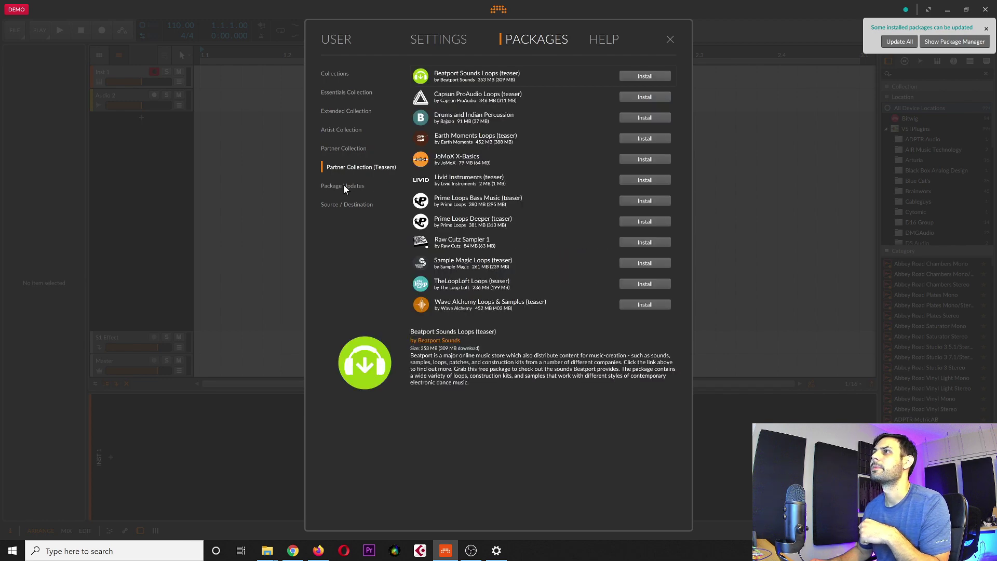
left_click(348, 187)
left_click(355, 204)
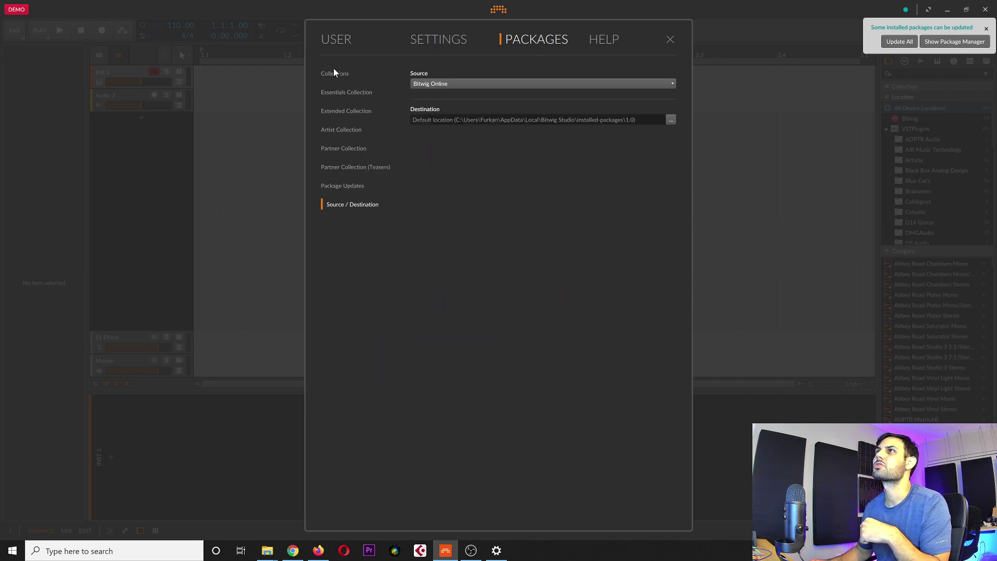
left_click(335, 73)
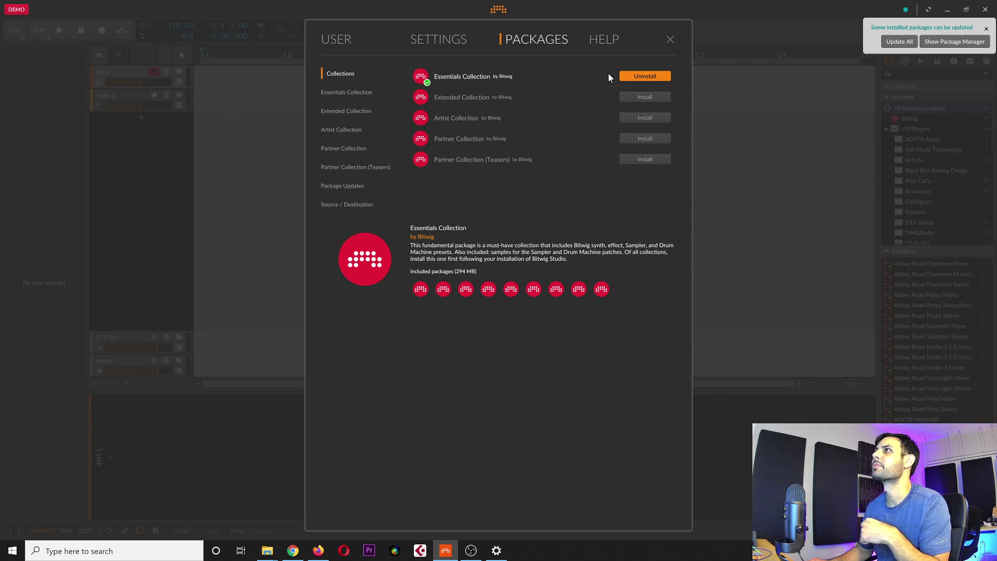
Step: Look over the online help's version overview and list of tutorials
left_click(614, 41)
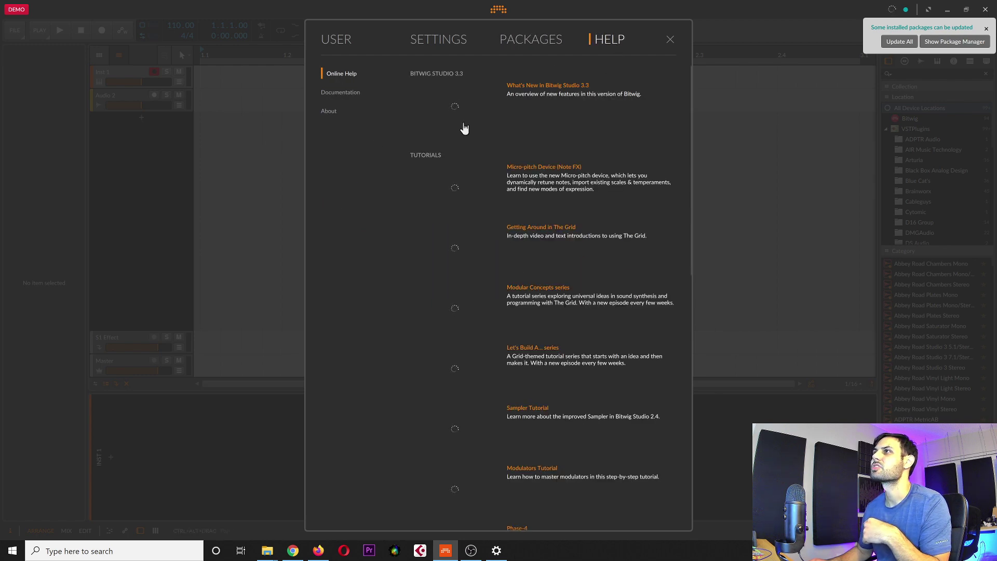
scroll(583, 400, "down", 3)
scroll(601, 412, "up", 3)
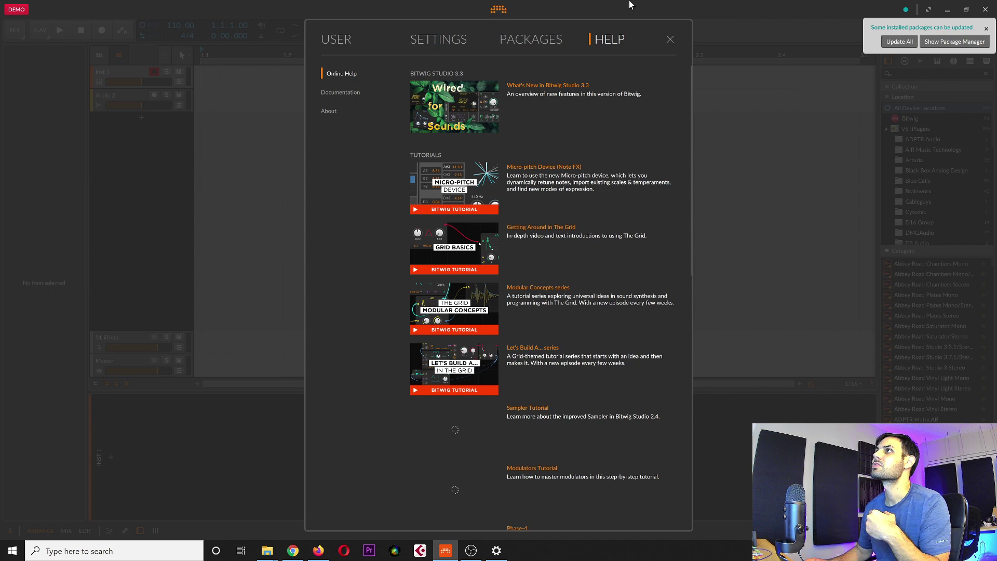
Step: Close the dashboard and dismiss the package update notification
left_click(668, 38)
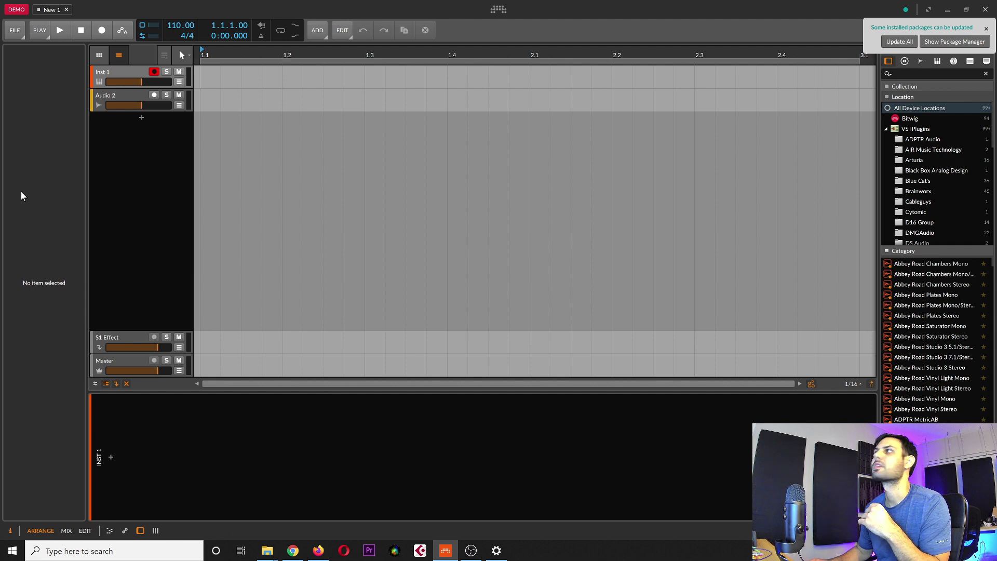
left_click(986, 29)
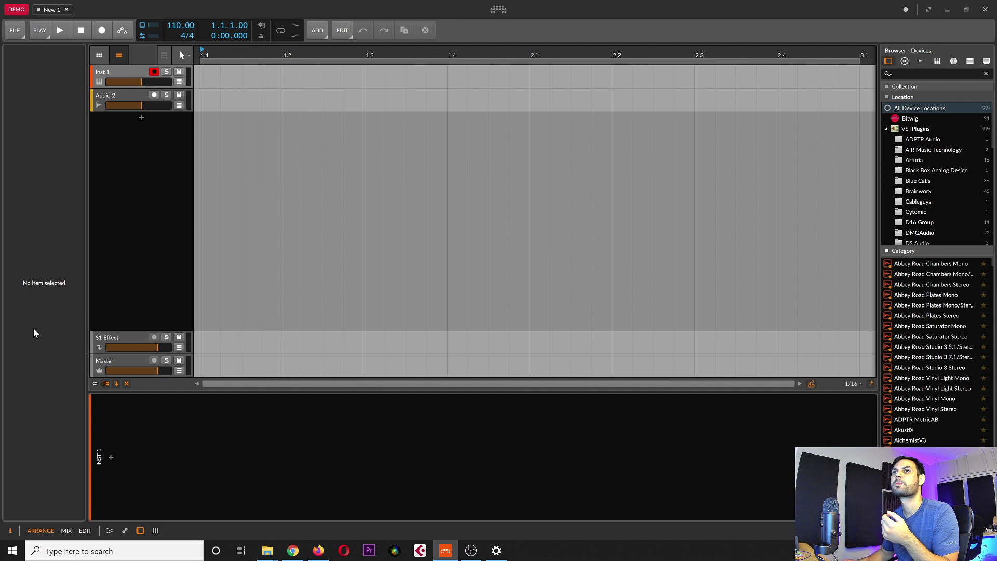
Step: Compare the inspectors of the Audio 2 and Inst 1 tracks, and insert the Serum_x64 synth into Inst 1's device chain
left_click(108, 97)
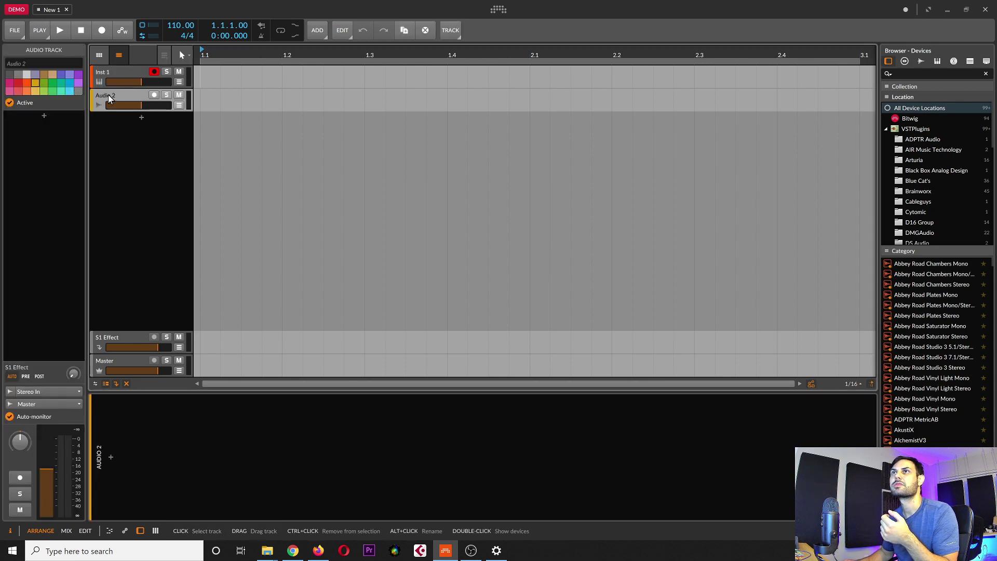
left_click(122, 72)
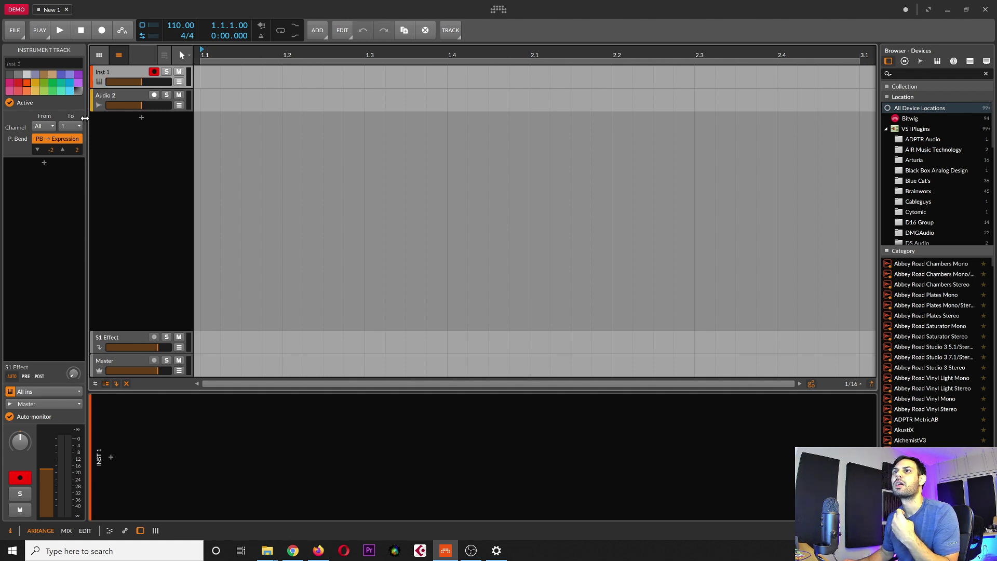
left_click(43, 163)
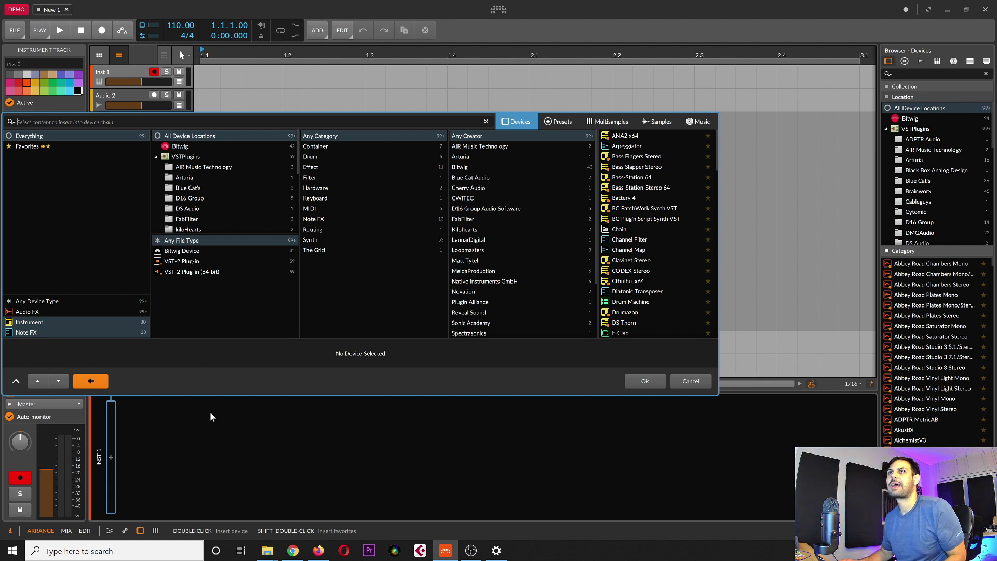
type("serum")
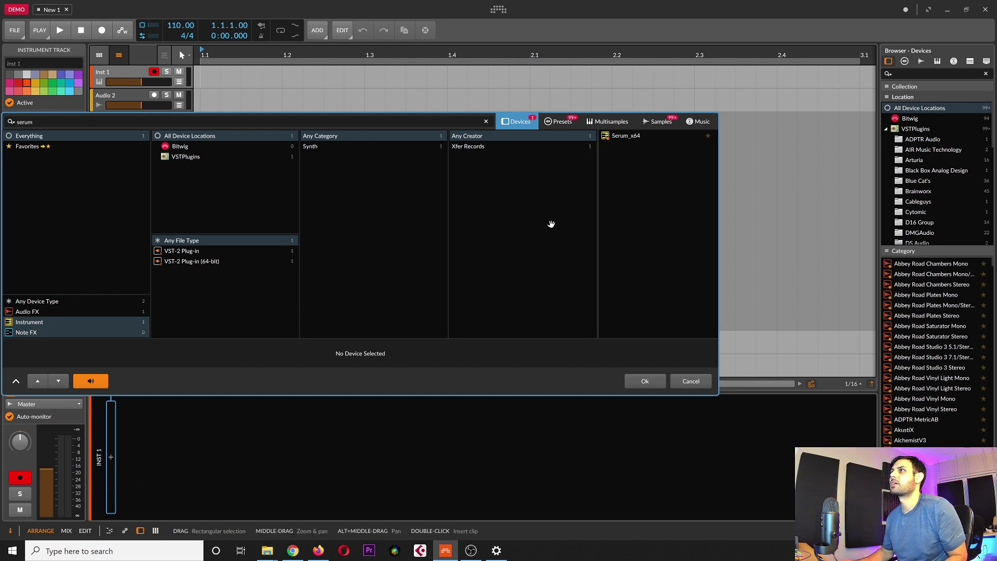
double_click(620, 138)
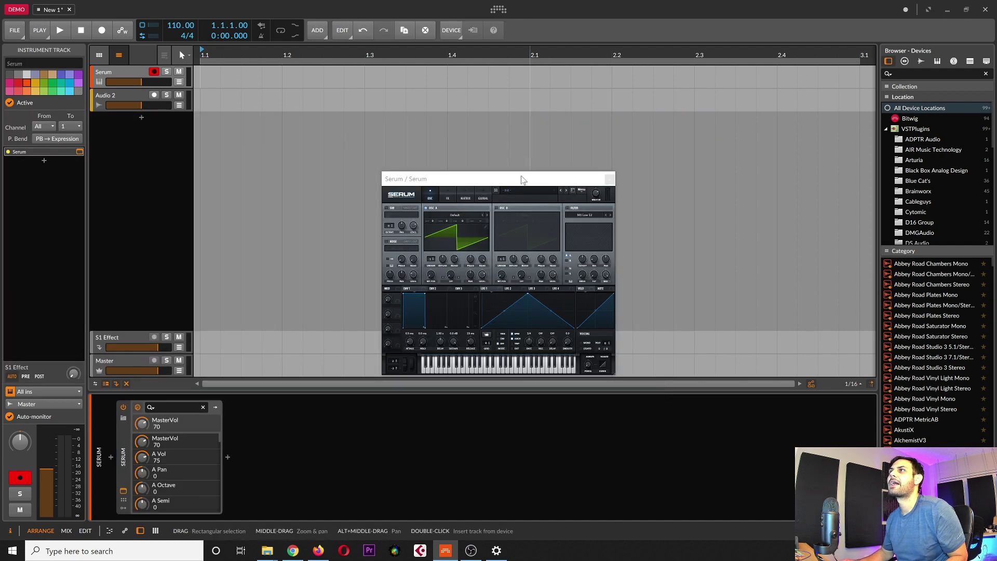
Step: Enlarge the Serum plug-in window and reposition it over the arranger
left_click_drag(503, 182, 303, 154)
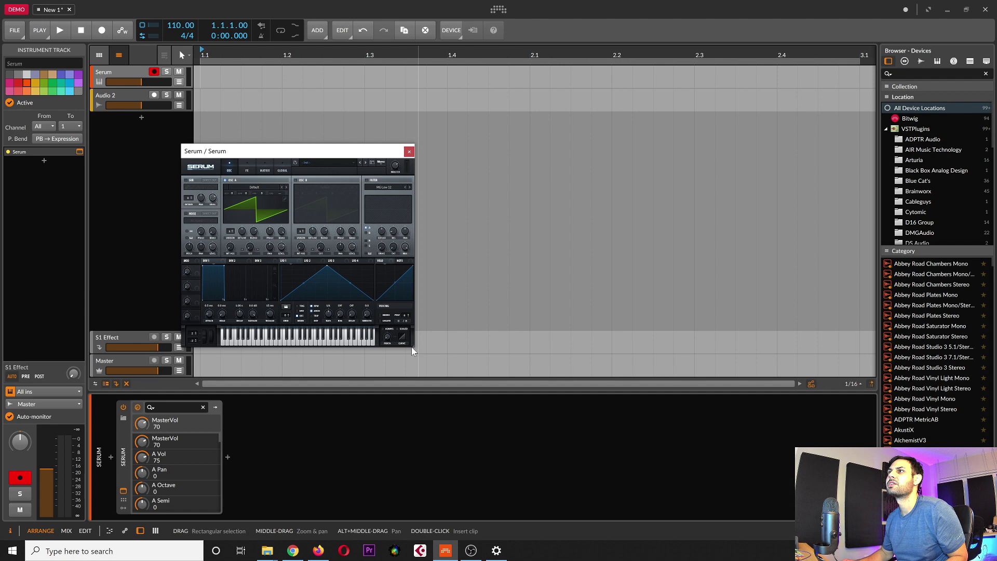
left_click_drag(413, 345, 540, 499)
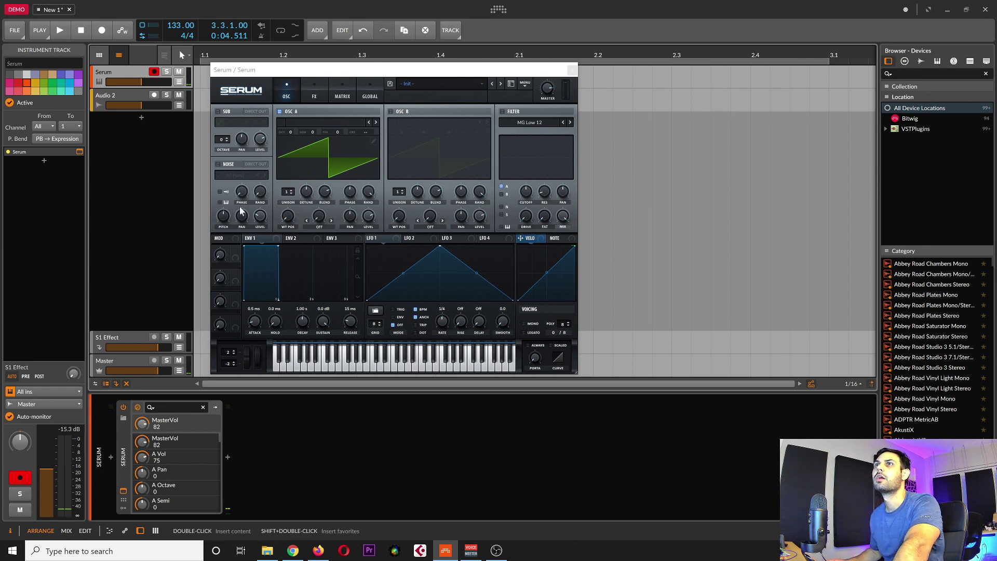
left_click_drag(553, 74, 556, 73)
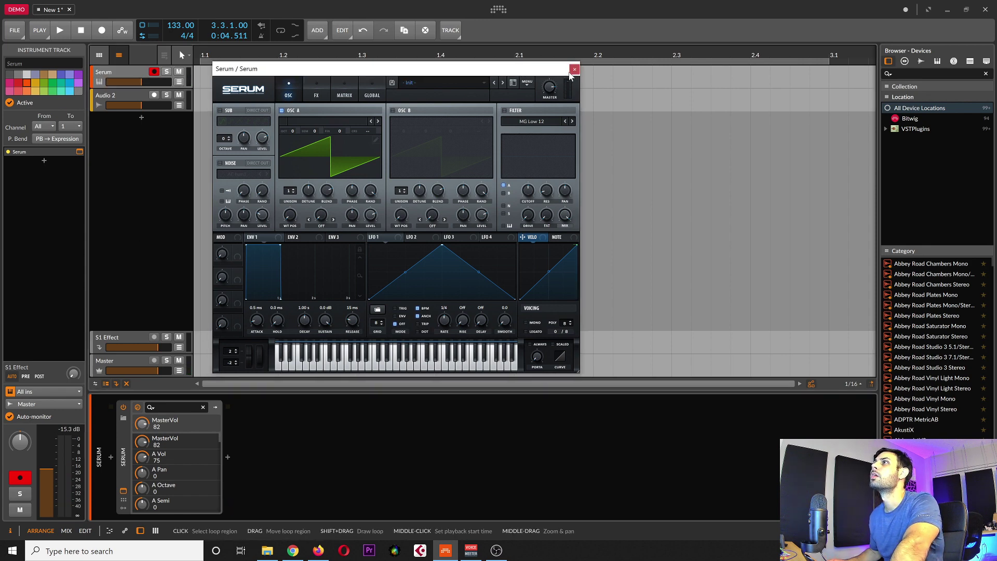
Step: Close the Serum window and insert FabFilter Pro-Q 3 after Serum in the instrument track's device chain
left_click(250, 465)
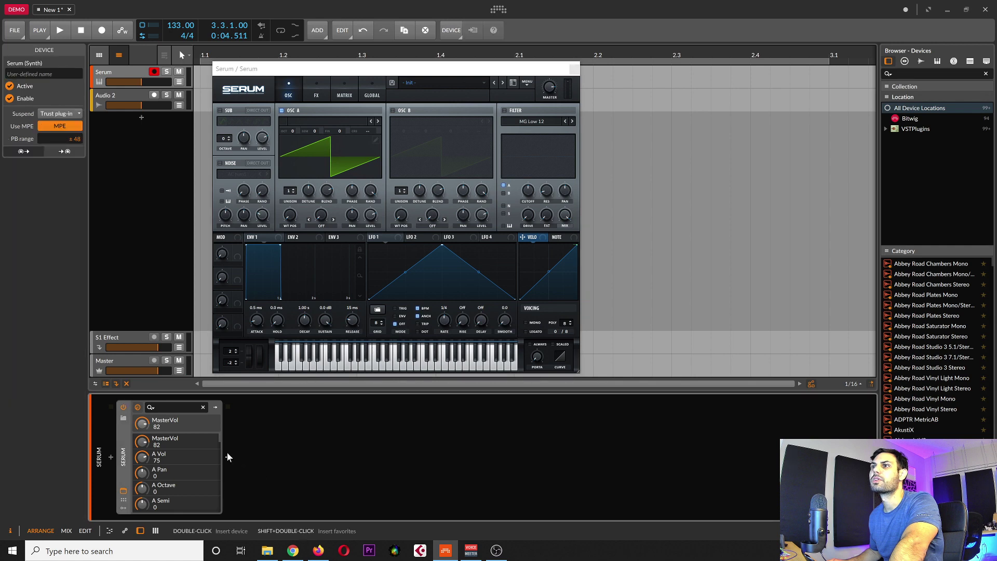
left_click(129, 79)
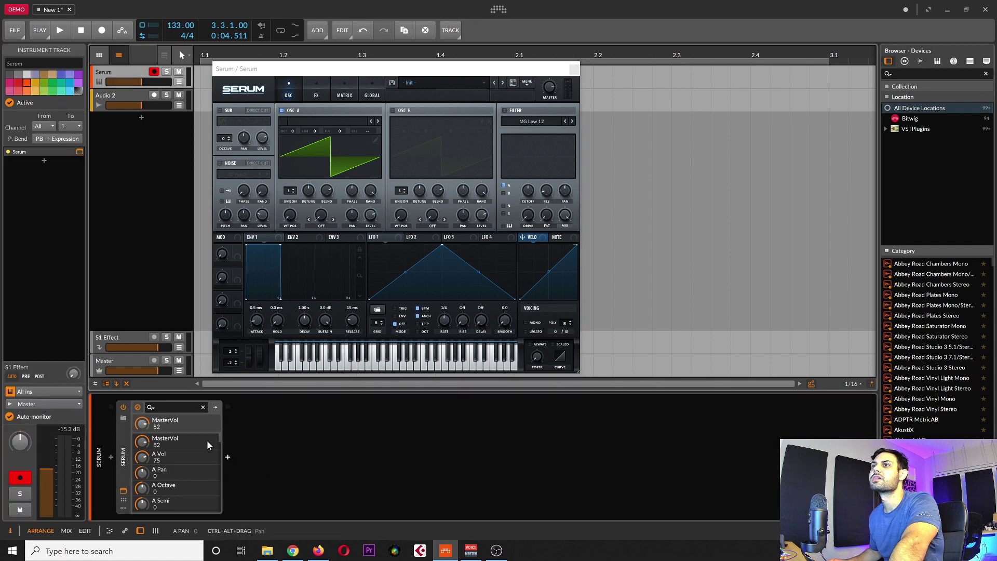
left_click(565, 69)
left_click(45, 161)
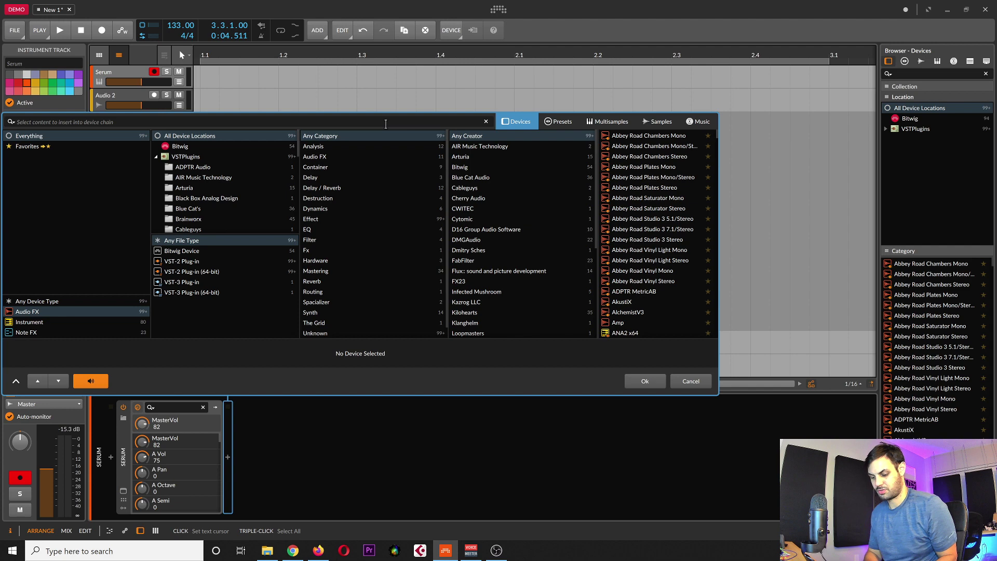
type("pro-q")
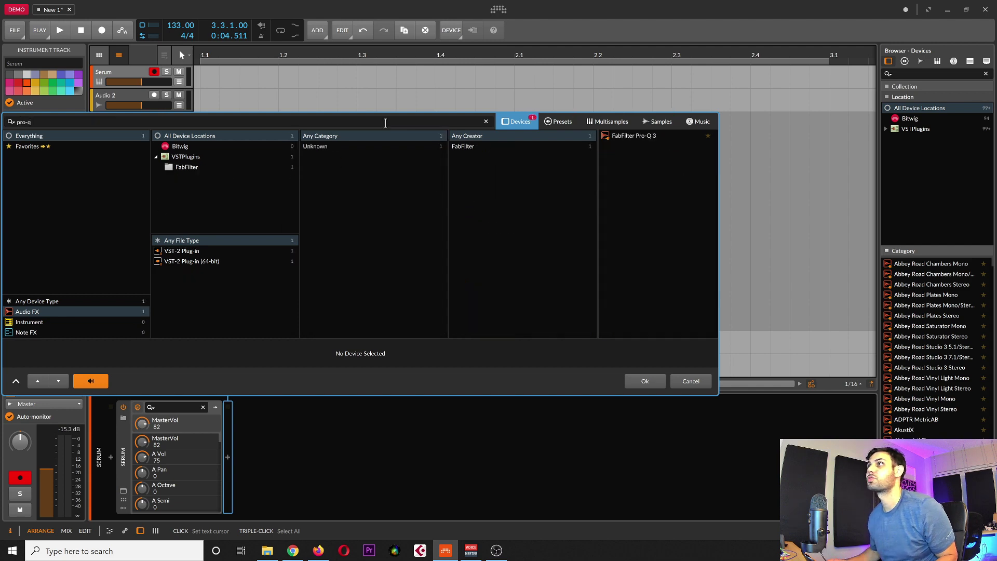
left_click(653, 136)
double_click(652, 136)
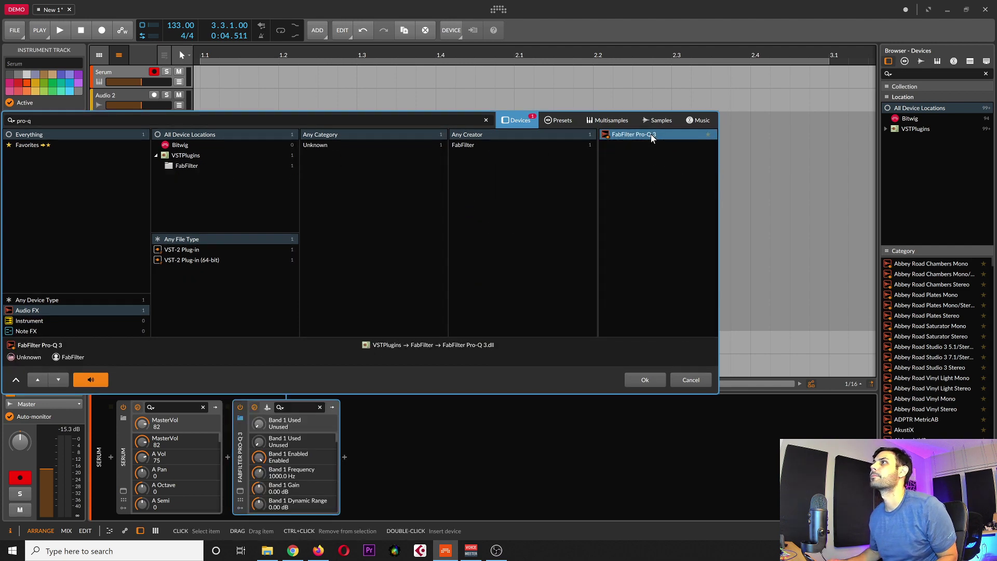
left_click(644, 381)
left_click(268, 408)
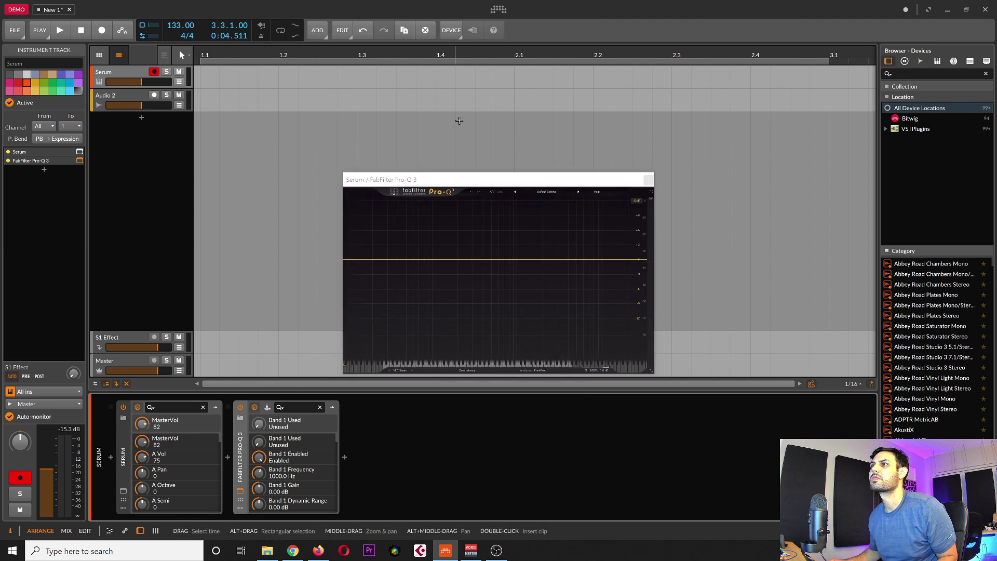
Step: Move the FabFilter Pro-Q 3 window beside the track headers, over the arranger's beginning
left_click_drag(488, 178, 375, 158)
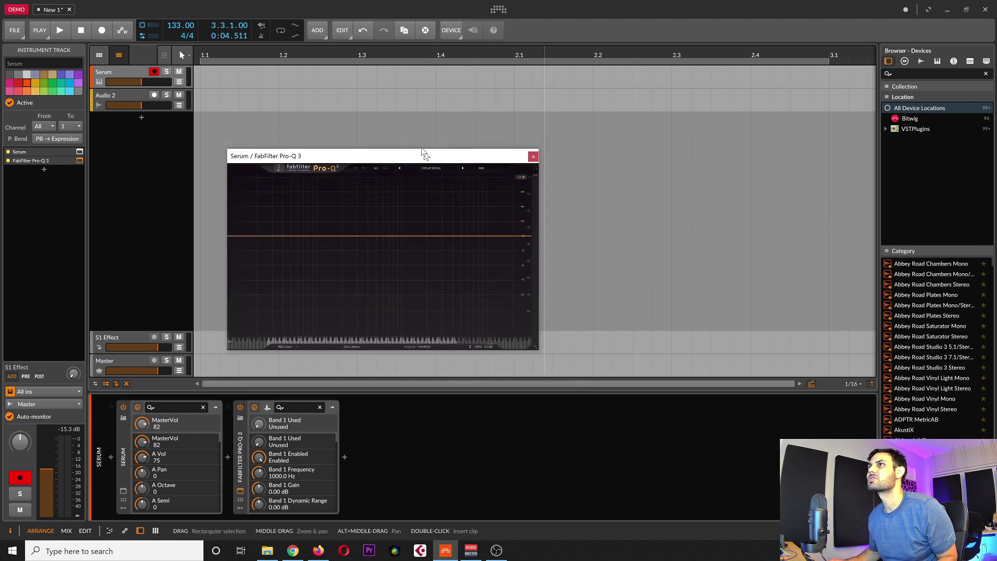
left_click_drag(422, 156, 386, 130)
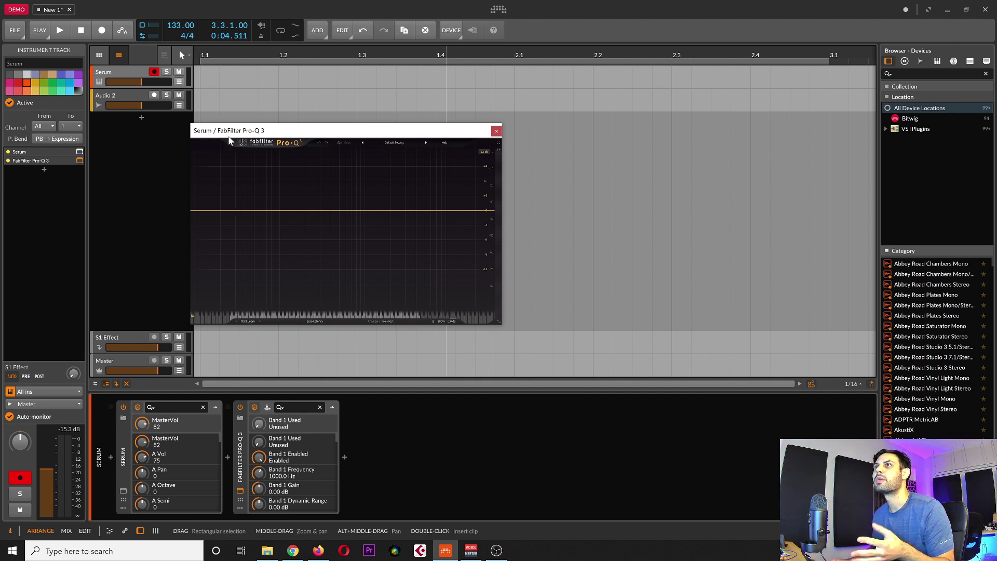
left_click_drag(309, 132, 319, 130)
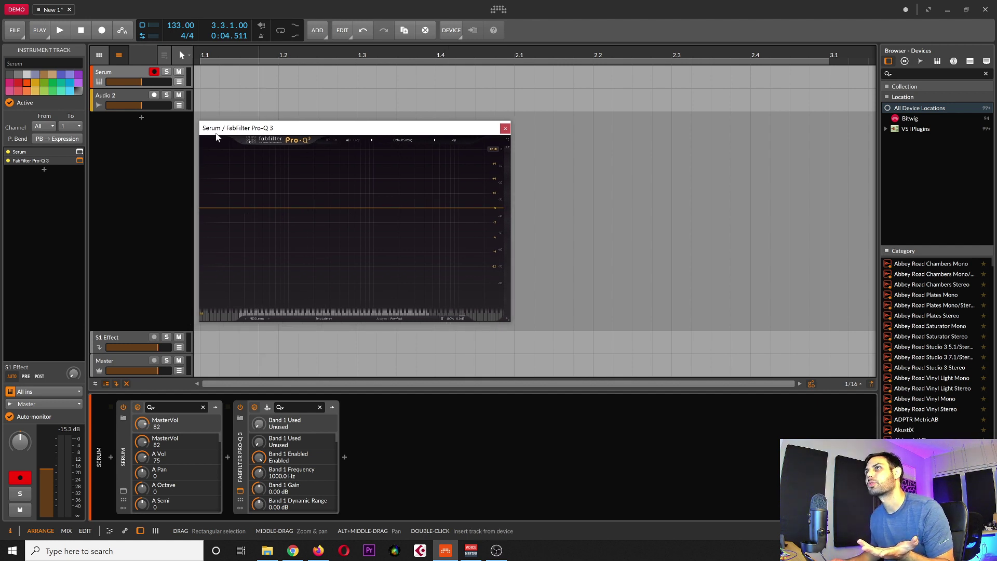
Step: Reopen Serum's window from the track's device list, and close both the Serum and Pro-Q 3 windows
left_click(79, 151)
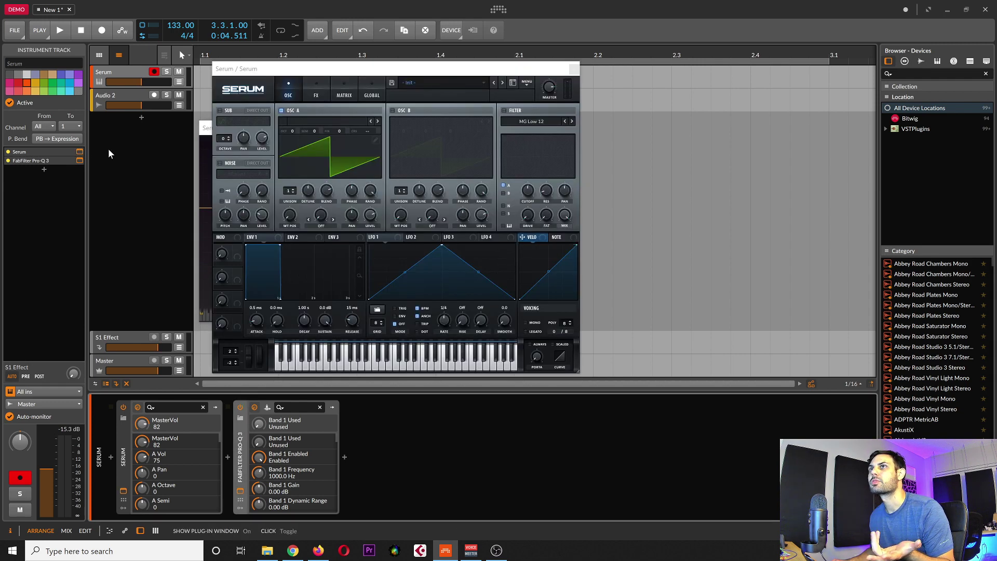
left_click(575, 70)
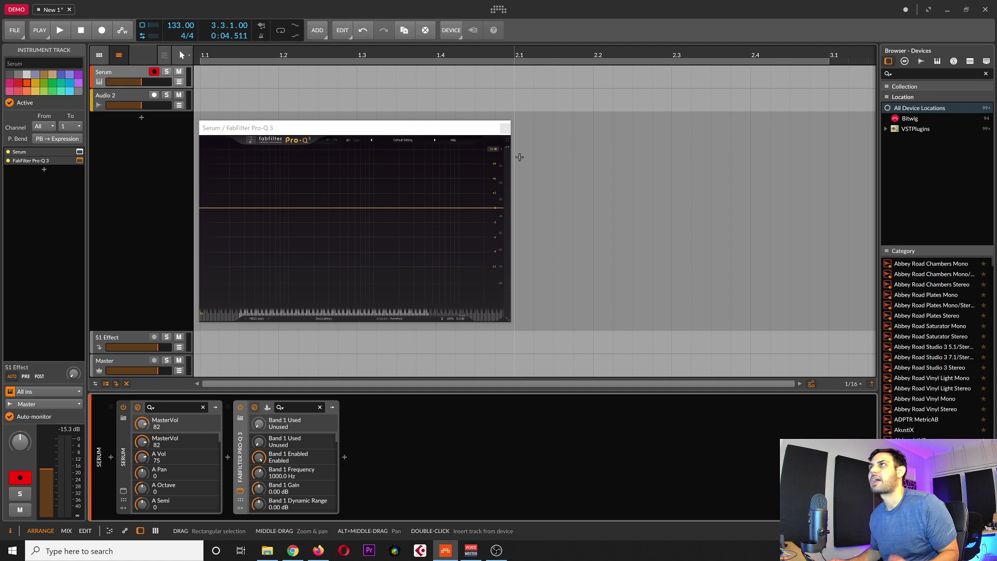
left_click(506, 129)
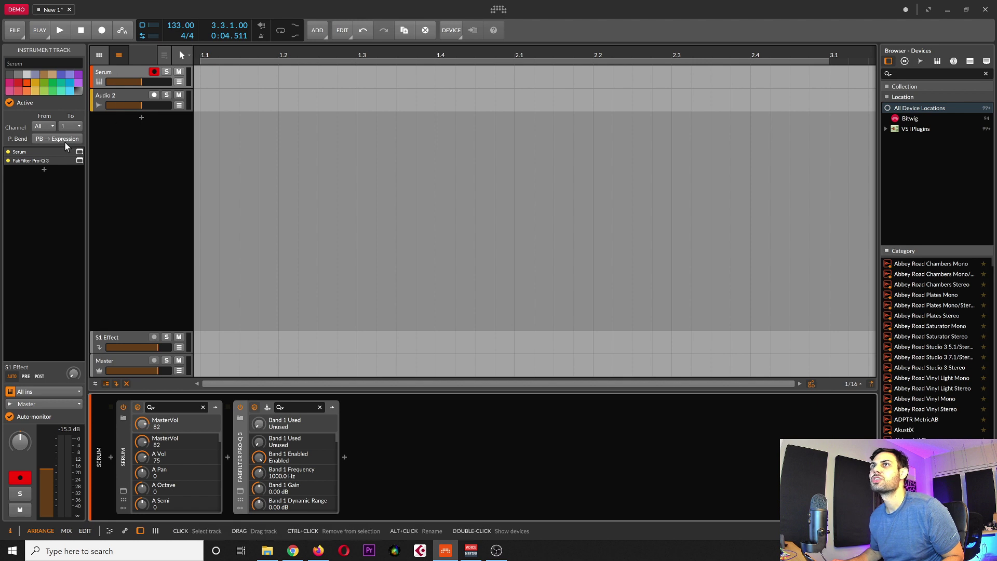
Step: Reopen the Serum window and set its MasterVol to 77 from the device panel
left_click(79, 152)
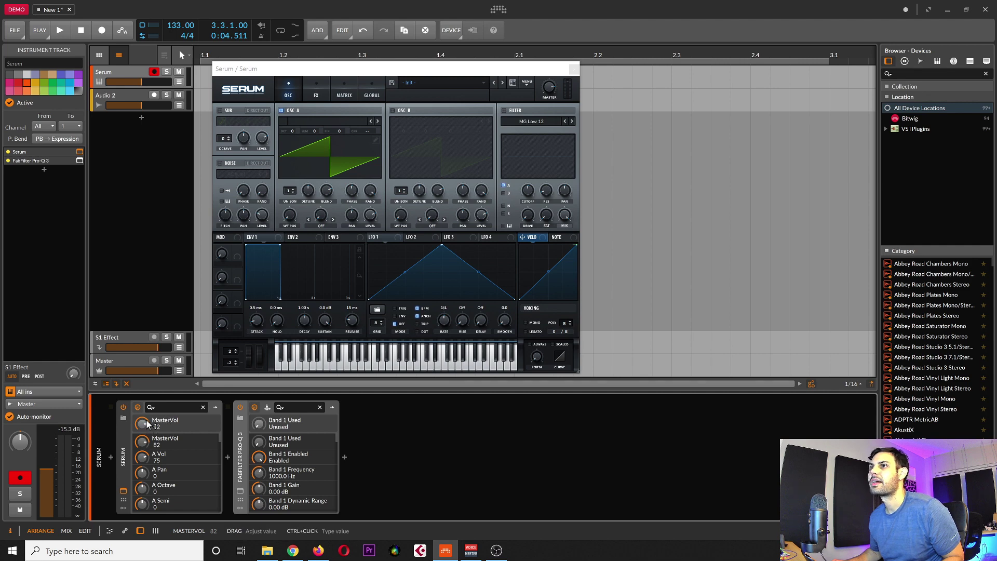
left_click_drag(147, 426, 147, 426)
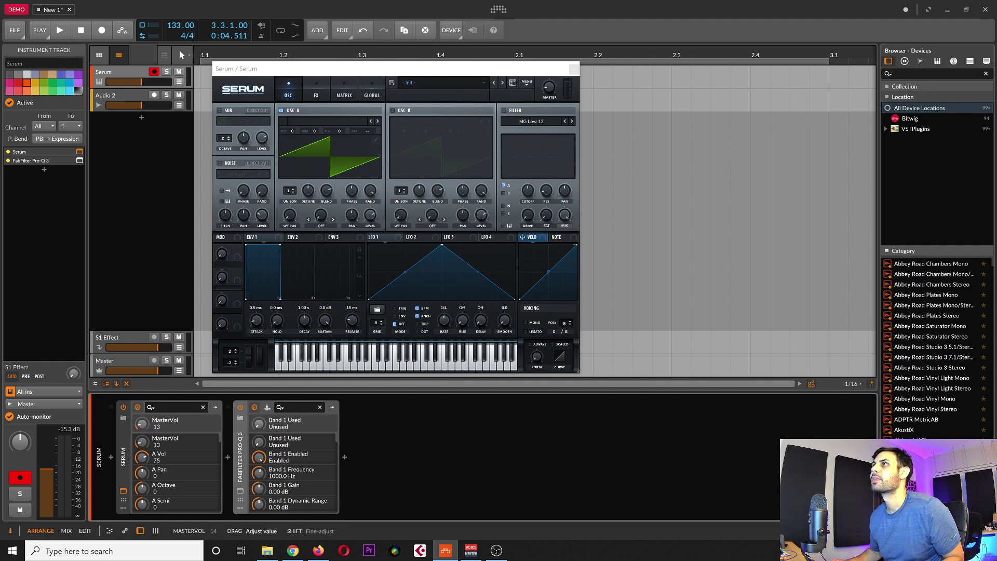
mouse_move(147, 426)
left_mouse_down()
mouse_move(147, 415)
mouse_move(147, 441)
left_mouse_up()
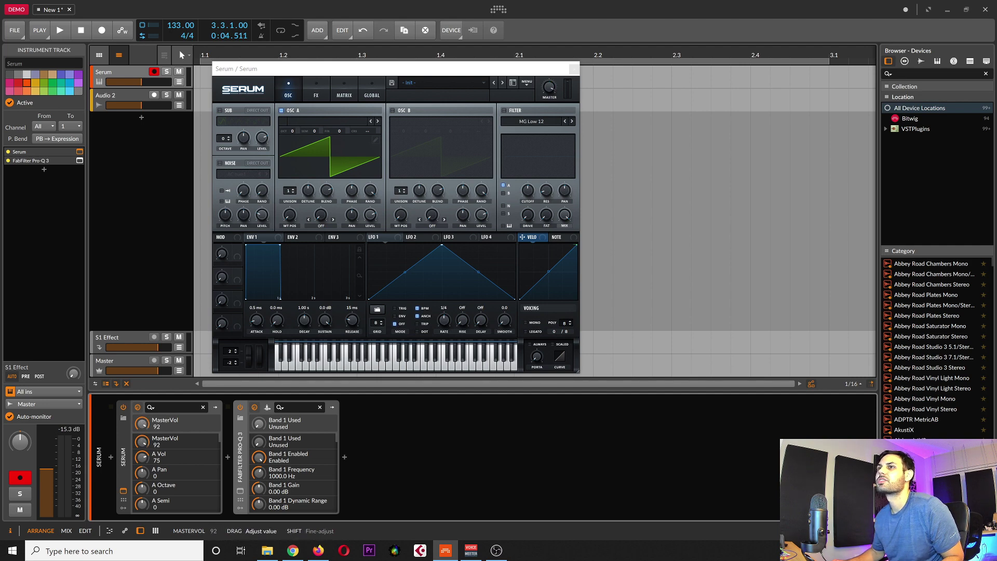
left_click_drag(147, 431, 148, 425)
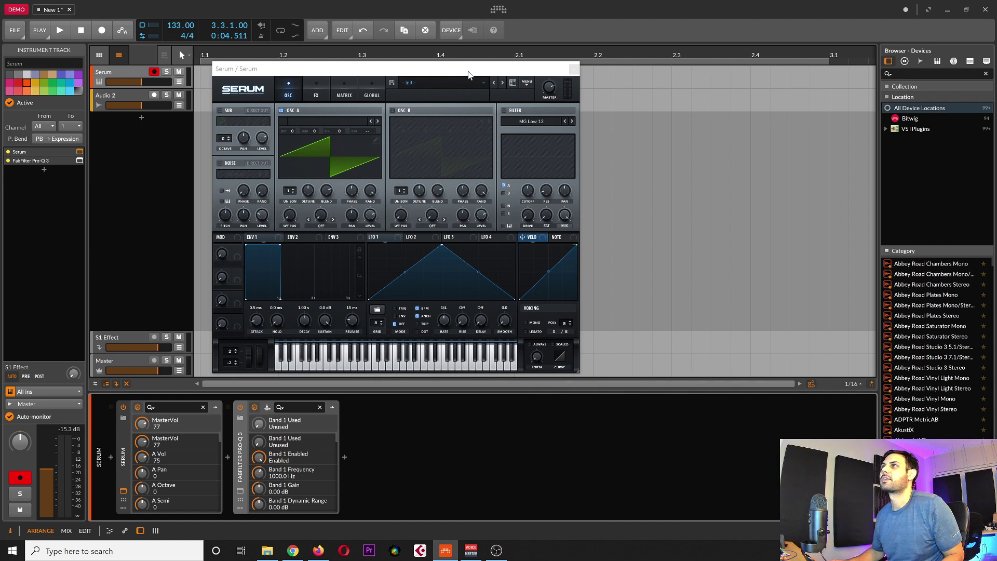
left_click_drag(469, 75, 464, 77)
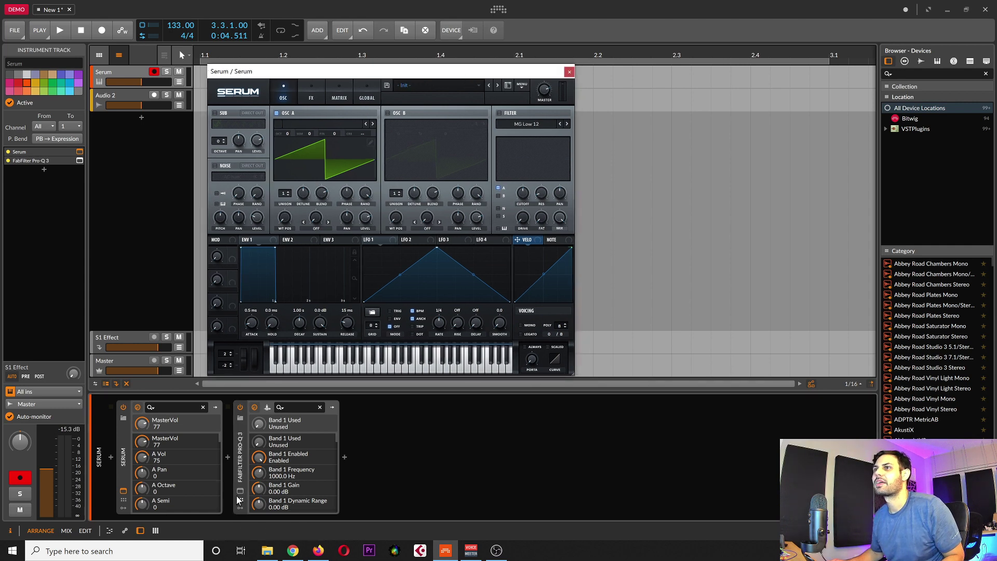
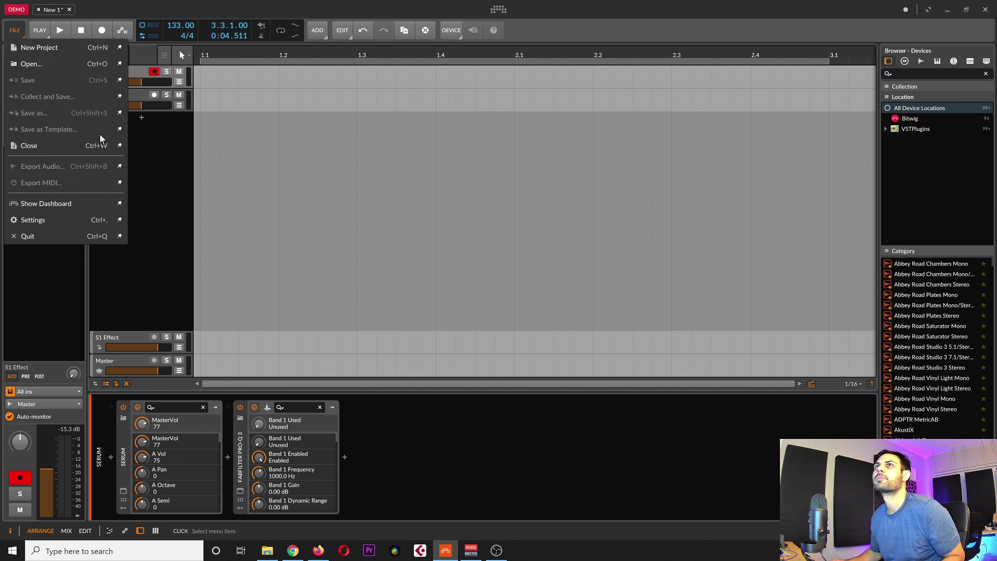
Step: Examine the playback options for automation writing, overdub, groove, metronome, pre-roll and record quantization
left_click(39, 35)
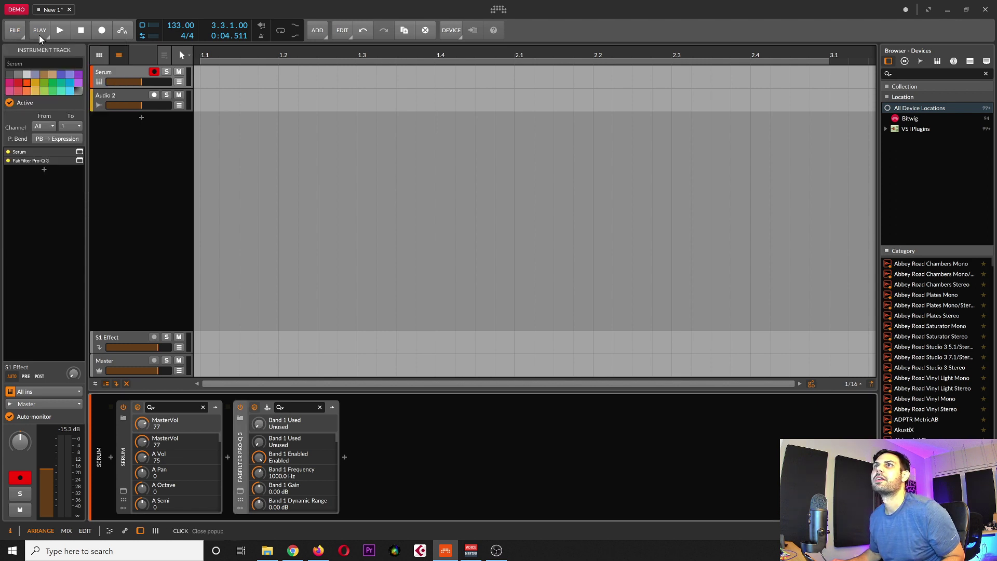
left_click(39, 35)
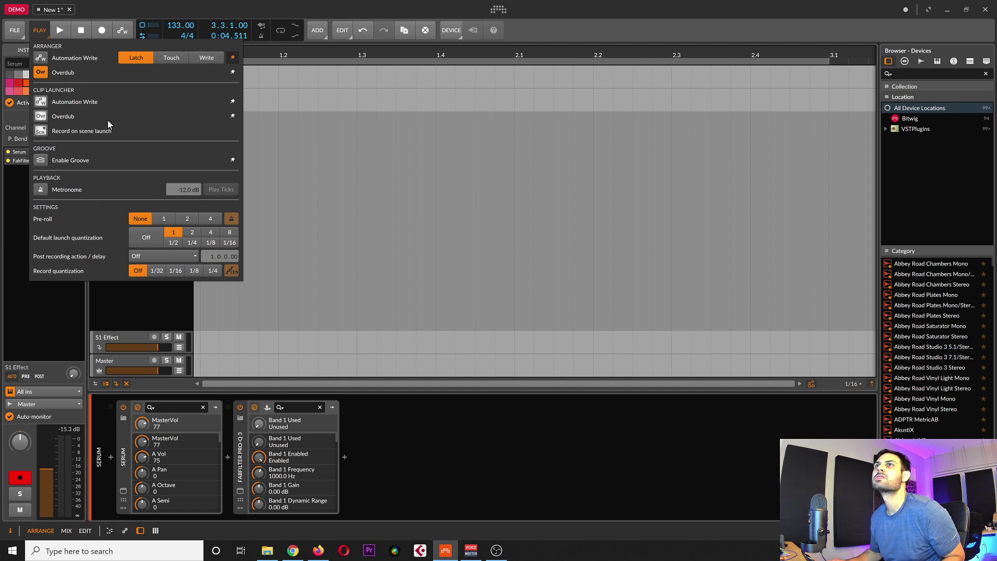
Step: Switch the arranger's Automation Write on and back off, and close the playback options
left_click(40, 59)
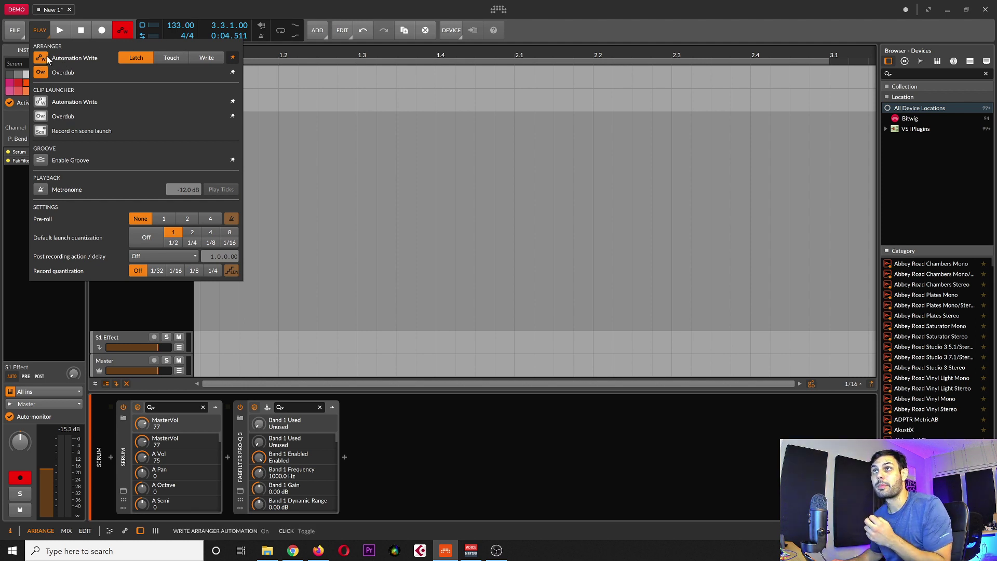
left_click(46, 58)
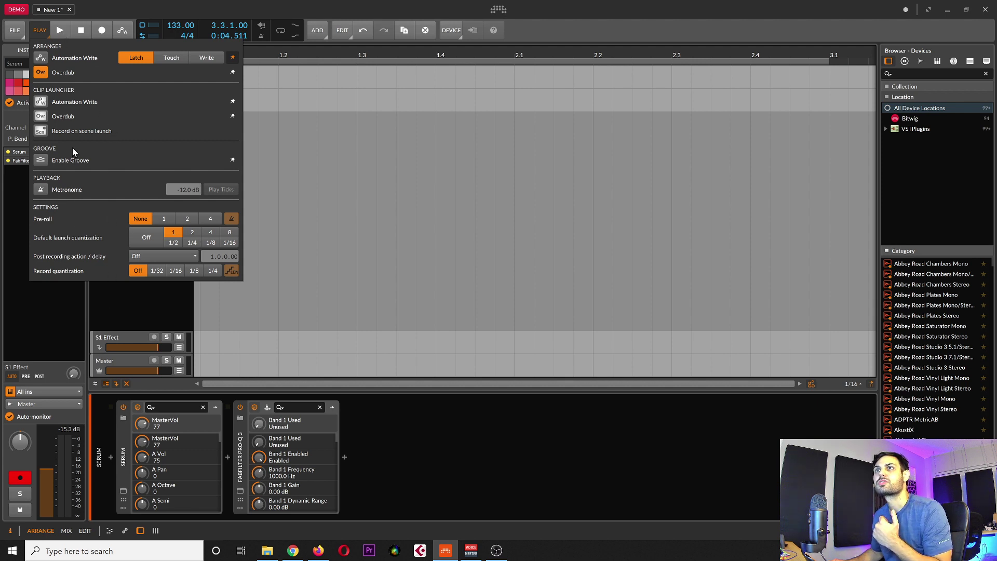
left_click(62, 36)
Step: Play the arrangement briefly, stop it, and return the playhead to the start of the project
left_click(61, 37)
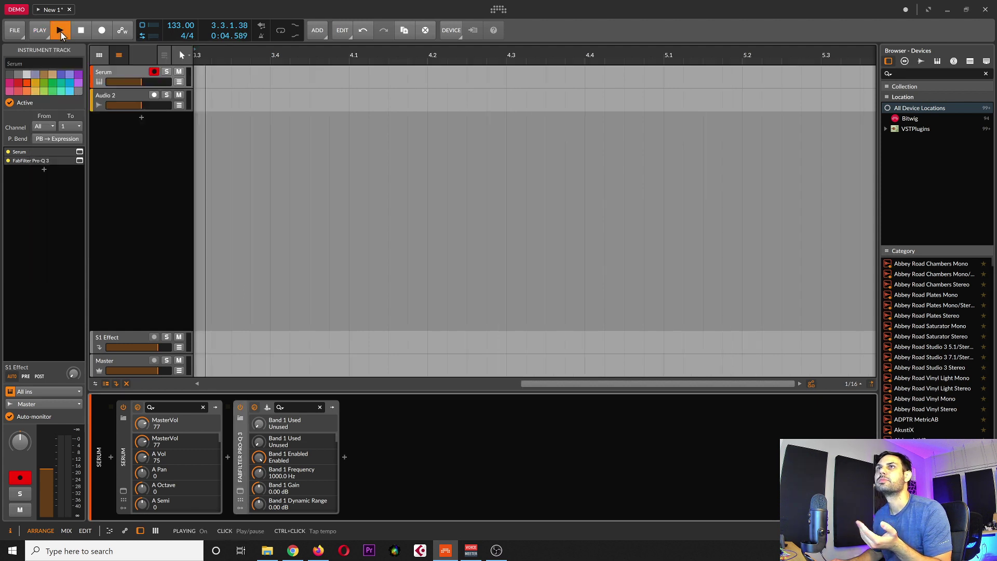
left_click(80, 32)
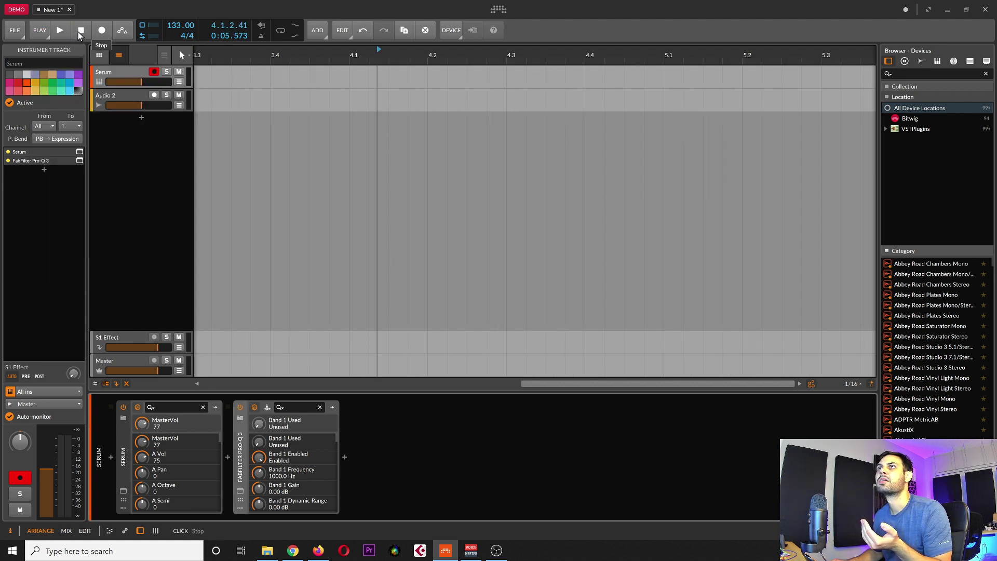
left_click(79, 32)
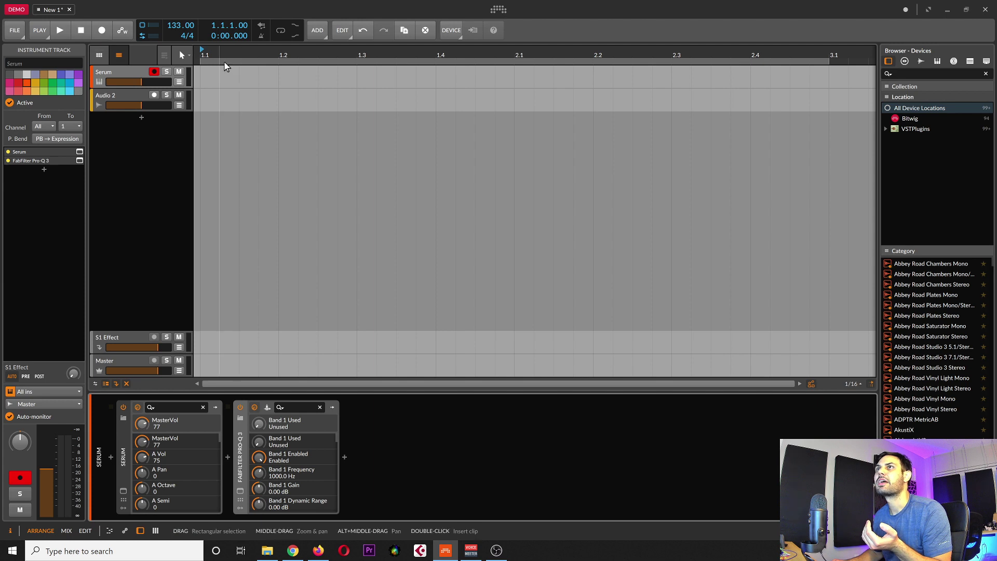
Step: Record a short empty clip on the Serum track from the project start and delete it
left_click_drag(201, 51, 201, 52)
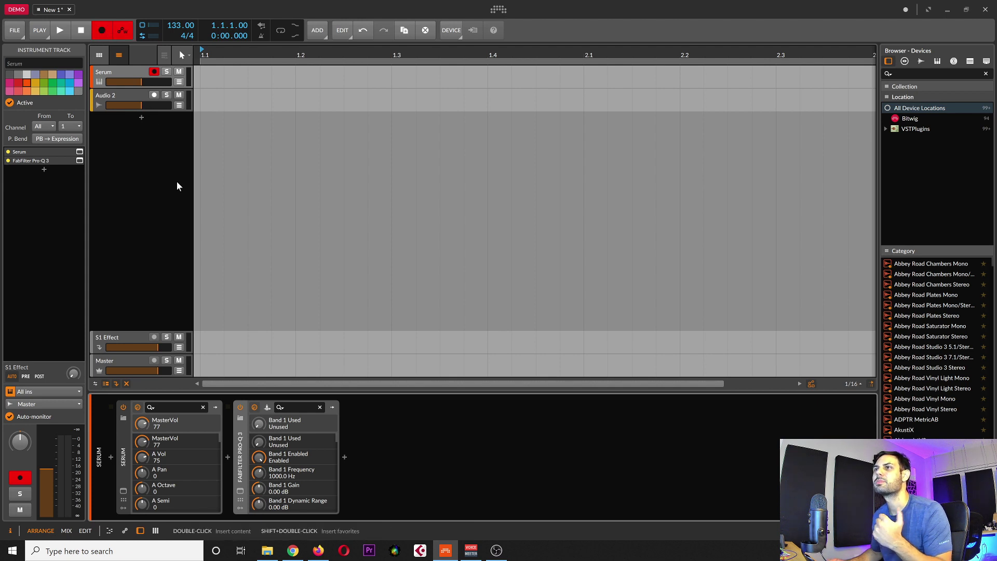
key("space")
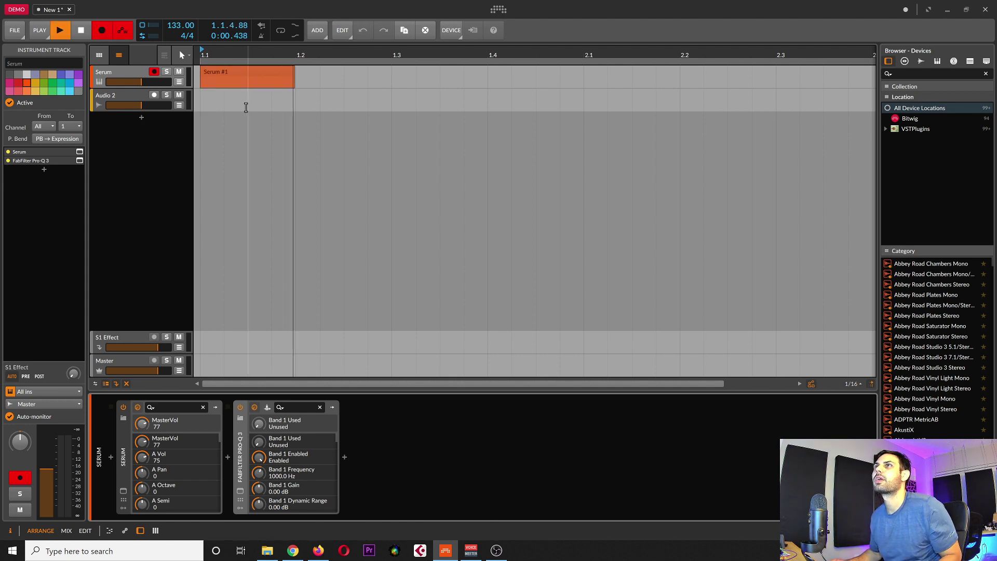
key("space")
left_click(238, 73)
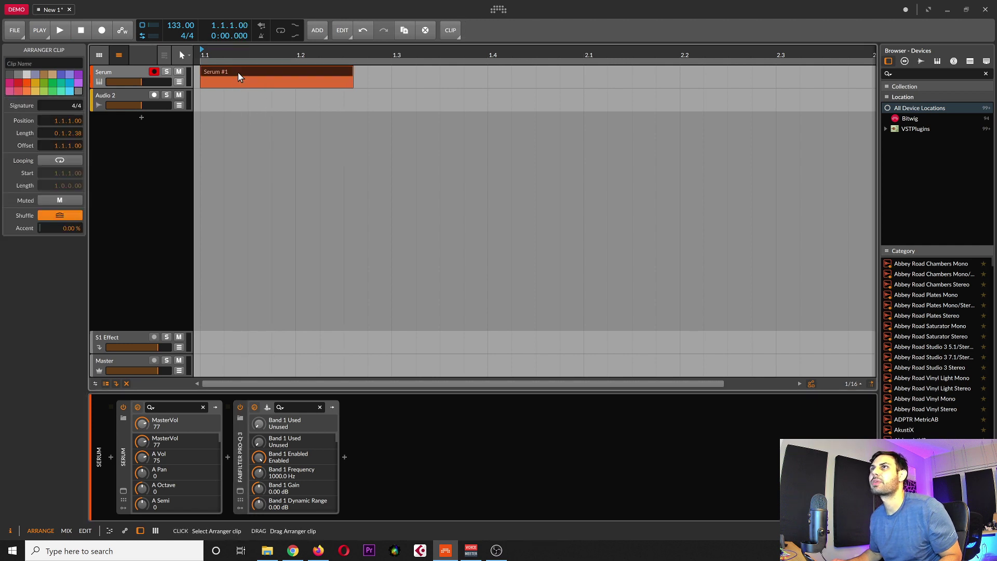
key("Delete")
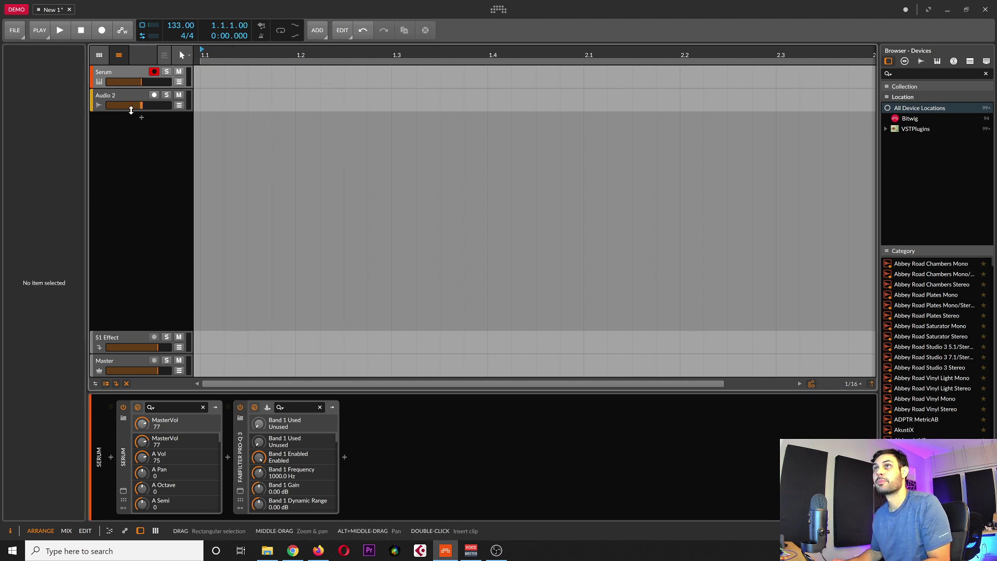
Step: Record played notes into a clip about two bars long on the Serum track, and remove the clip
left_click(146, 78)
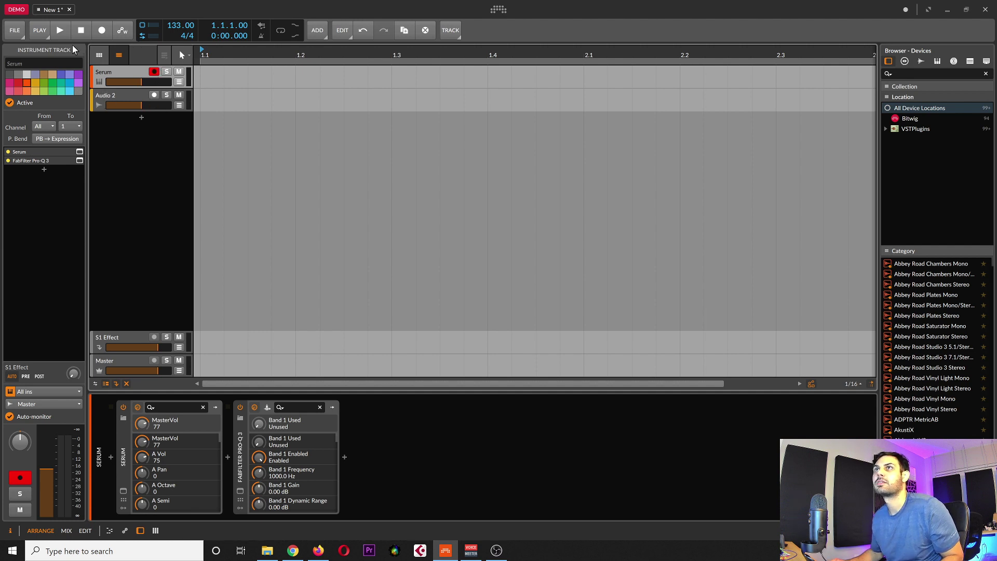
left_click(101, 31)
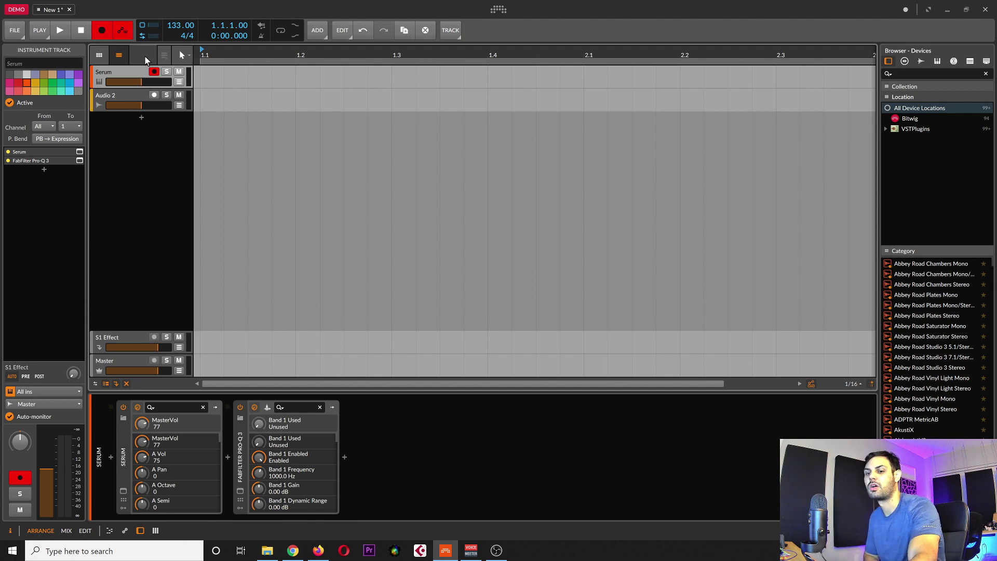
key("space")
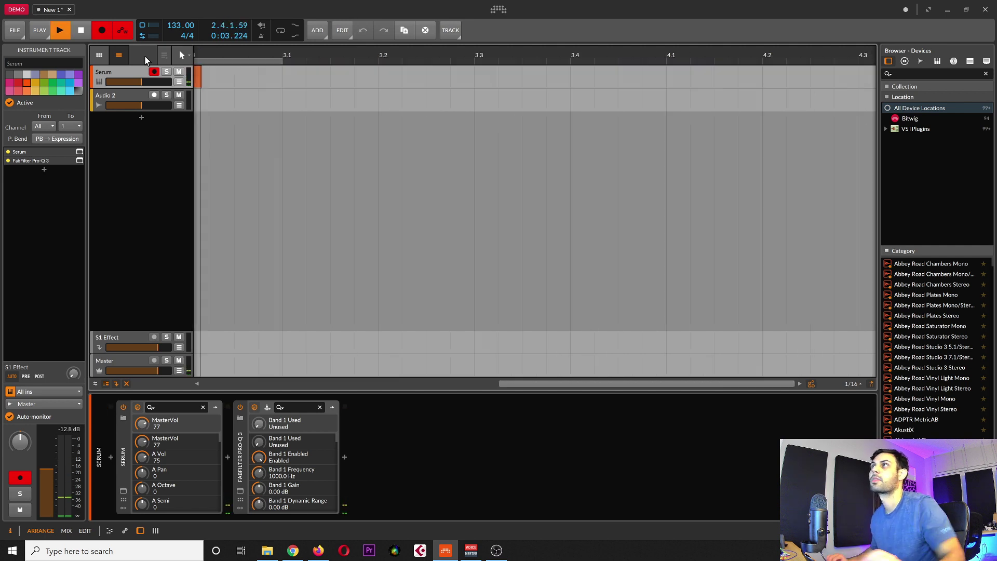
key("space")
scroll(356, 178, "up", 2)
scroll(345, 183, "down", 2)
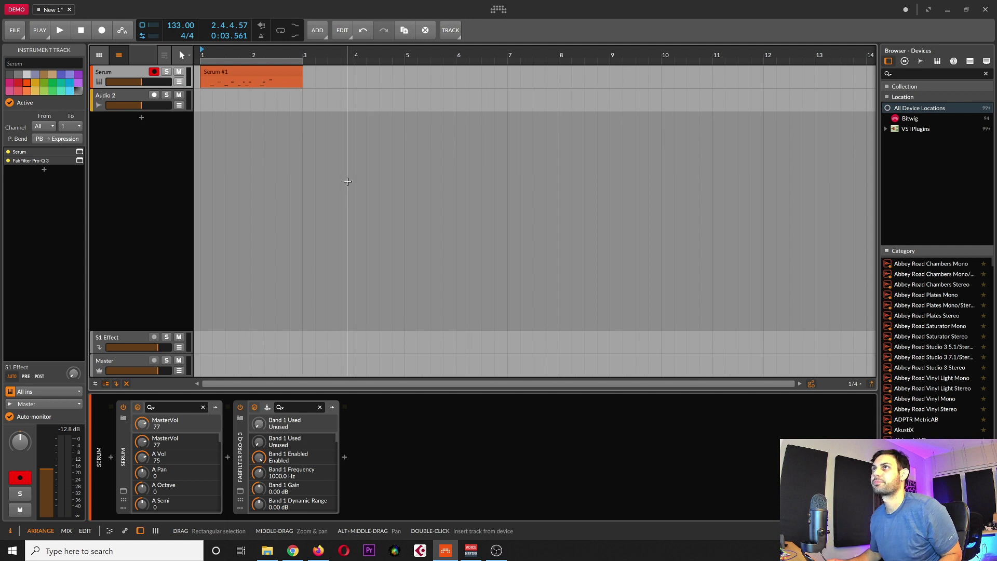
key("ctrl+z")
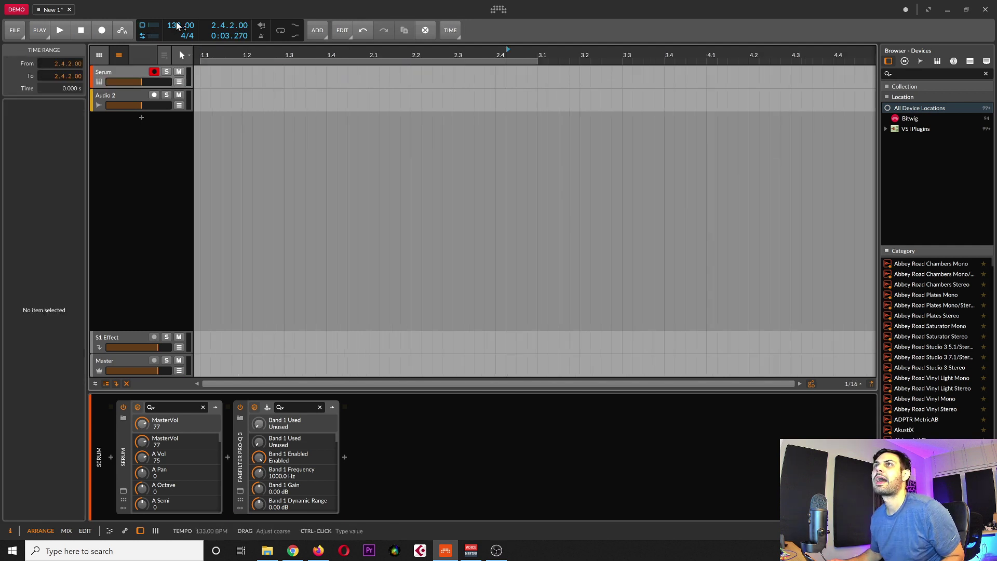
Step: Check block size, sample rate, load and latency in the DSP Performance Graph, and close it
left_click(142, 30)
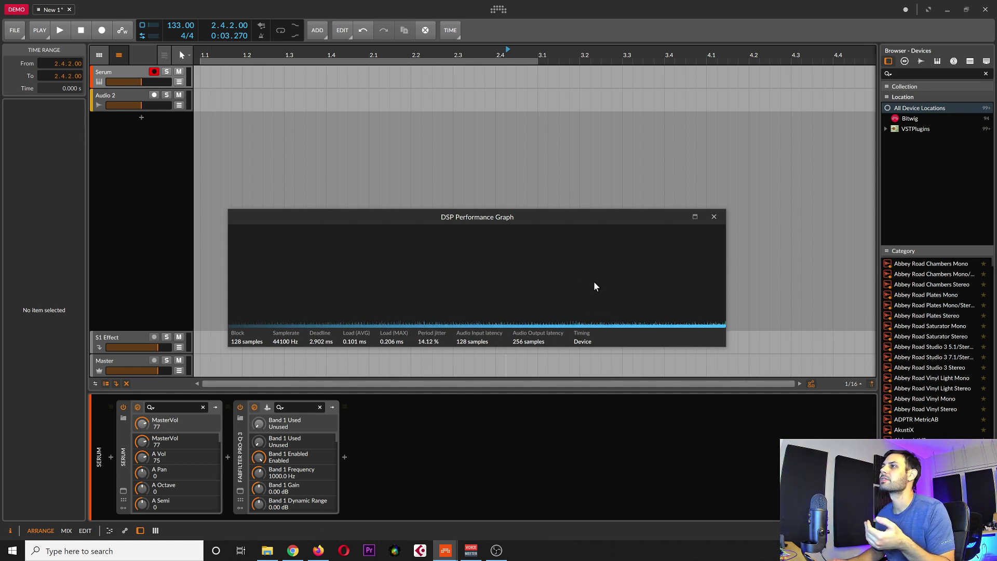
left_click(145, 36)
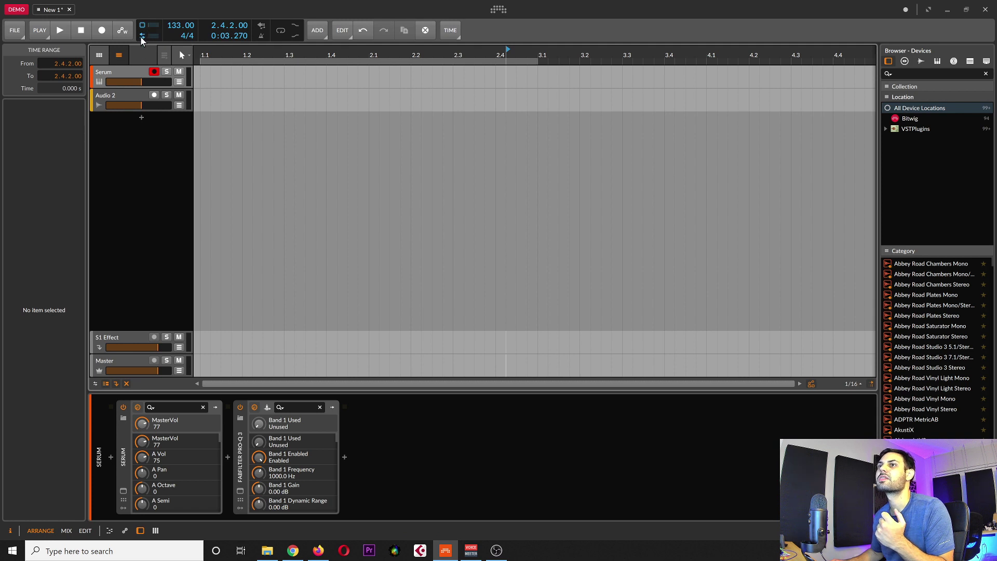
Step: Set the project tempo to 129 BPM and enable the arranger loop
left_click(281, 30)
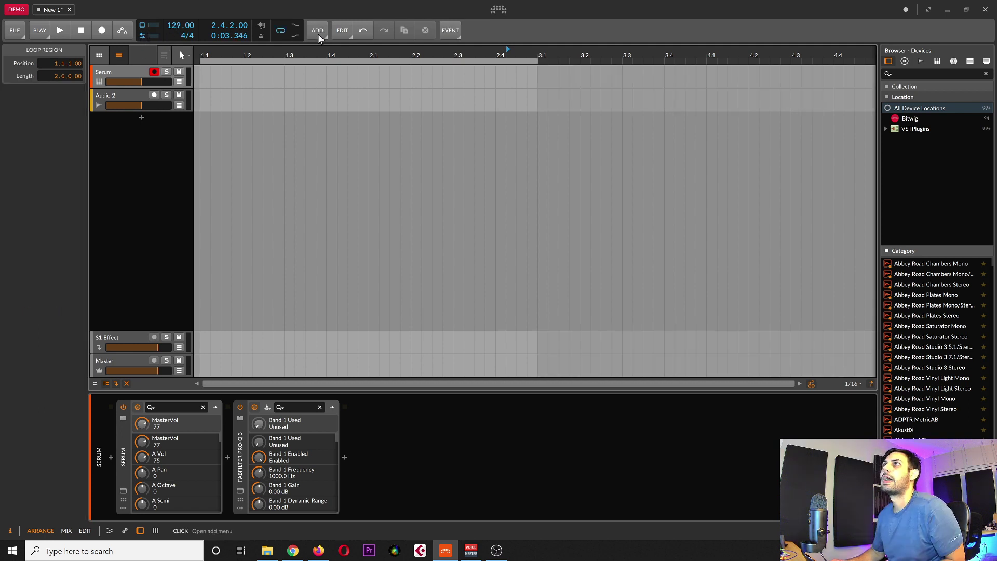
Step: Review the commands for adding instrument, audio, effect and group tracks and scenes
left_click(317, 30)
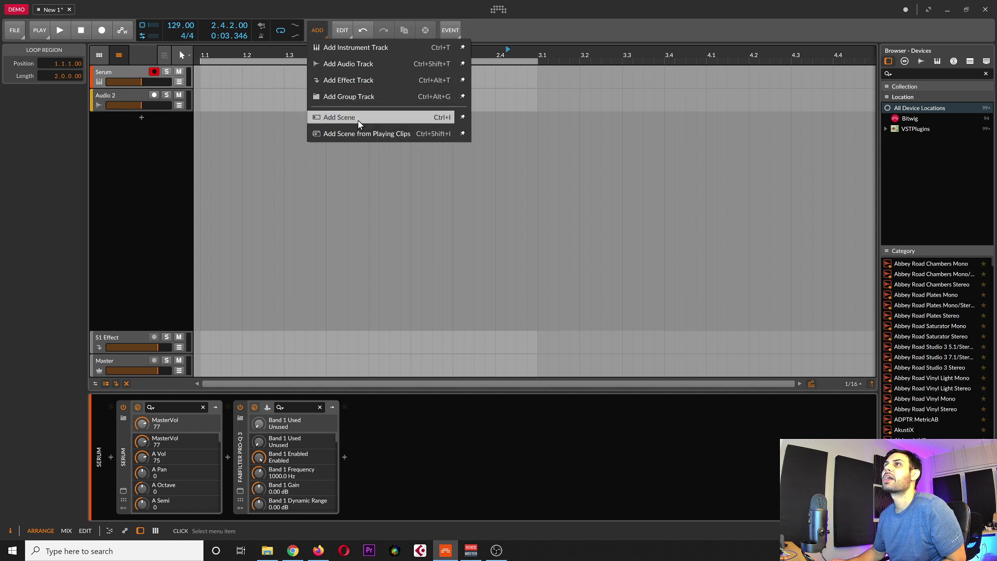
left_click(272, 260)
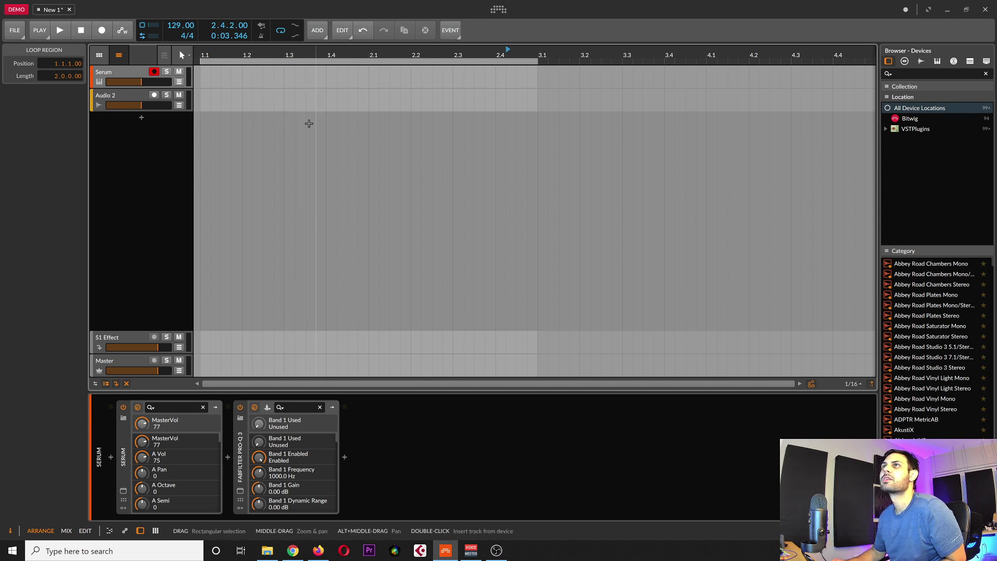
Step: Undo the last tempo change and redo it
left_click(348, 32)
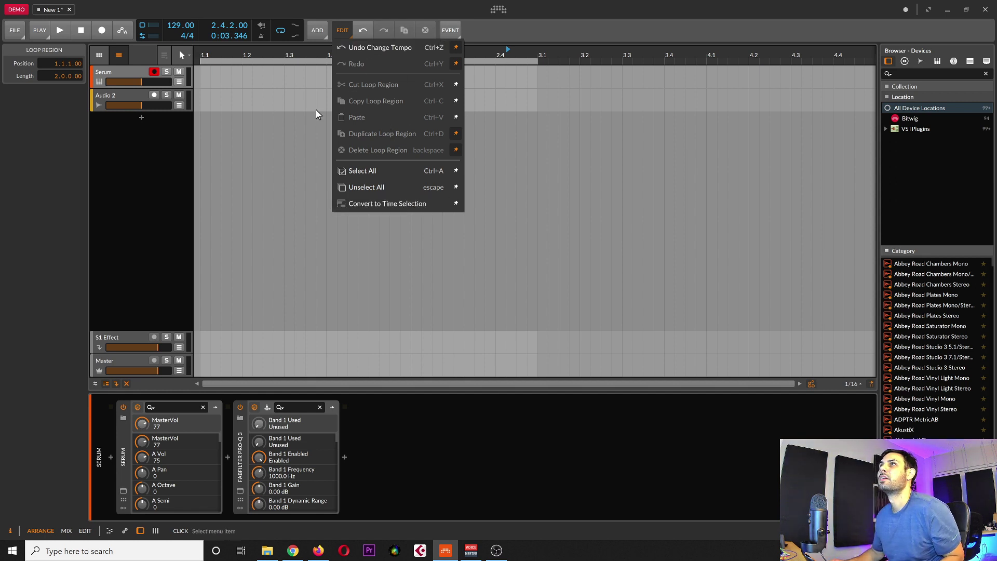
left_click(371, 47)
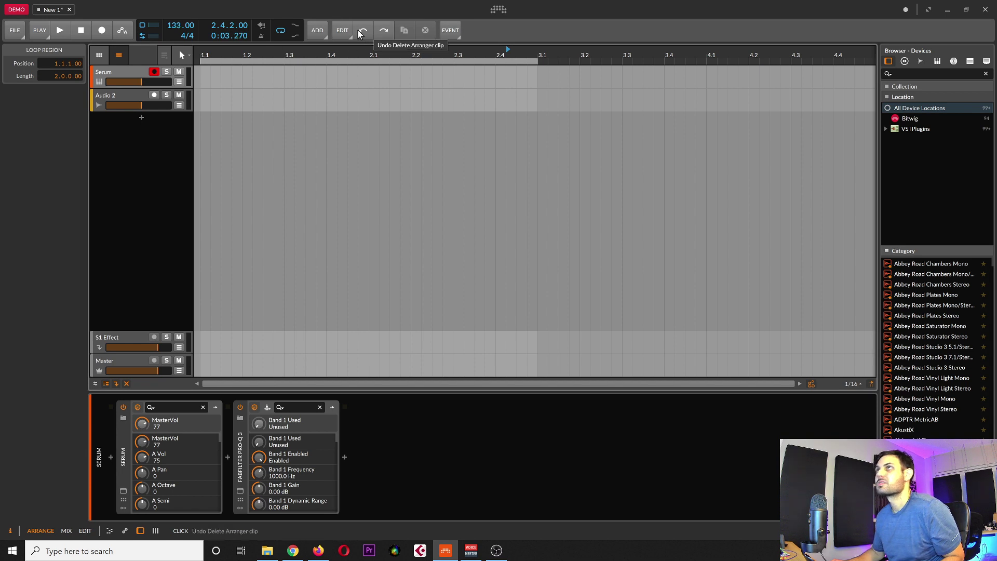
left_click(384, 30)
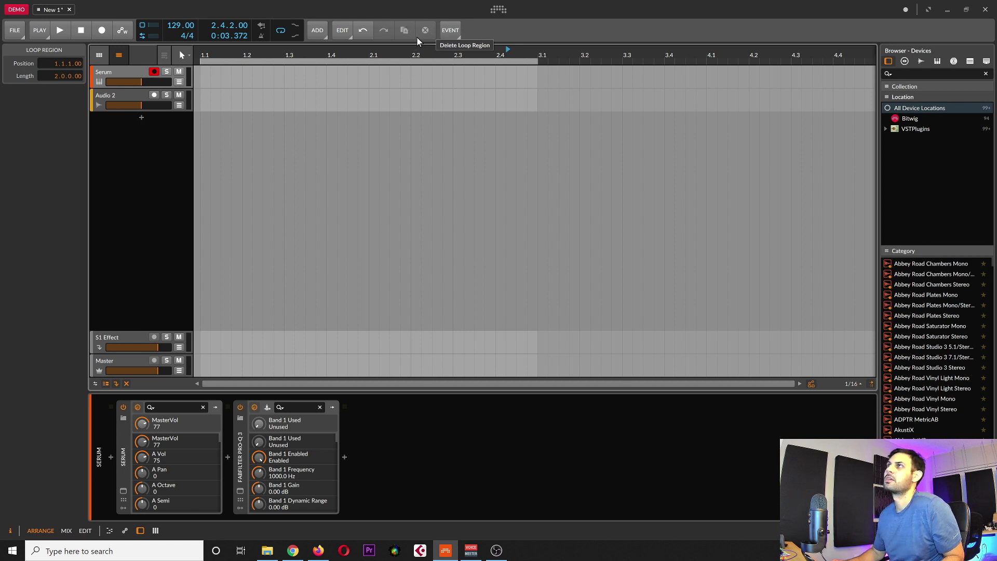
Step: Examine the event commands available for the selected loop region
left_click(455, 37)
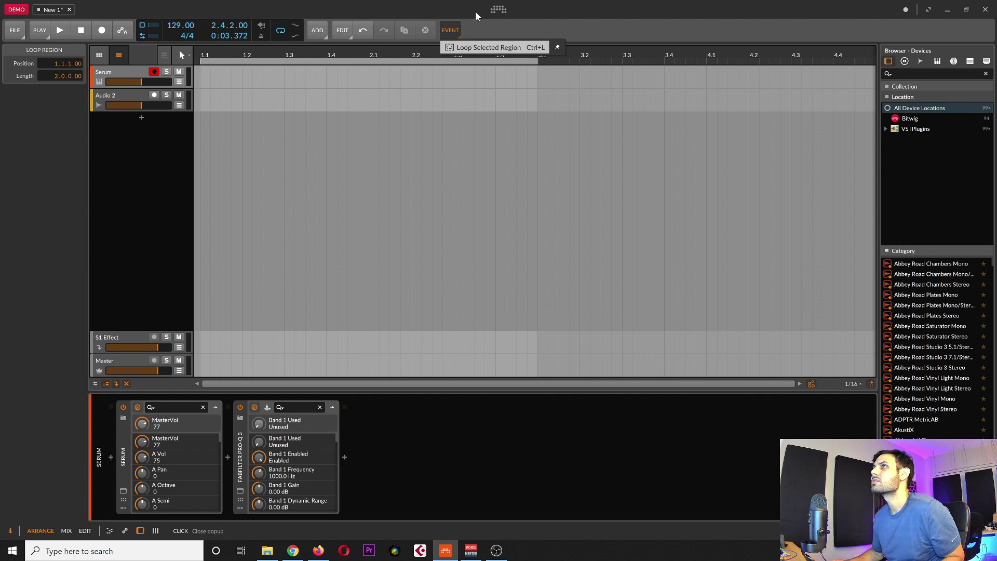
left_click(493, 26)
left_click(457, 28)
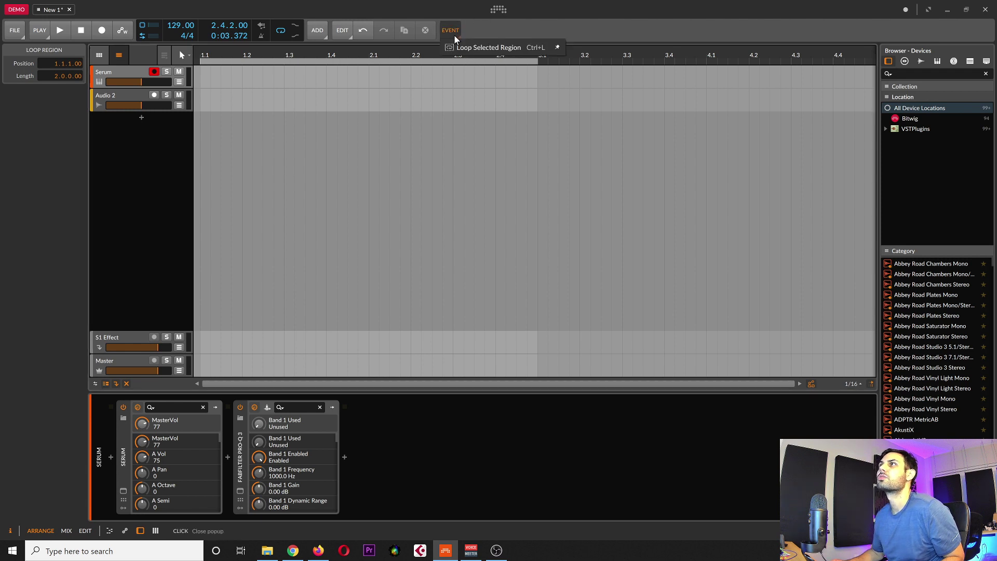
left_click(460, 83)
left_click(442, 32)
left_click(419, 89)
Step: Select the Serum track and examine its rename, activate, group and convert commands
left_click(109, 79)
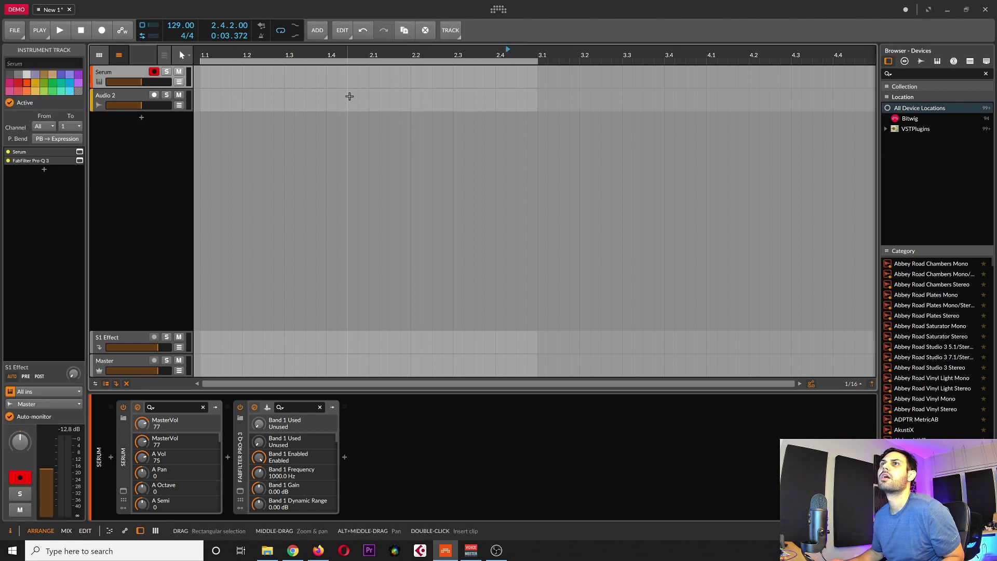
left_click(453, 32)
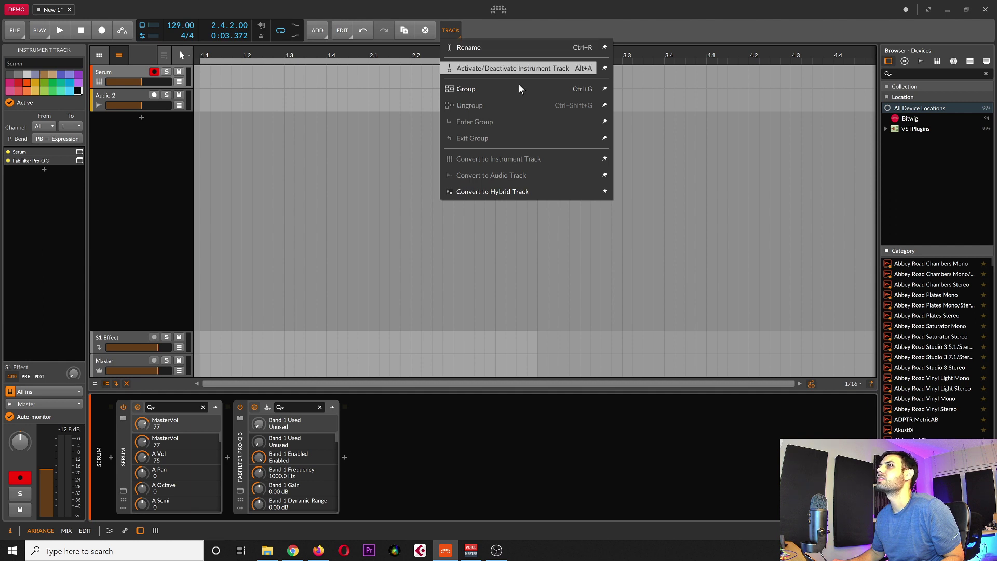
left_click(464, 278)
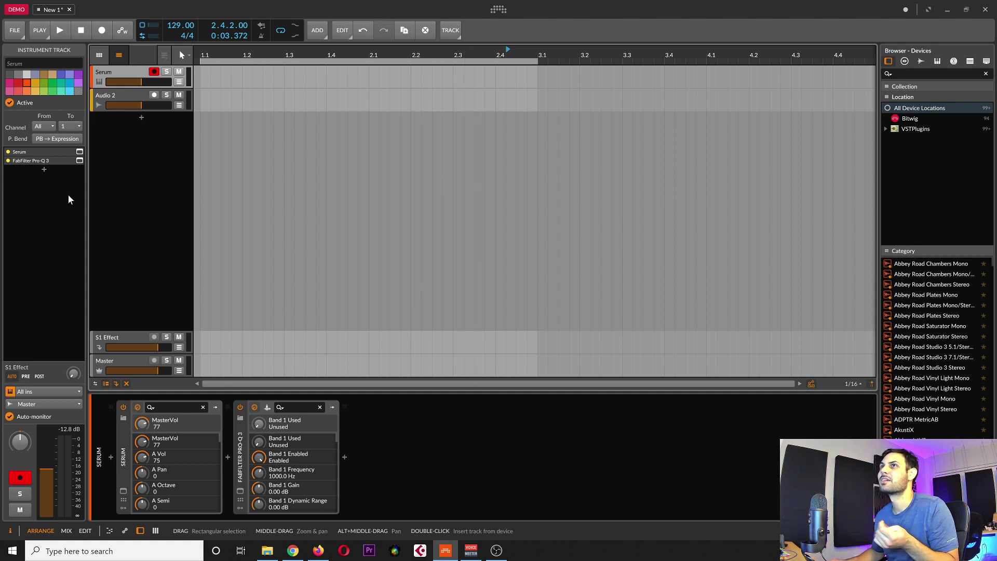
Step: Select the Audio 2 track and an arranger position at 2.3.3, checking the context commands offered for each
left_click(125, 99)
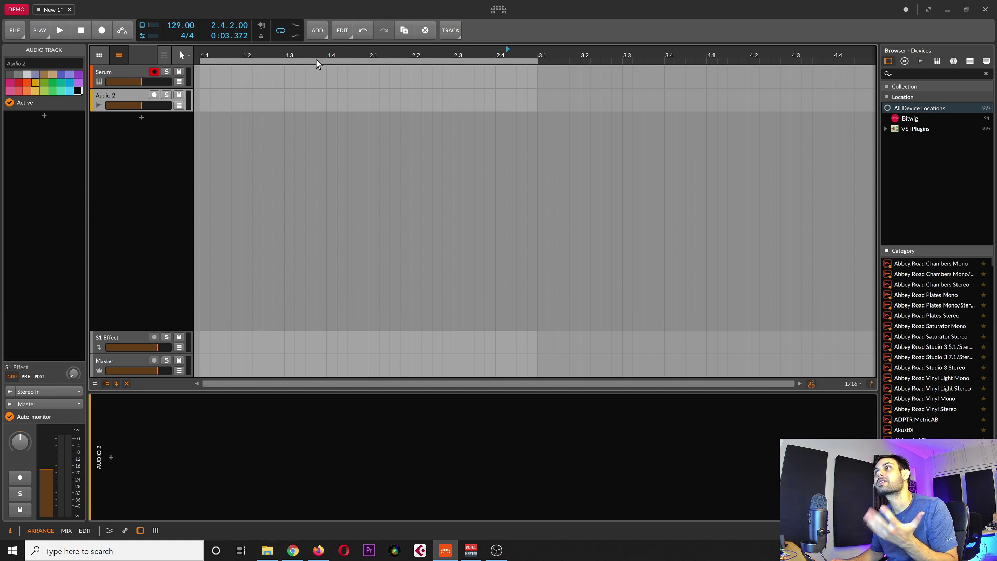
left_click(450, 30)
left_click(388, 151)
left_click(472, 79)
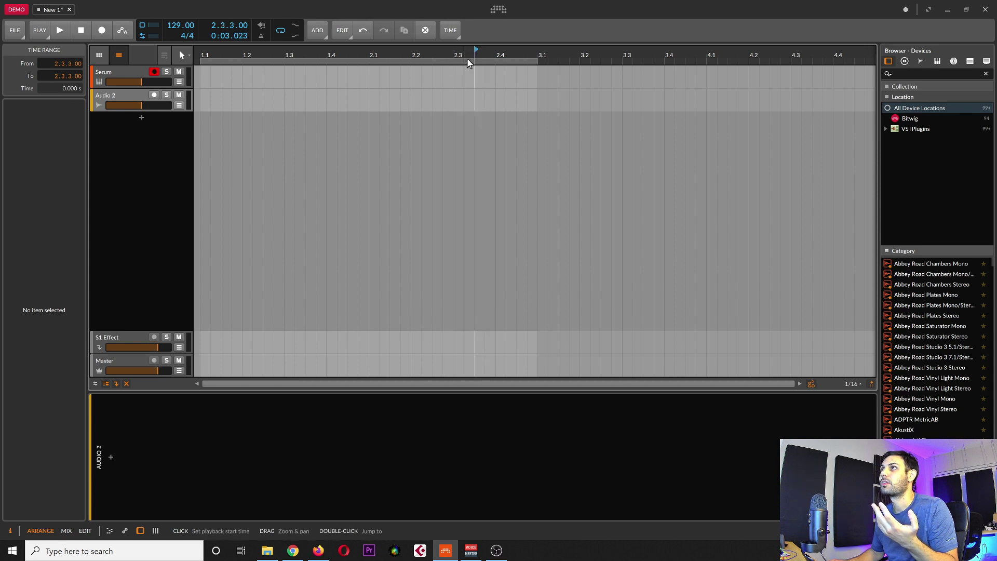
left_click(459, 33)
left_click(447, 28)
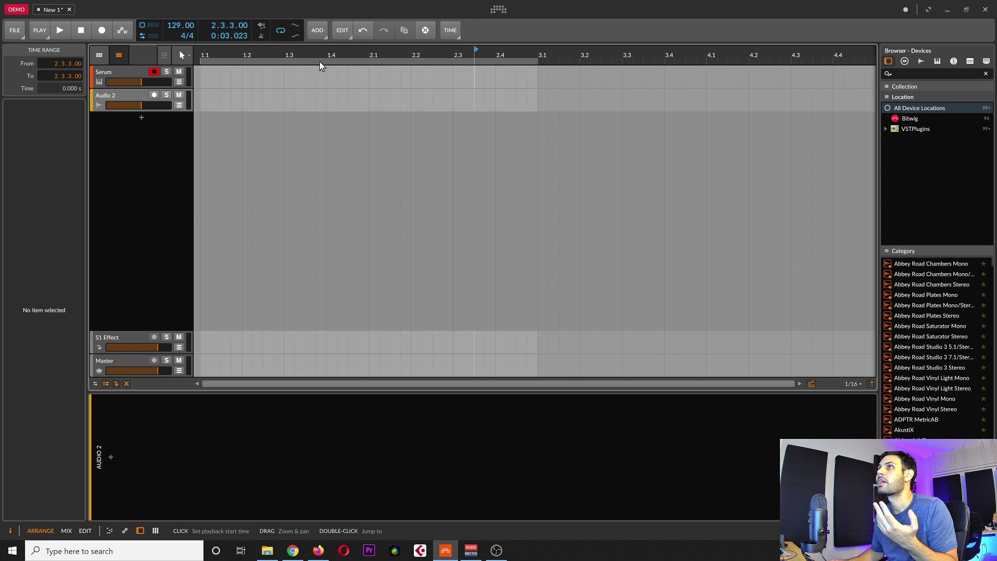
Step: Move the playback start to 1.1.4 and reselect the Serum track to show its devices
left_click(233, 99)
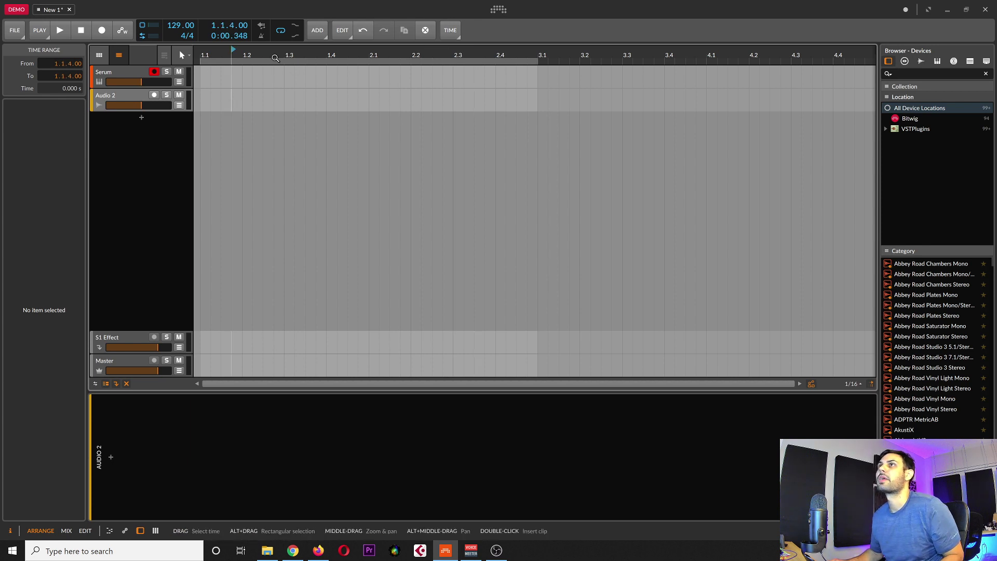
left_click(99, 83)
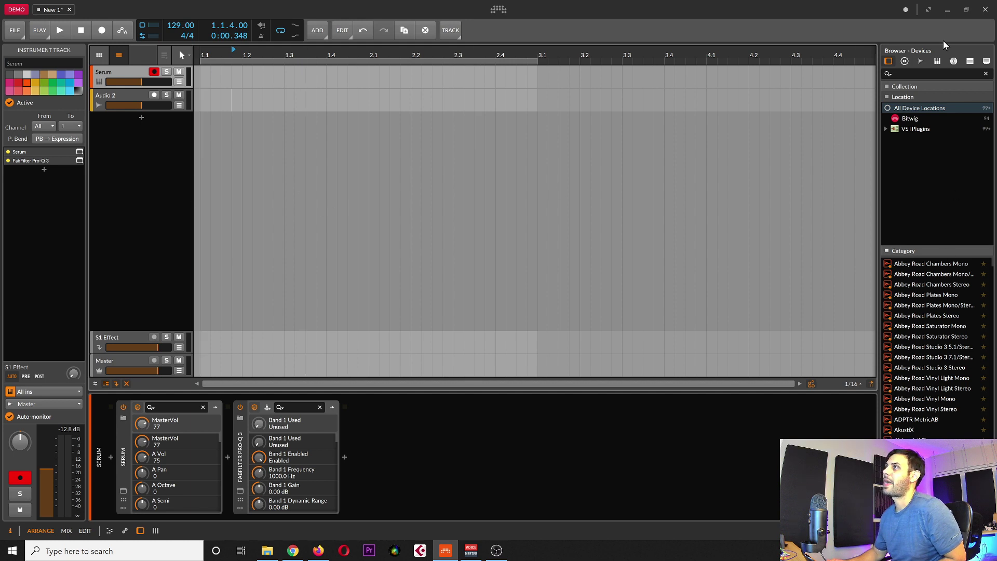
left_click(111, 94)
left_click(113, 73)
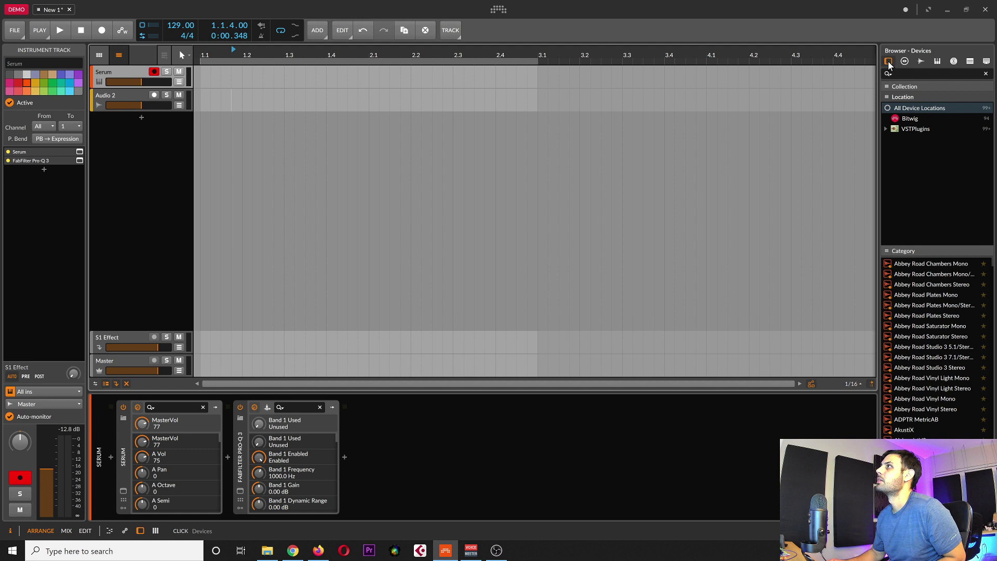
Step: Filter the device browser to the VSTPlugins location and look through its plug-in list
left_click(914, 130)
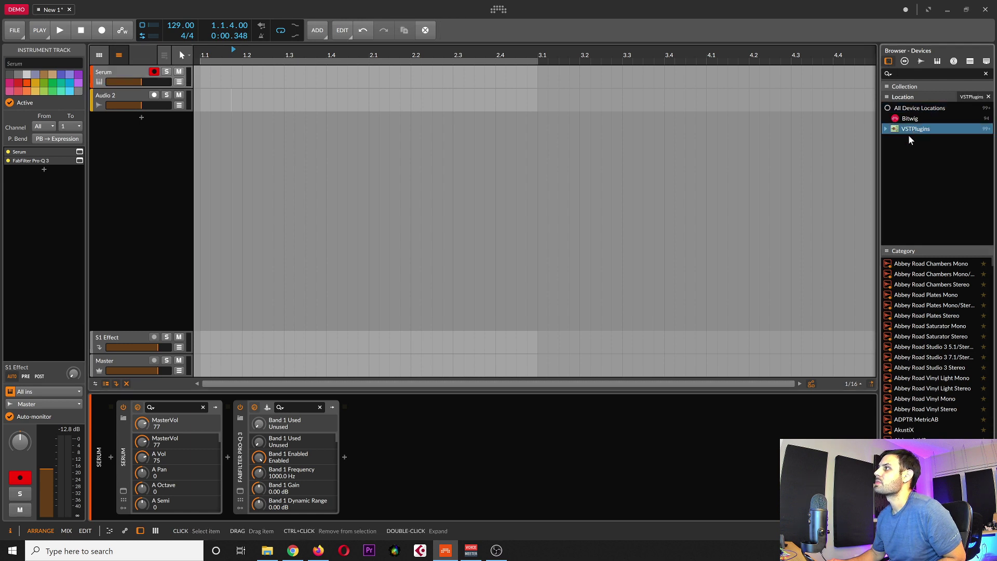
scroll(951, 352, "down", 10)
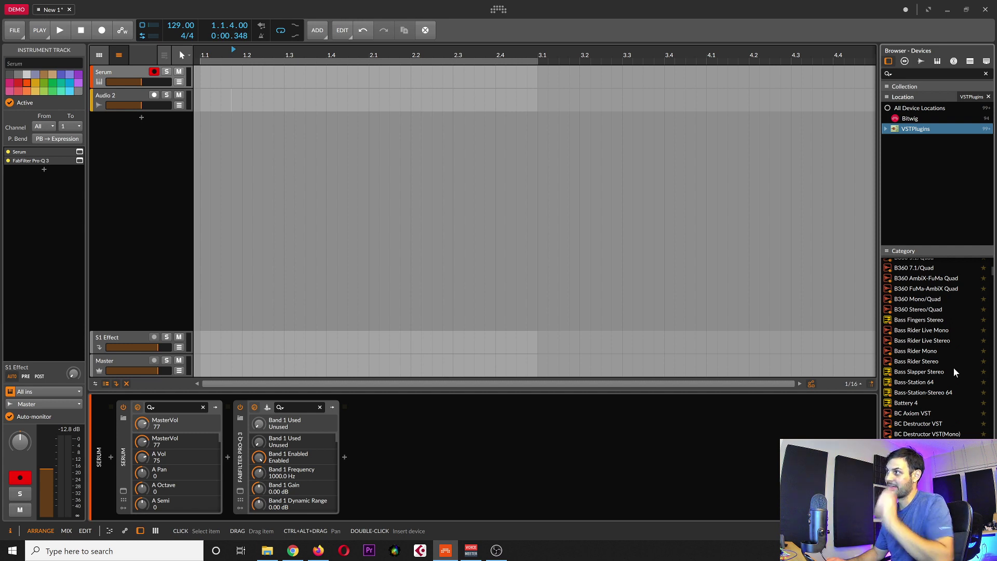
Step: Expand the VSTPlugins location and look through the vendor folders from ADPTR Audio down to Blue Cat's
scroll(953, 367, "down", 5)
scroll(908, 404, "up", 15)
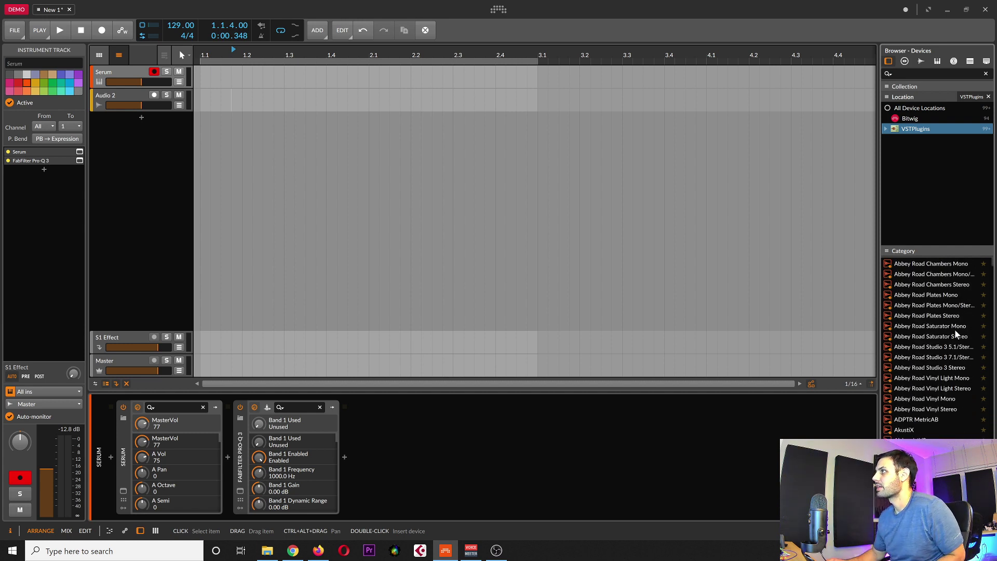
left_click(887, 129)
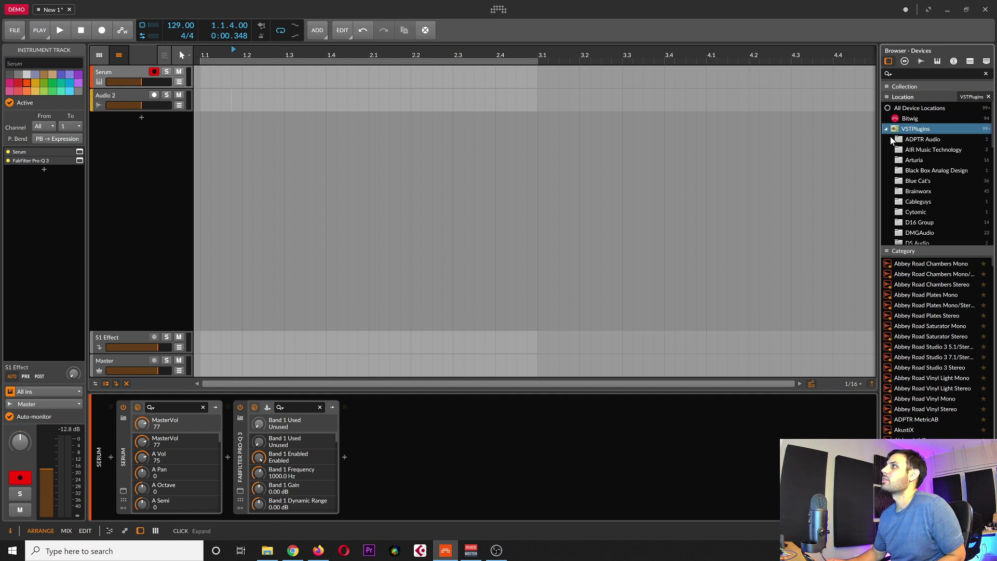
left_click(898, 141)
left_click(901, 150)
left_click(903, 161)
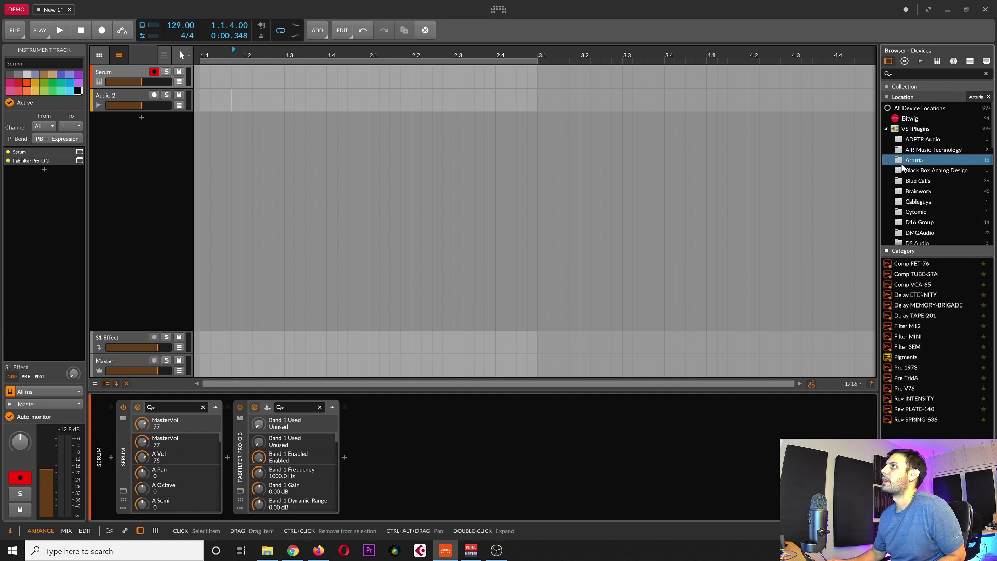
left_click(903, 170)
left_click(899, 182)
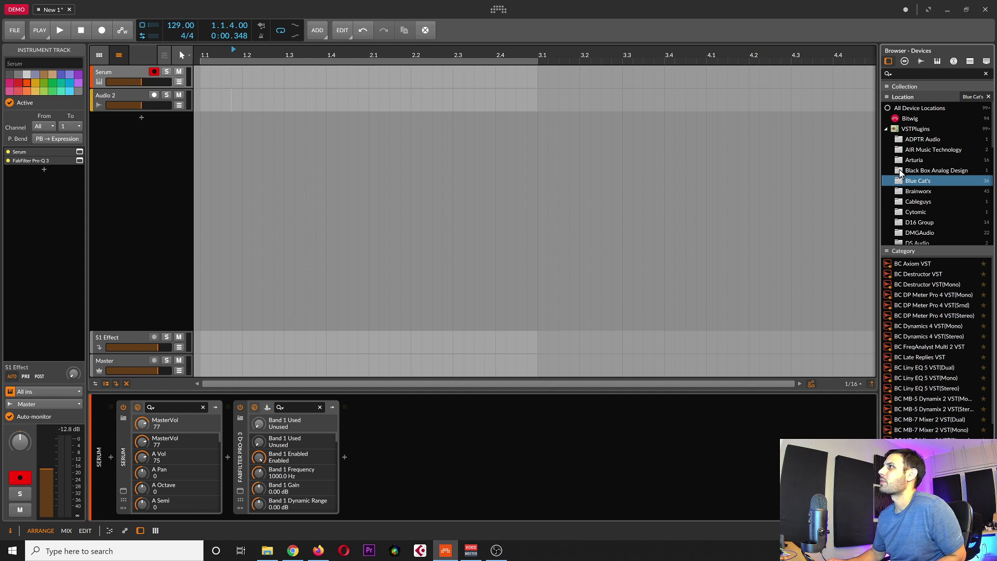
Step: Compare the plug-ins listed under Black Box Analog Design, Blue Cat's and Brainworx, ending on Black Box Analog Design
left_click(901, 171)
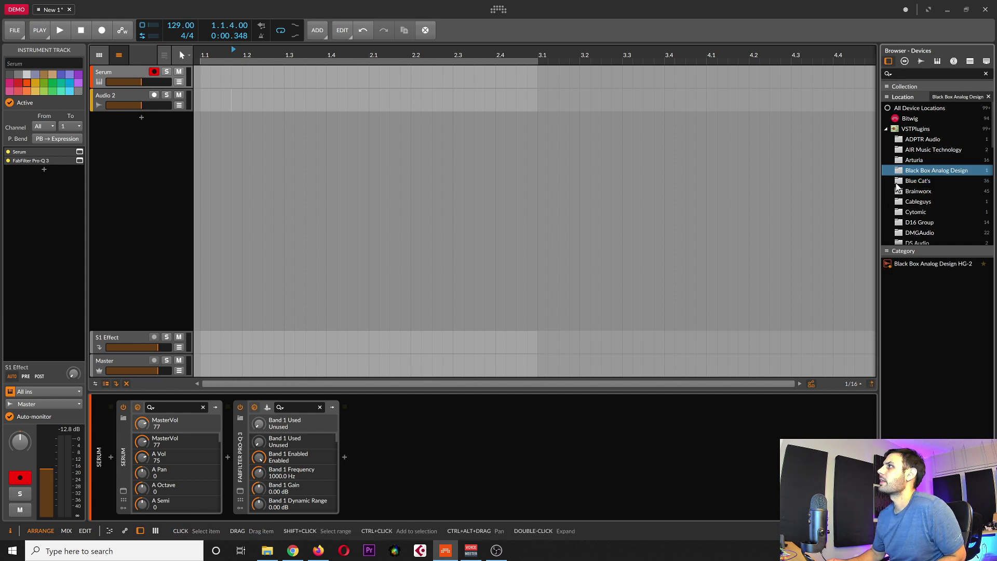
left_click(897, 182)
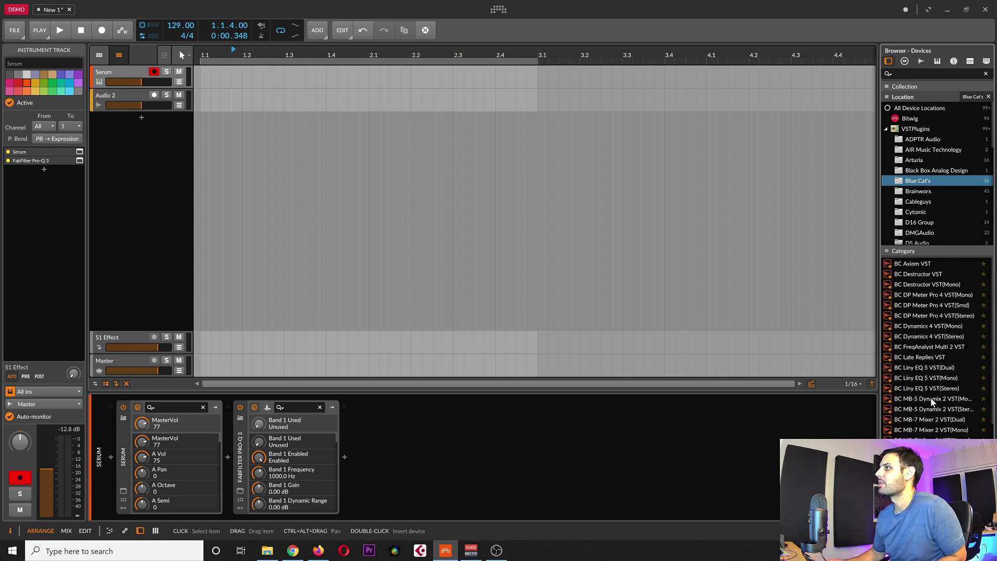
left_click(903, 192)
left_click(901, 180)
left_click(902, 170)
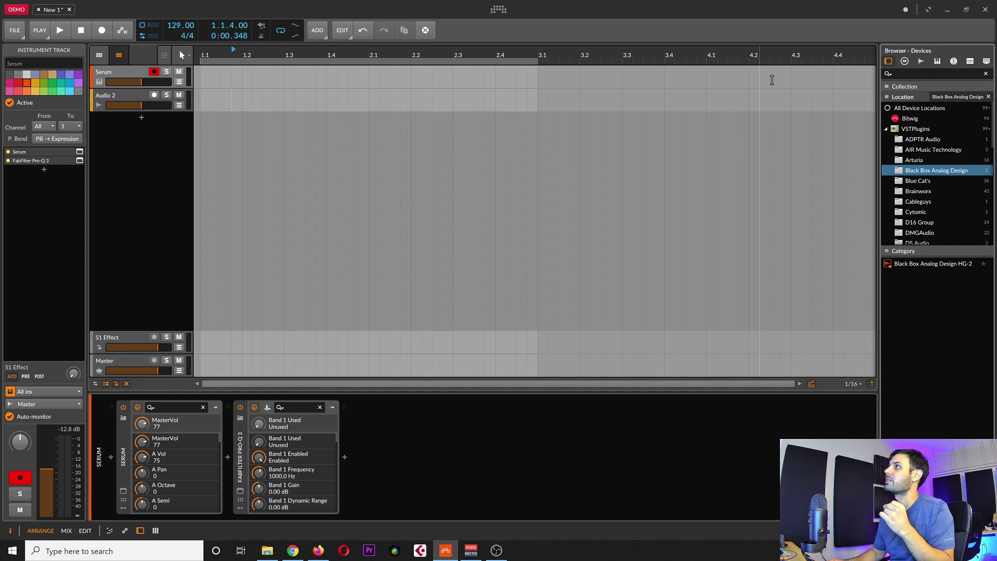
Step: Switch the browser to presets and view those for the Analysis category, Oscilloscope and the Phaser audio effect
left_click(905, 61)
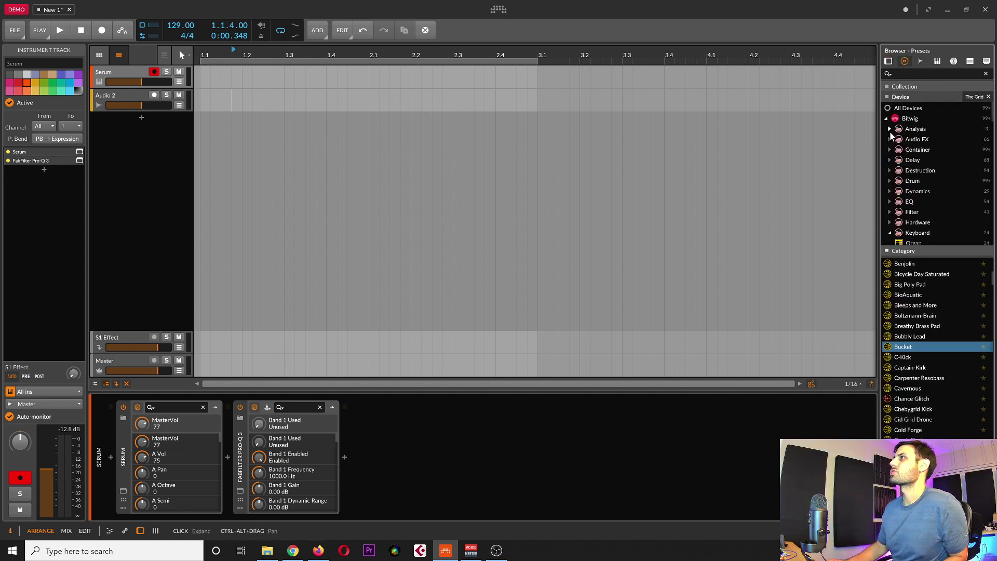
left_click(914, 128)
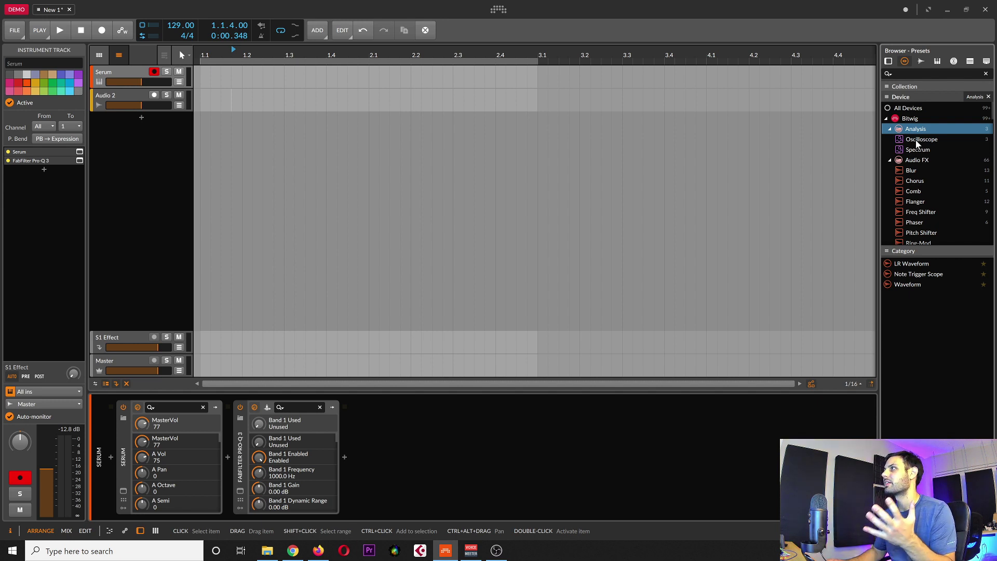
left_click(917, 141)
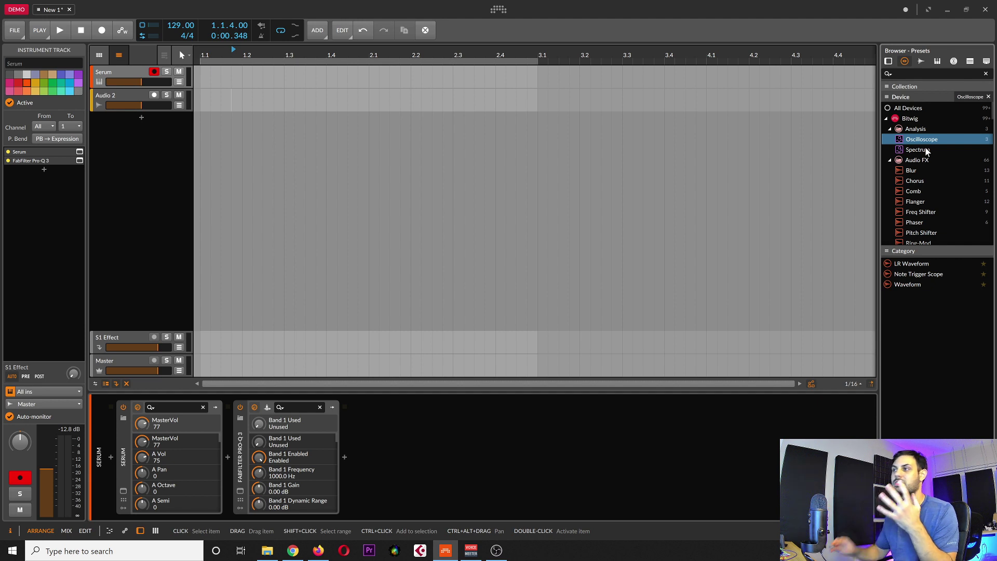
left_click(918, 223)
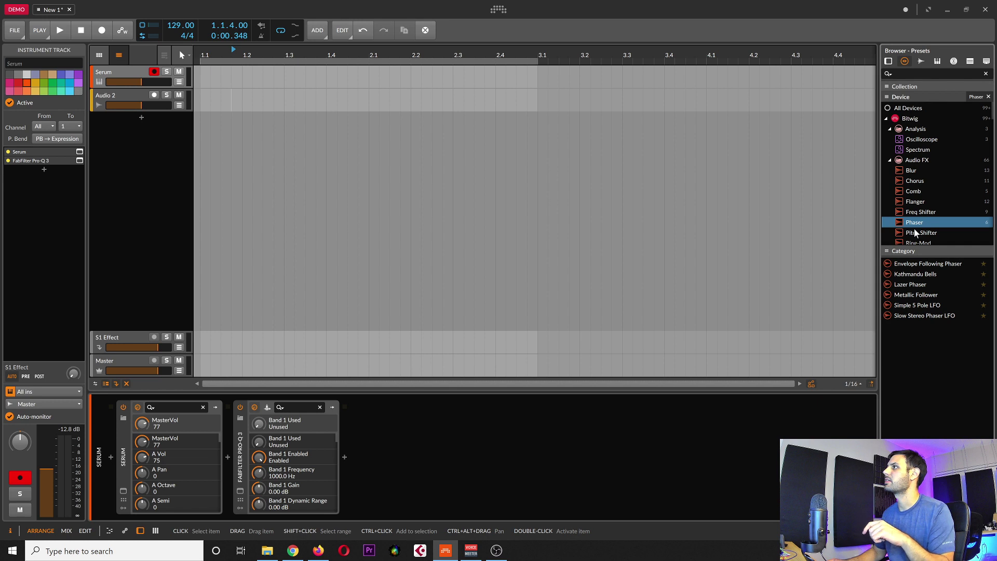
Step: Add the default Phaser after FabFilter Pro-Q 3 in the Serum track's device chain and remove it again
mouse_move(934, 222)
left_mouse_down()
mouse_move(704, 341)
mouse_move(580, 464)
left_mouse_up()
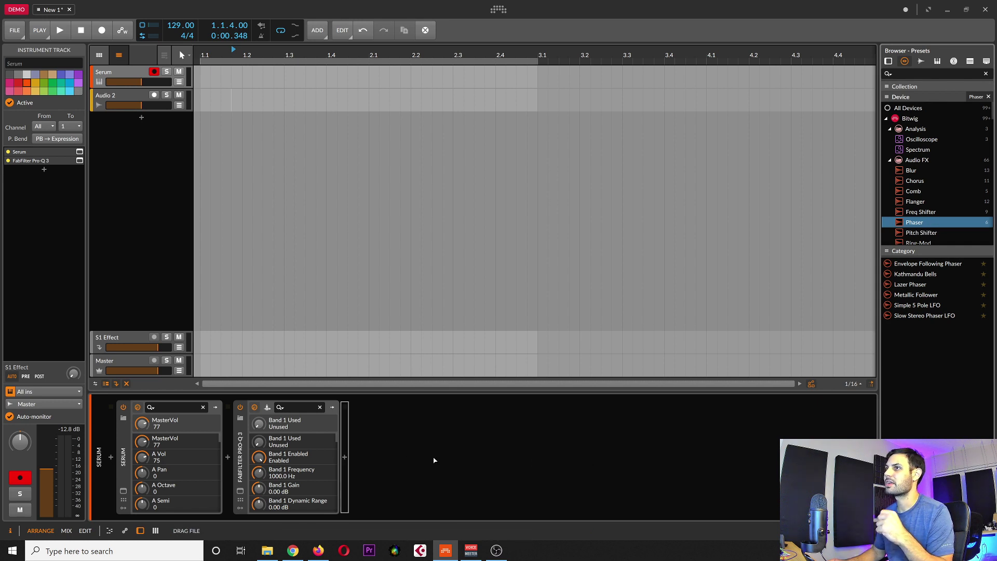
left_click_drag(434, 460, 436, 458)
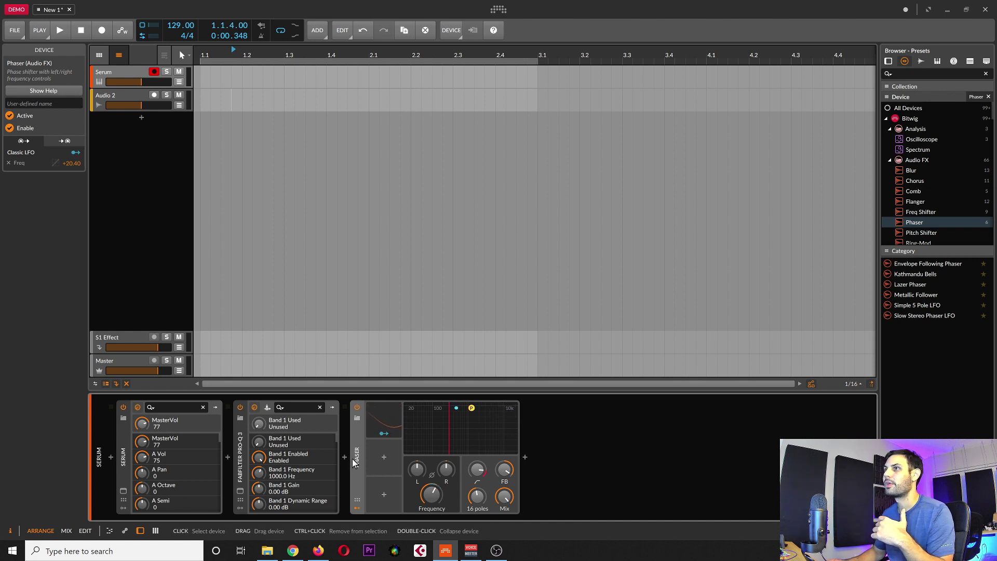
key("Delete")
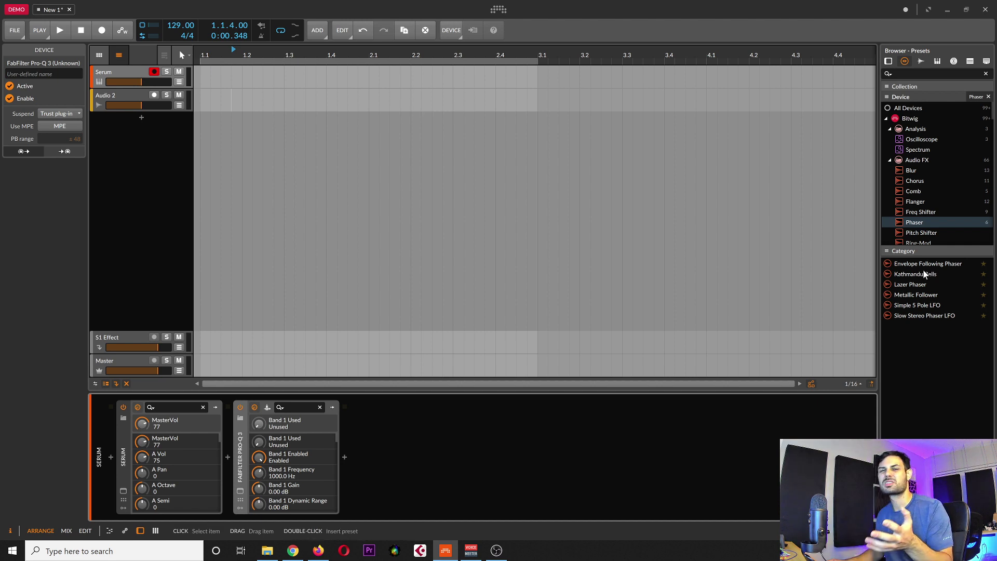
Step: Select the Kathmandu Bells preset, then insert the default Phaser at the end of the chain once more and delete it
left_click_drag(924, 272, 923, 276)
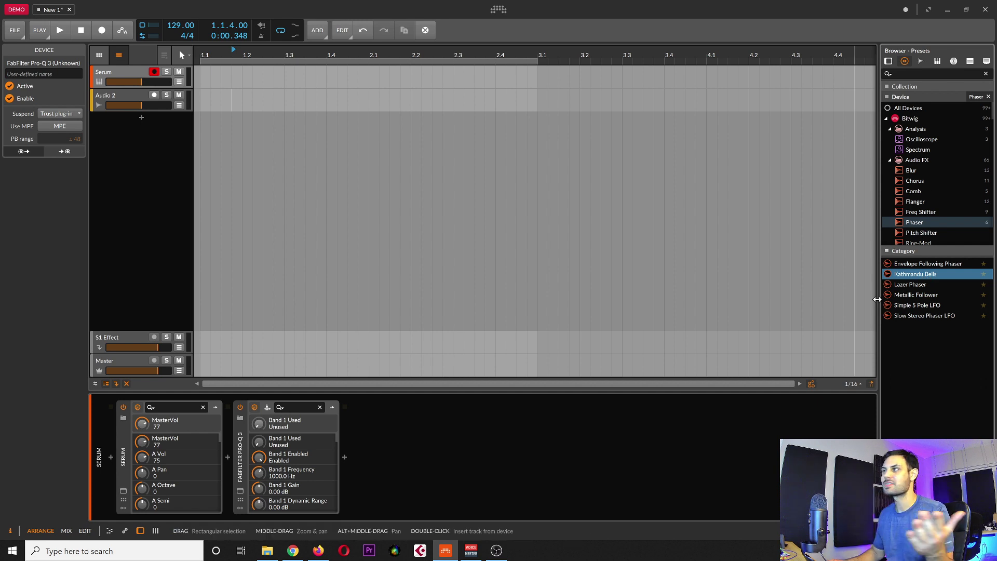
left_click_drag(931, 222, 410, 494)
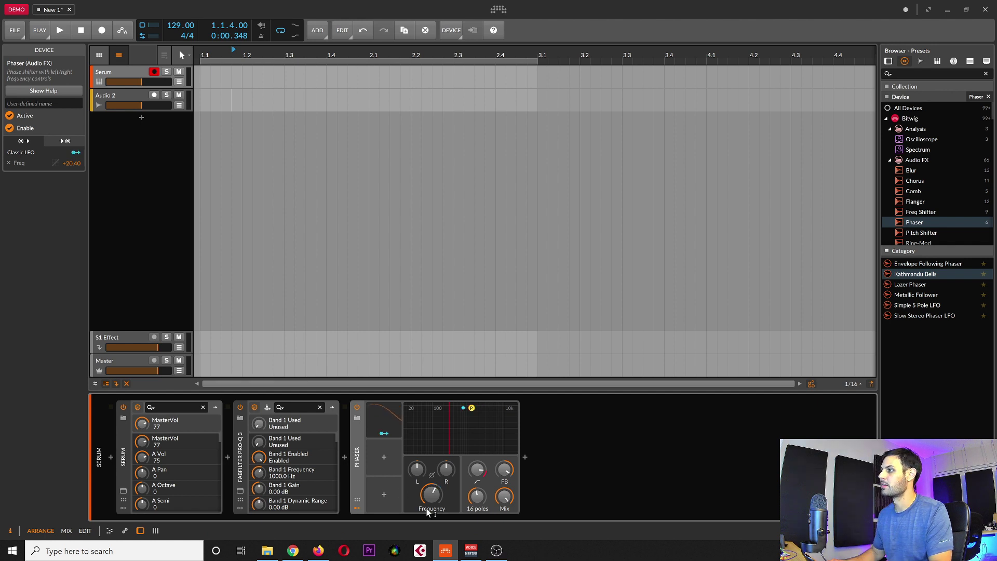
key("Delete")
Step: Try the Kathmandu Bells Phaser preset after FabFilter Pro-Q 3 on the Serum track, then delete it
left_click_drag(889, 274, 436, 460)
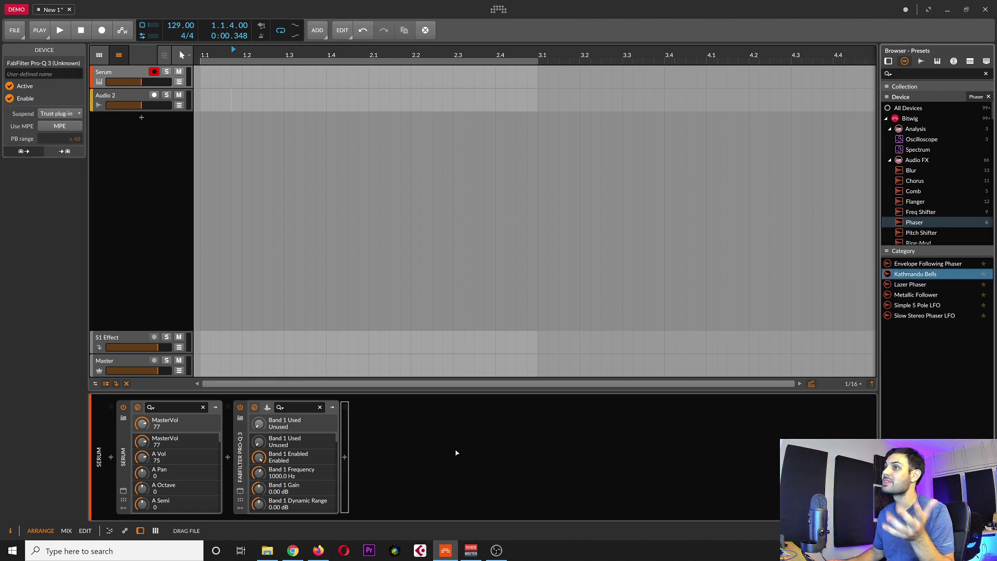
left_click_drag(457, 453, 452, 451)
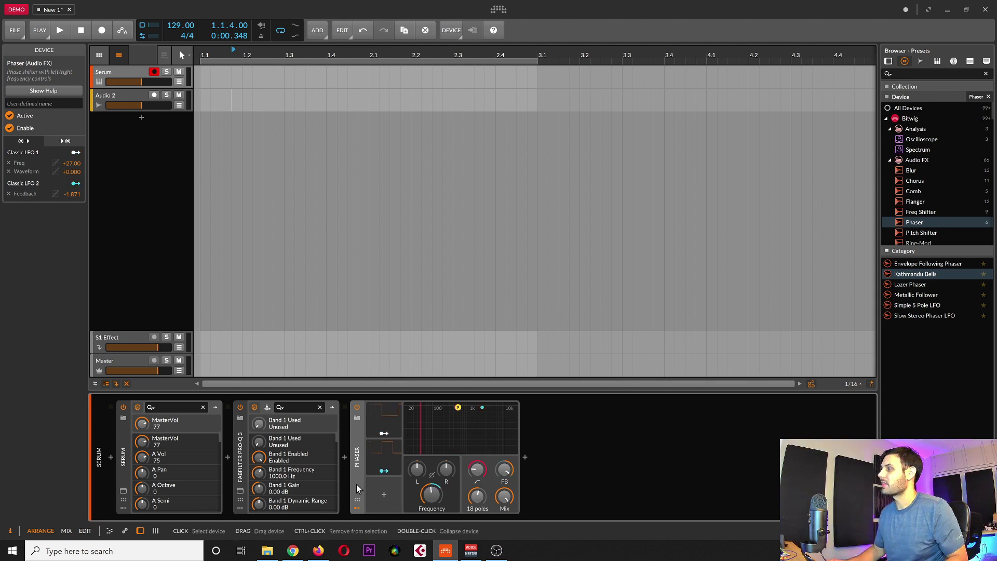
key("Delete")
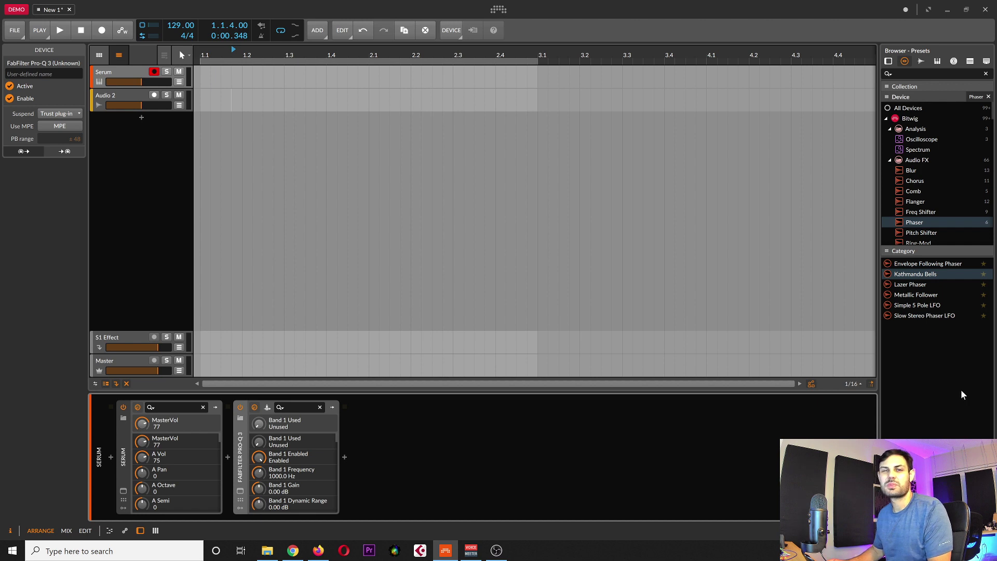
Step: Switch the browser to samples and look through the Sample Packs location and its AC Virus TI2 Wavetables folder
left_click(921, 61)
scroll(917, 194, "up", 10)
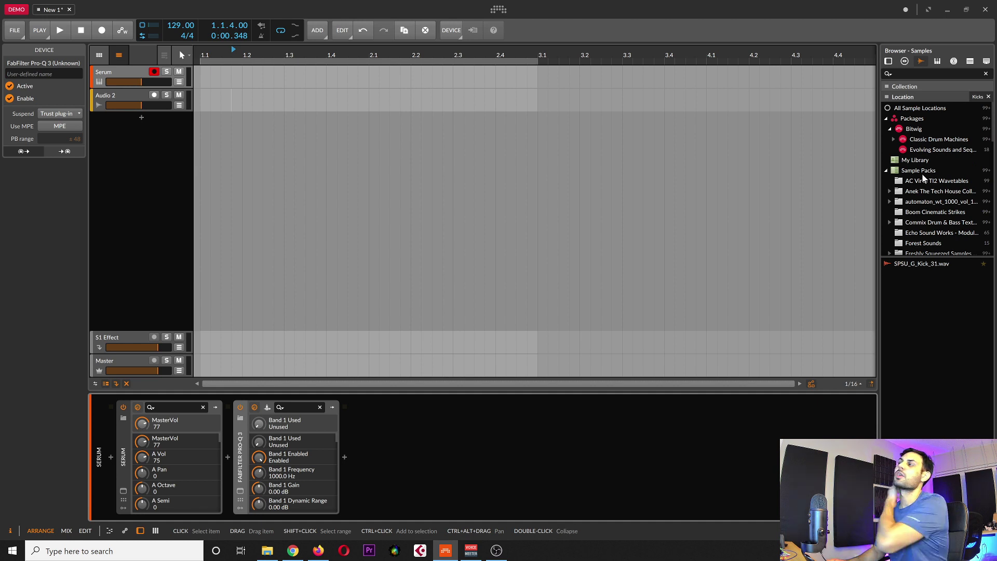
left_click(910, 173)
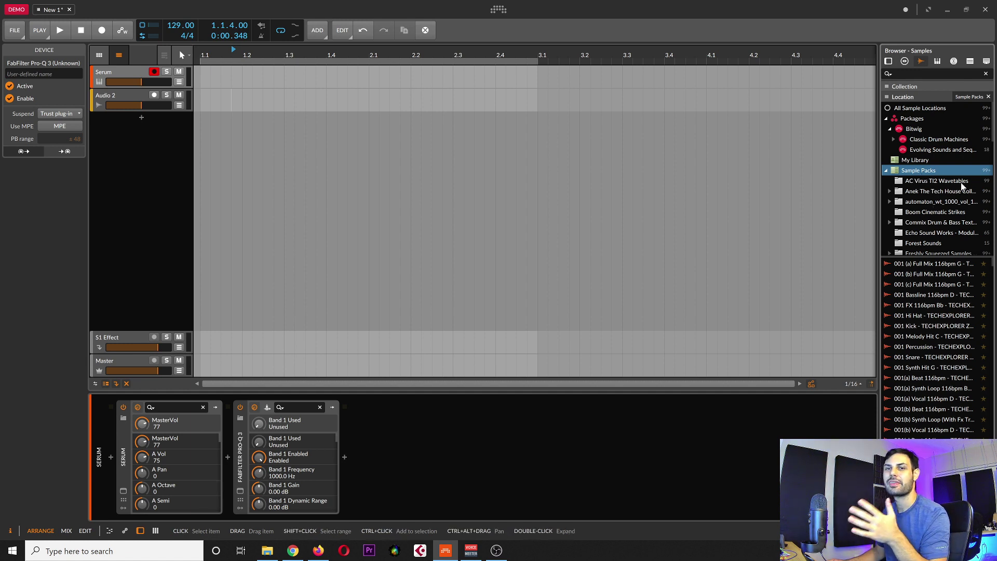
left_click(920, 181)
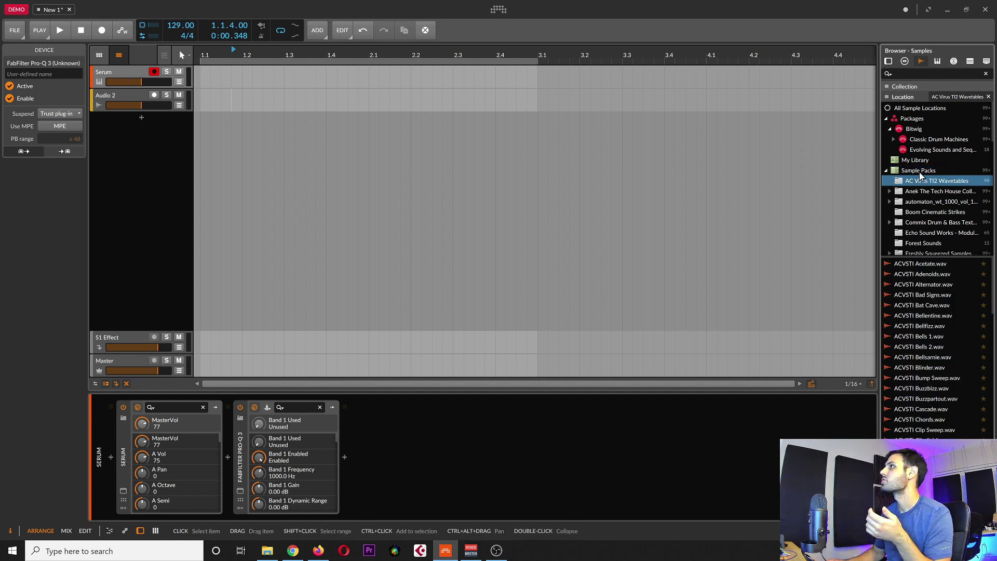
scroll(924, 221, "down", 5)
scroll(924, 224, "down", 1)
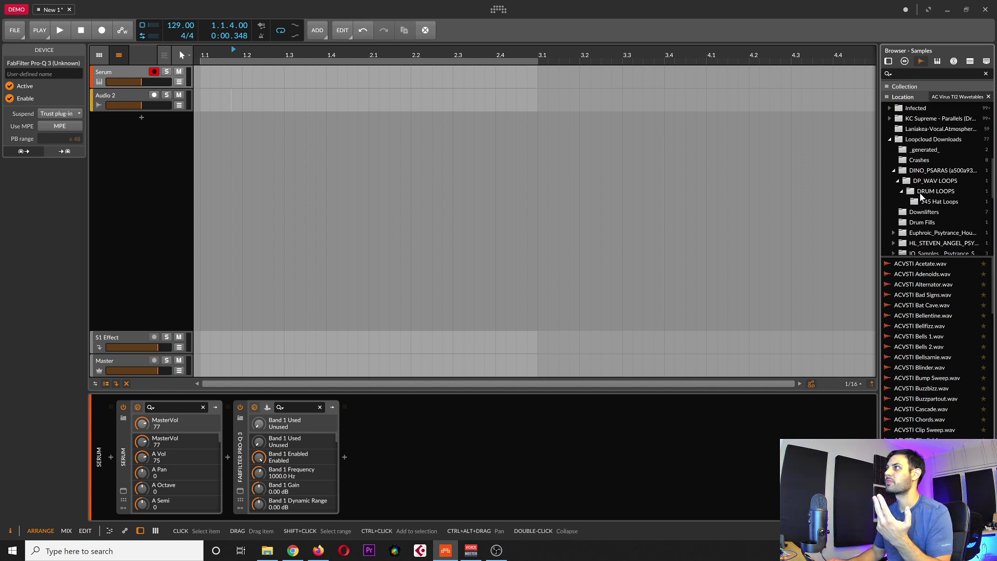
scroll(919, 196, "down", 10)
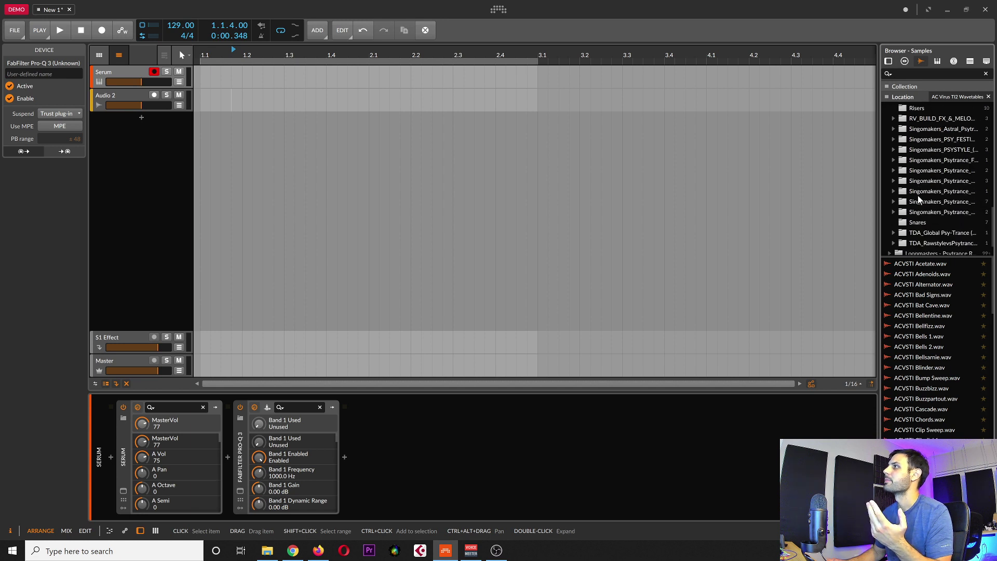
scroll(918, 194, "up", 15)
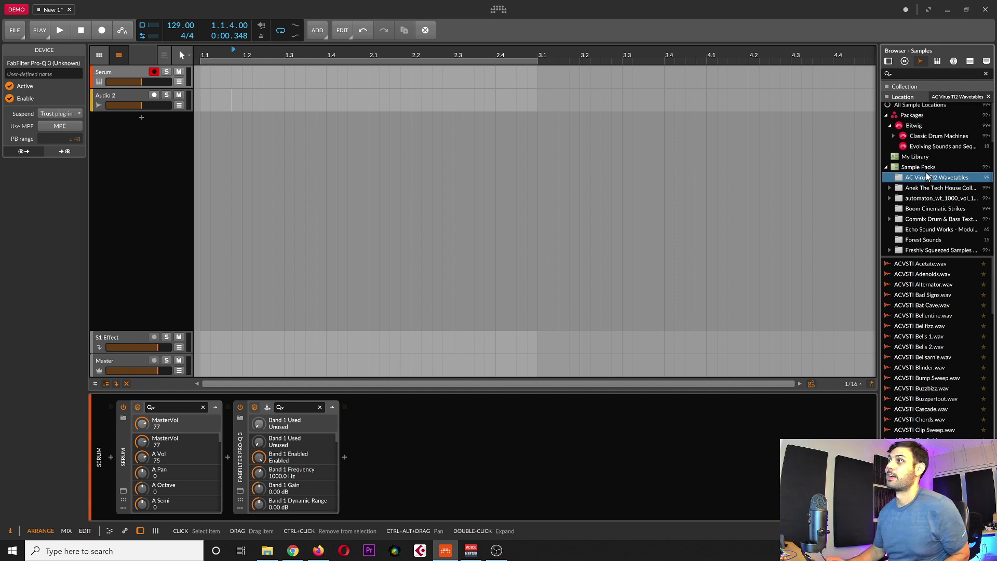
Step: Reopen Sample Packs, view the Anek tech house pack's clap, kick and hi-hat hits, and collapse the pack's folder
left_click(889, 167)
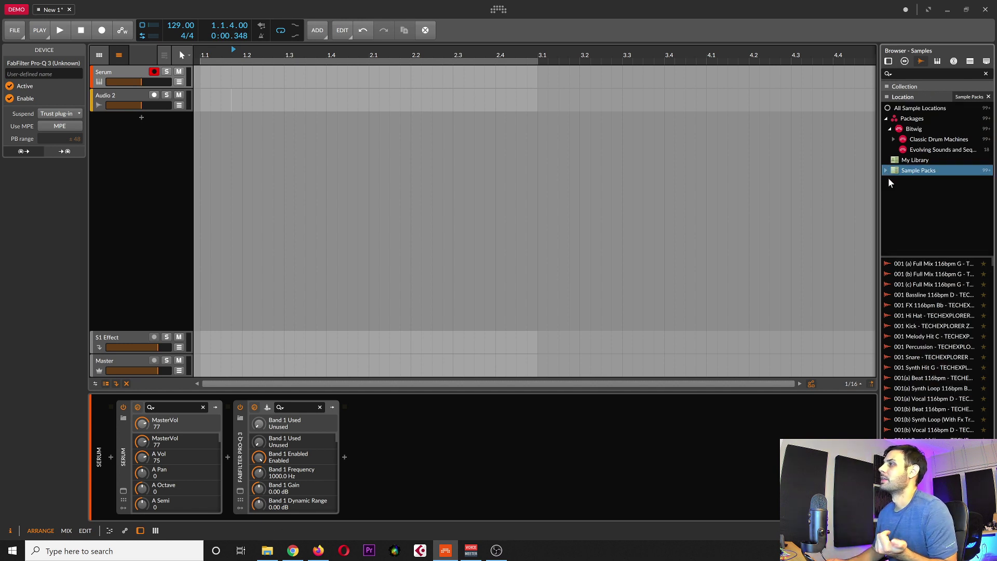
left_click(888, 170)
scroll(908, 220, "down", 3)
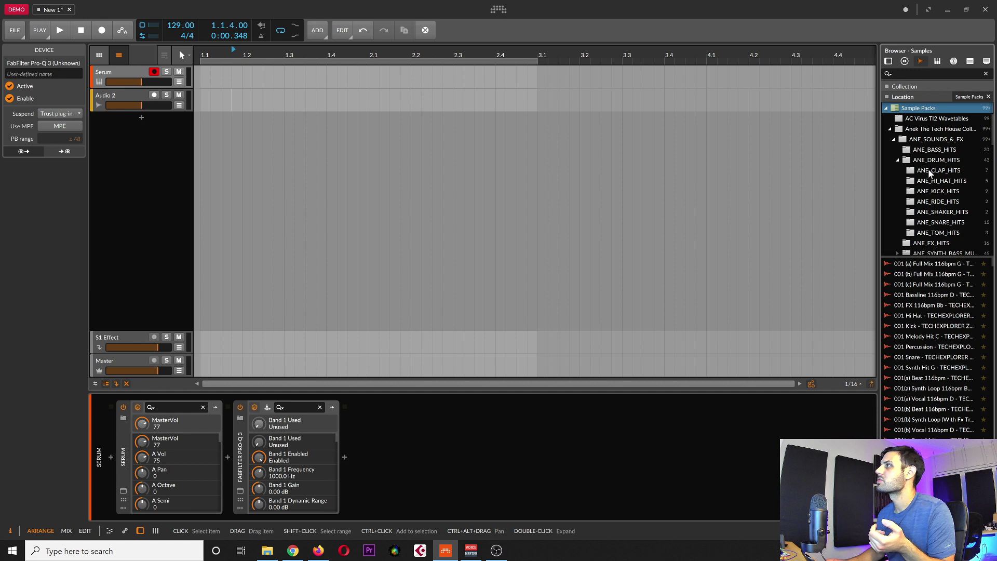
left_click(934, 172)
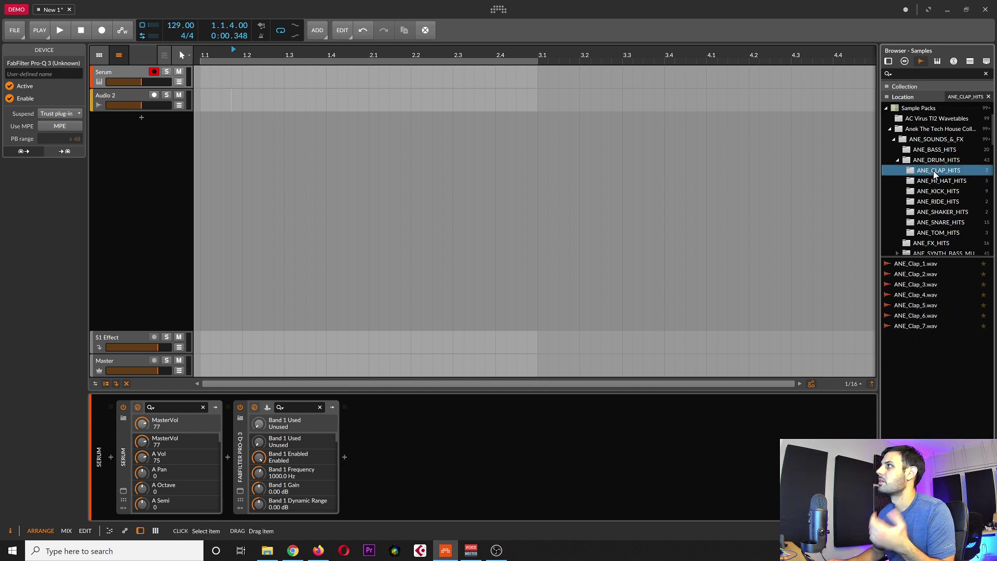
left_click(931, 189)
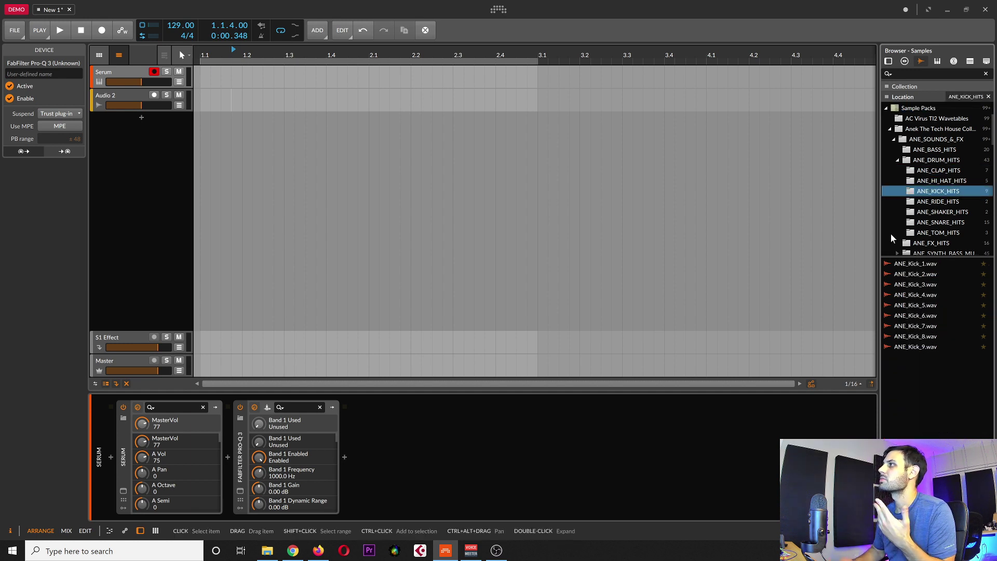
left_click(954, 184)
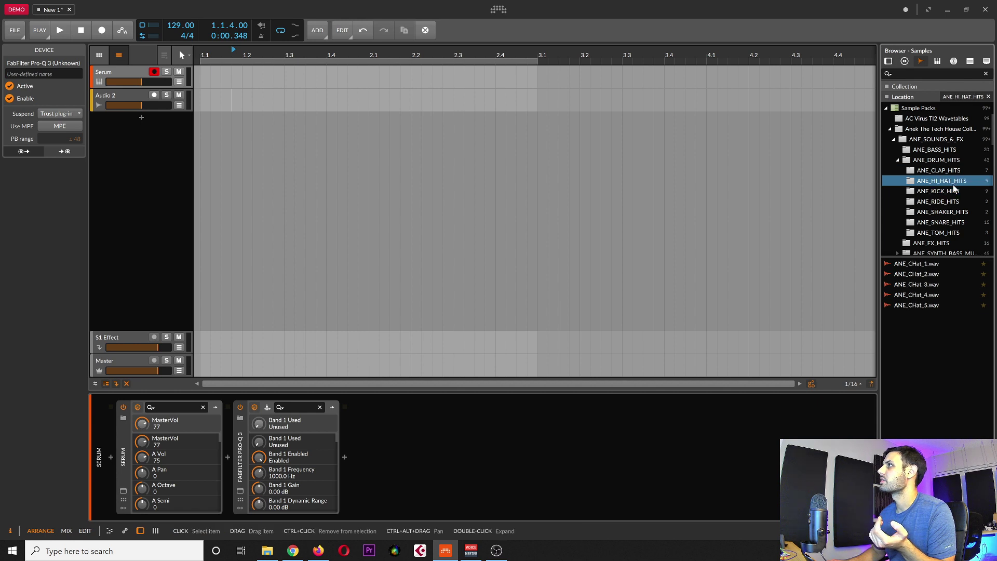
left_click(889, 130)
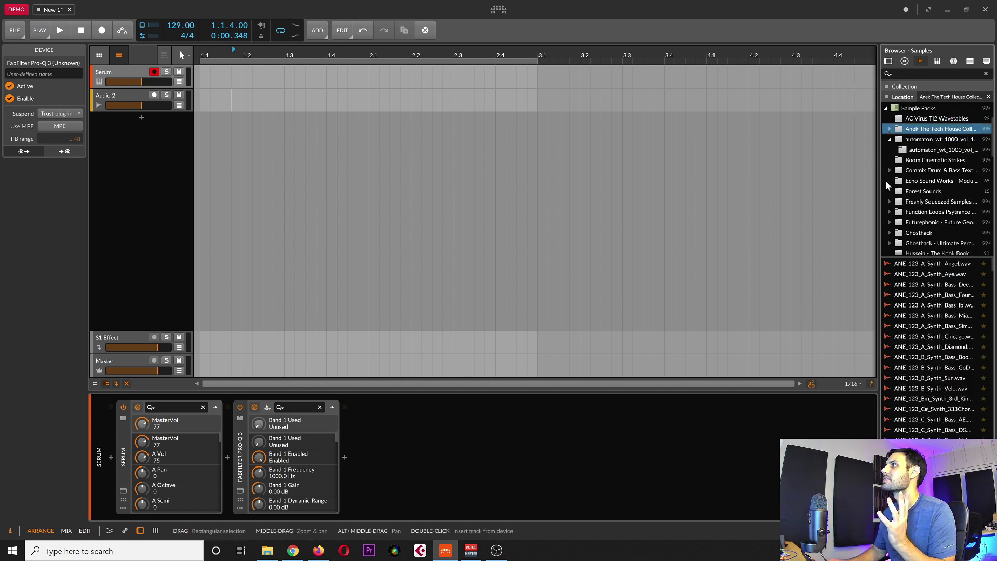
Step: Compare the sample and multisample browsers, then select the CMX_Atmos_3 multisample
left_click(938, 61)
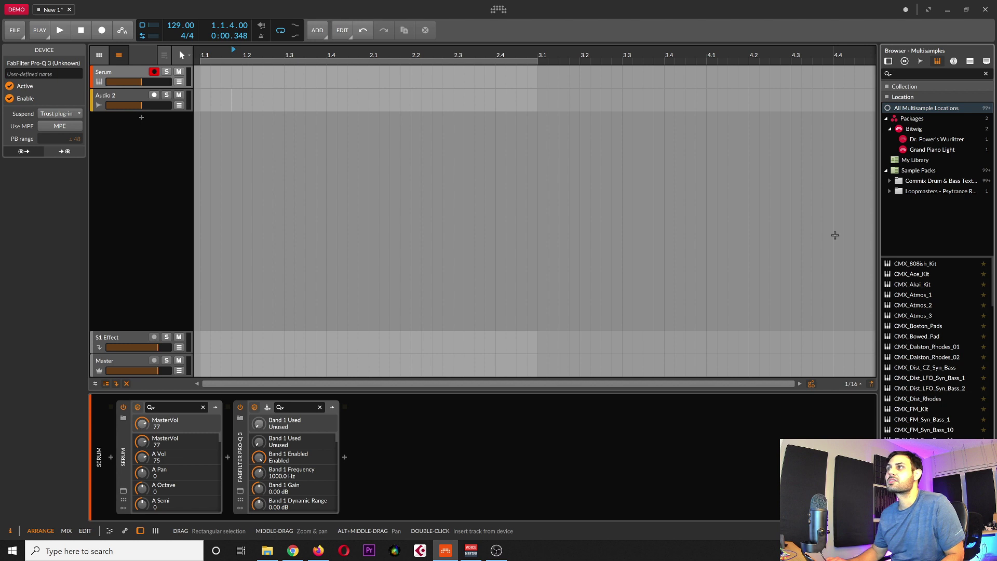
left_click(921, 61)
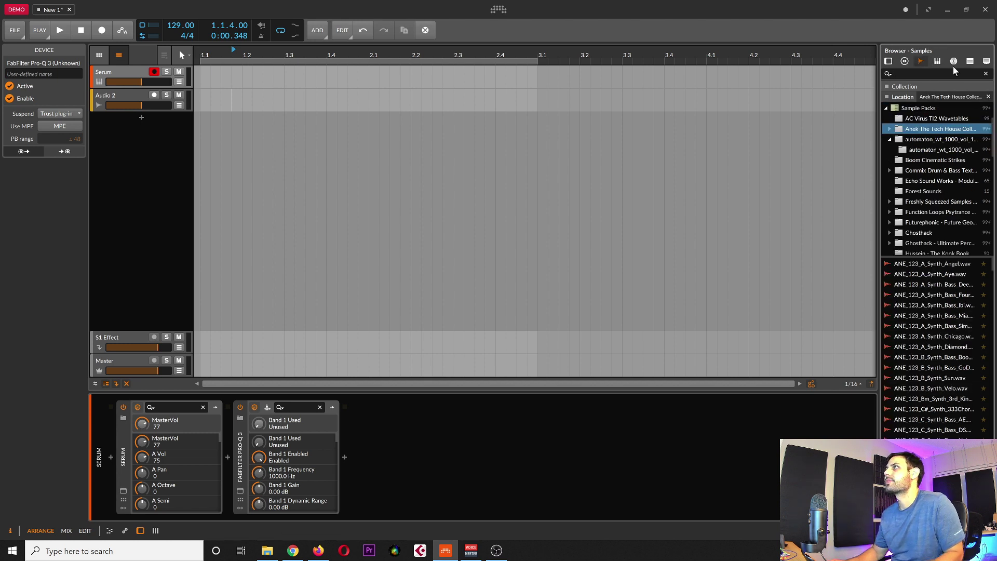
left_click(937, 61)
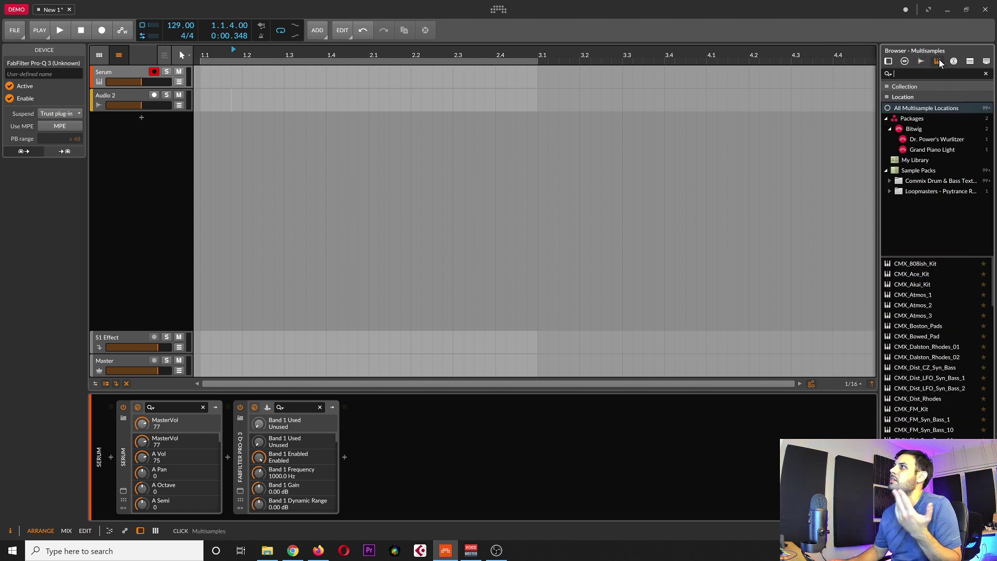
left_click(909, 318)
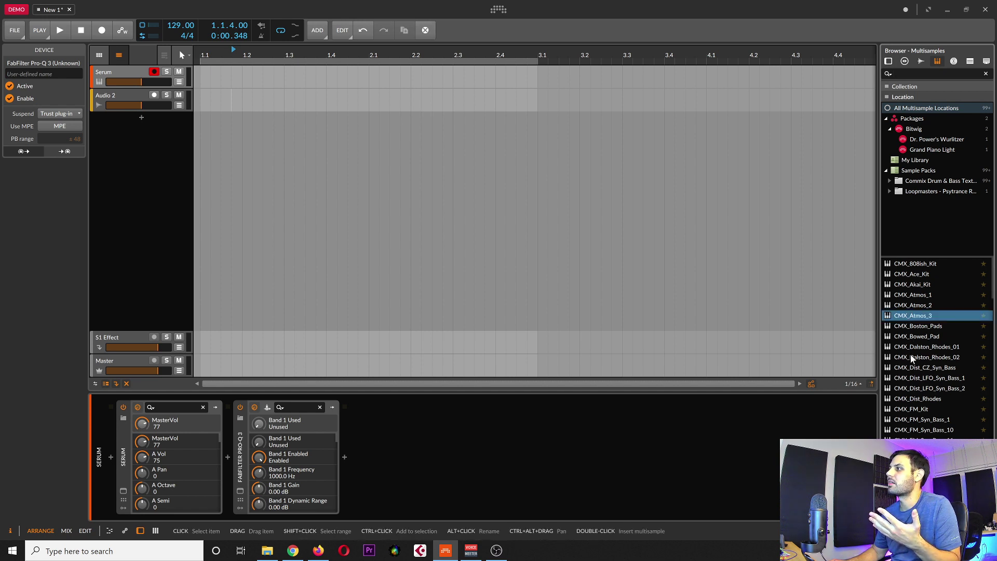
Step: Switch the browser to music and check its location list
left_click(954, 60)
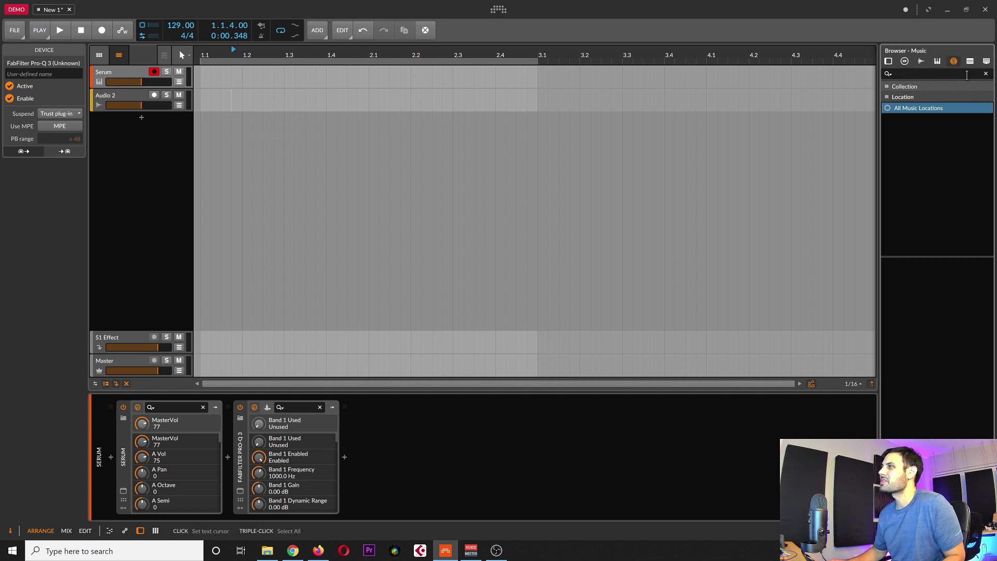
left_click(888, 97)
left_click(888, 97)
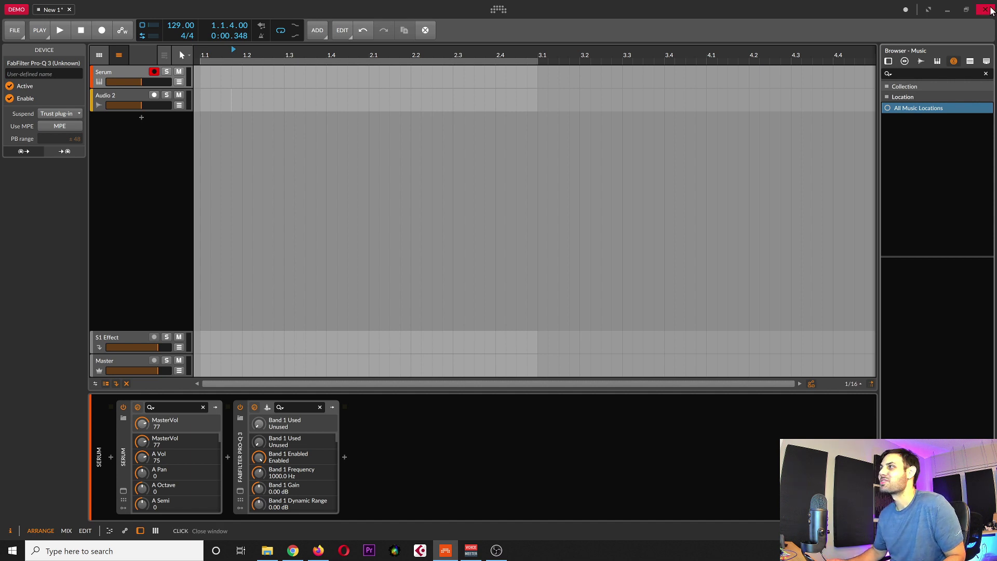
Step: Switch the browser to clips and look through all clip locations, followed by the Sample Packs location
left_click(969, 61)
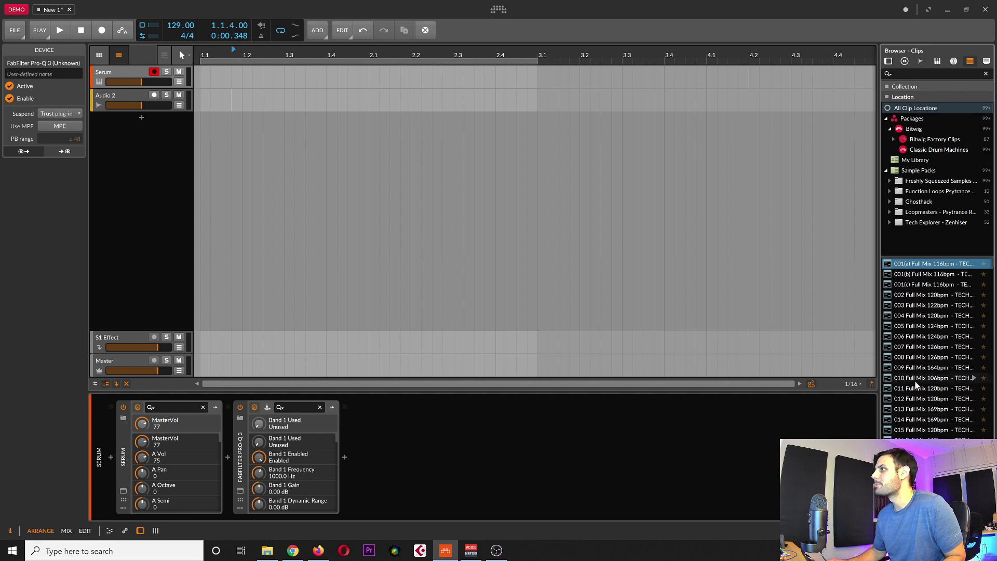
scroll(955, 406, "down", 10)
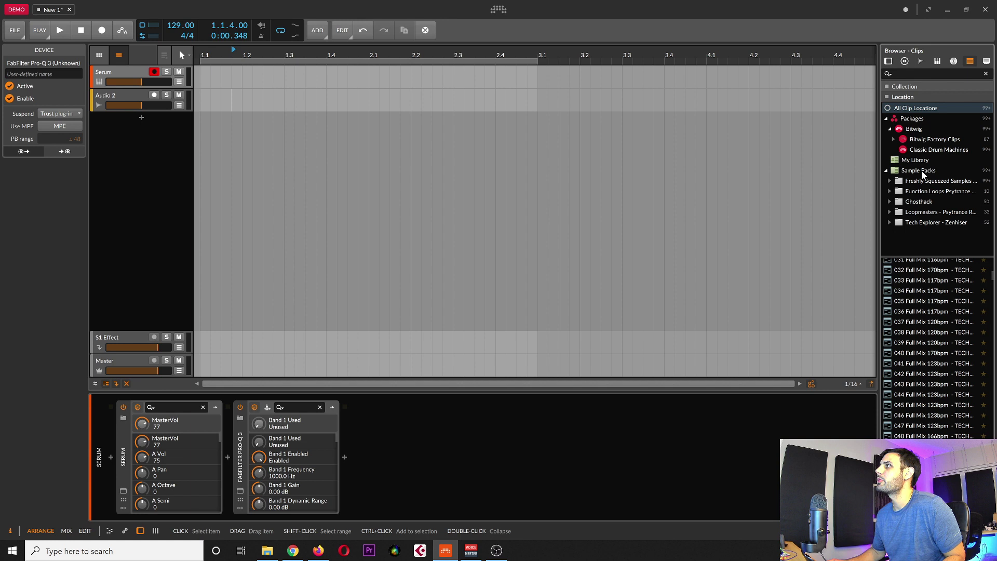
left_click(923, 174)
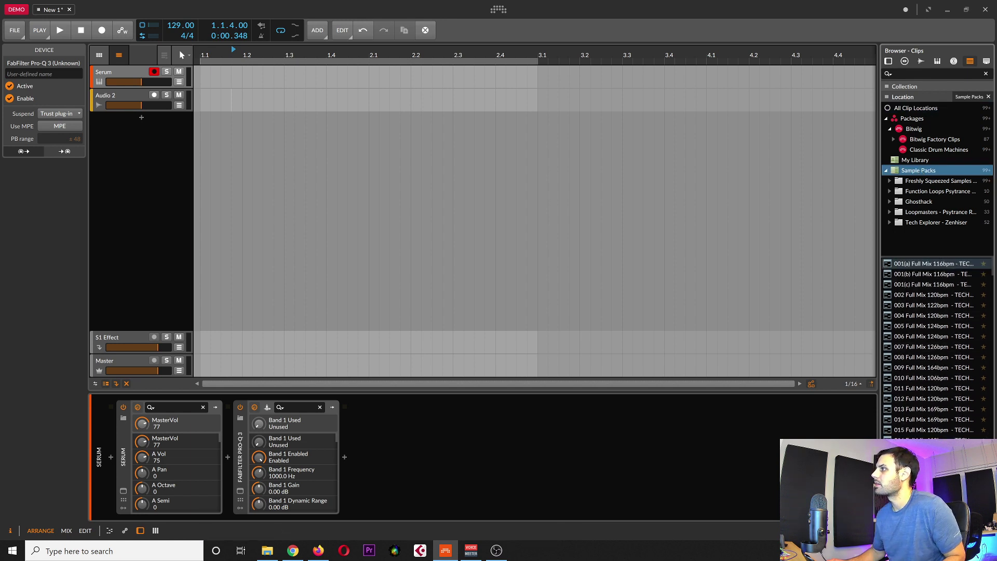
scroll(947, 301, "down", 15)
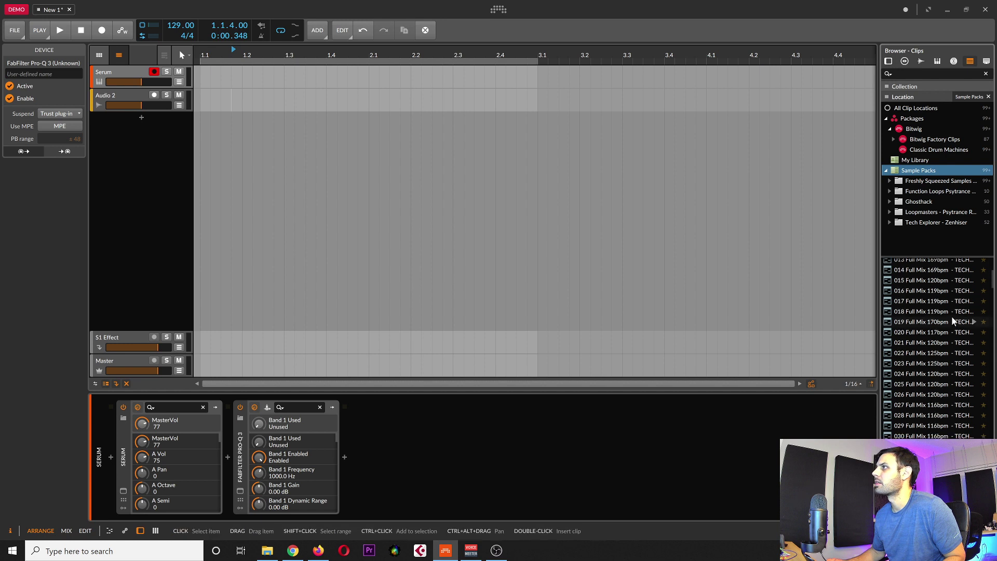
scroll(946, 314, "down", 6)
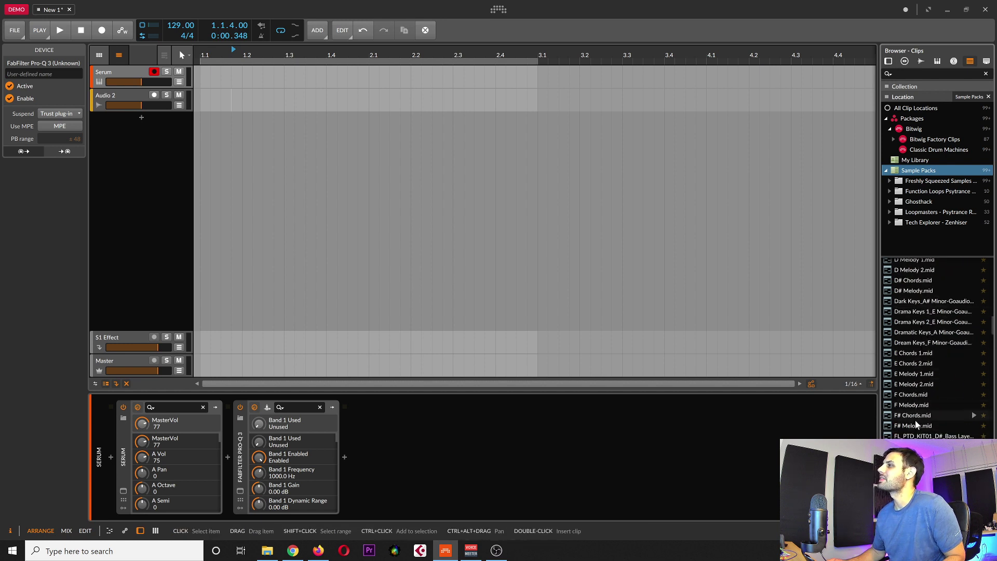
scroll(936, 369, "up", 20)
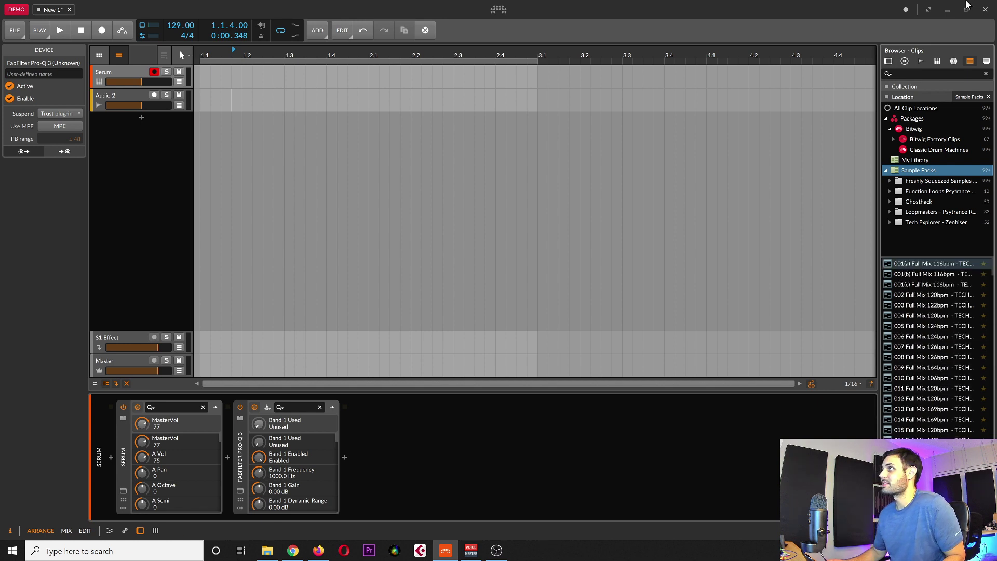
Step: Revisit the sample and multisample browsers, then return to the clips and look through the Sample Packs list
left_click(921, 62)
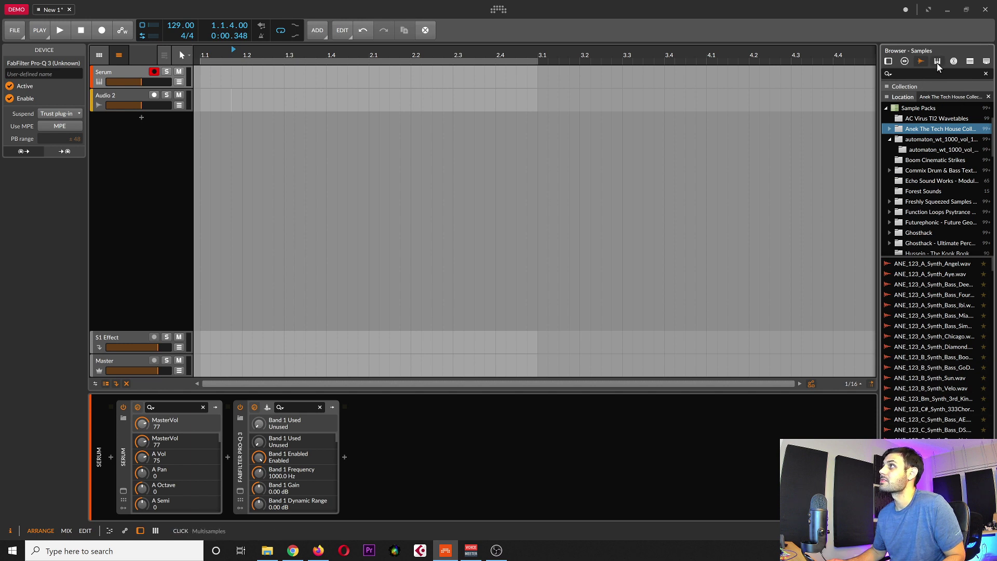
left_click(937, 62)
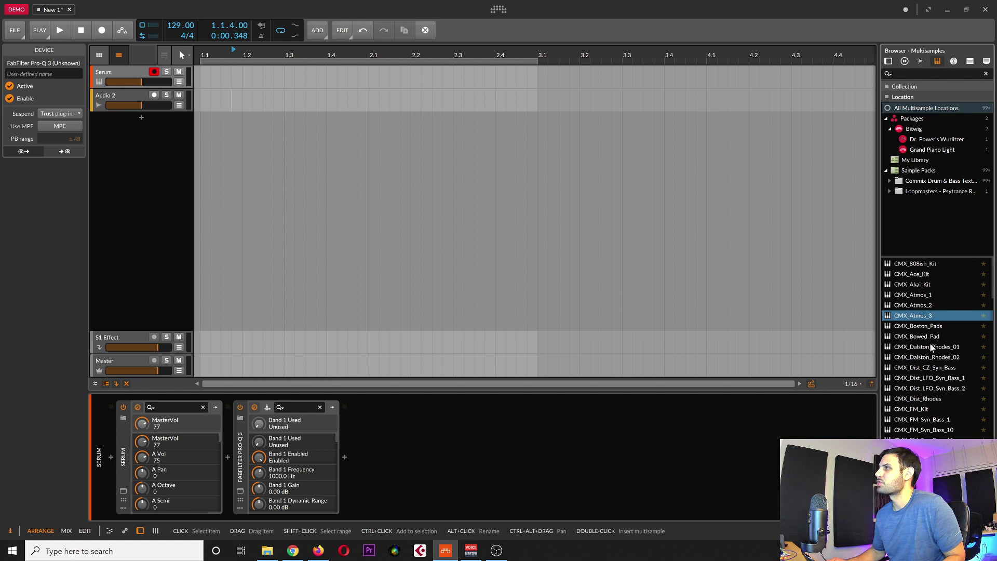
left_click(970, 61)
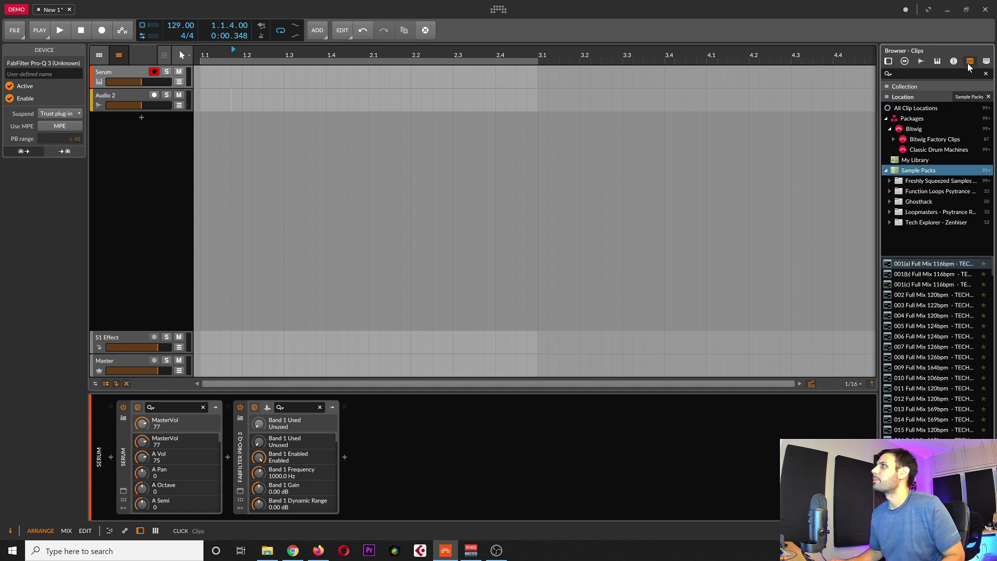
scroll(967, 353, "down", 8)
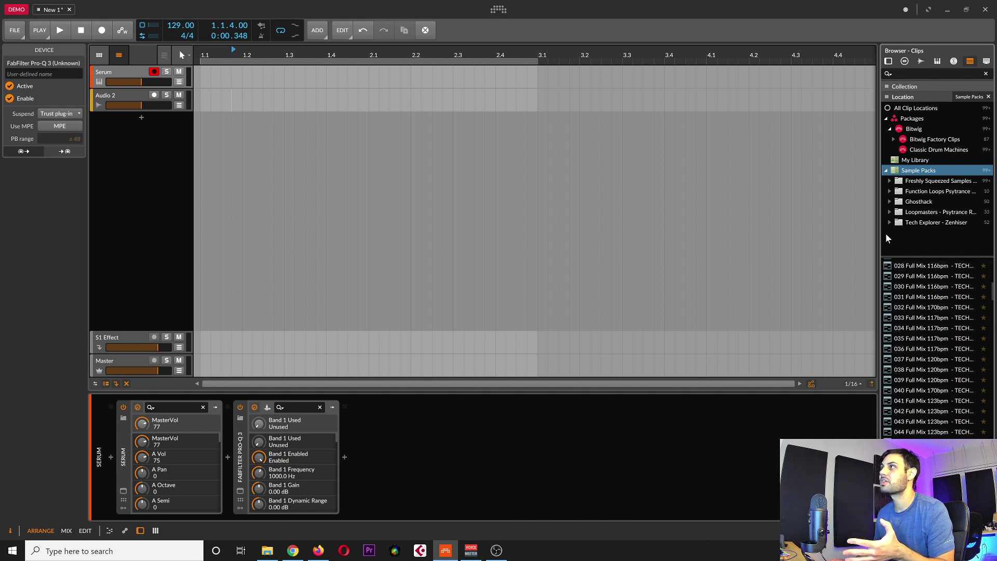
Step: Switch the browser to files and expand Computer, the D: drive and its Laturno Marketing, The F Word Backup and The F Word Social Media folders
left_click(986, 62)
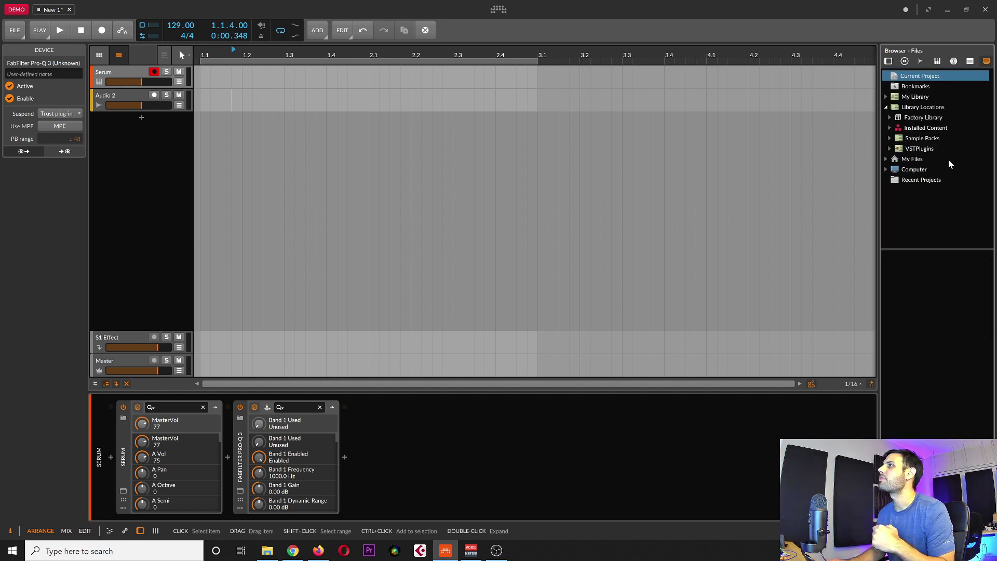
left_click(887, 171)
left_click(887, 191)
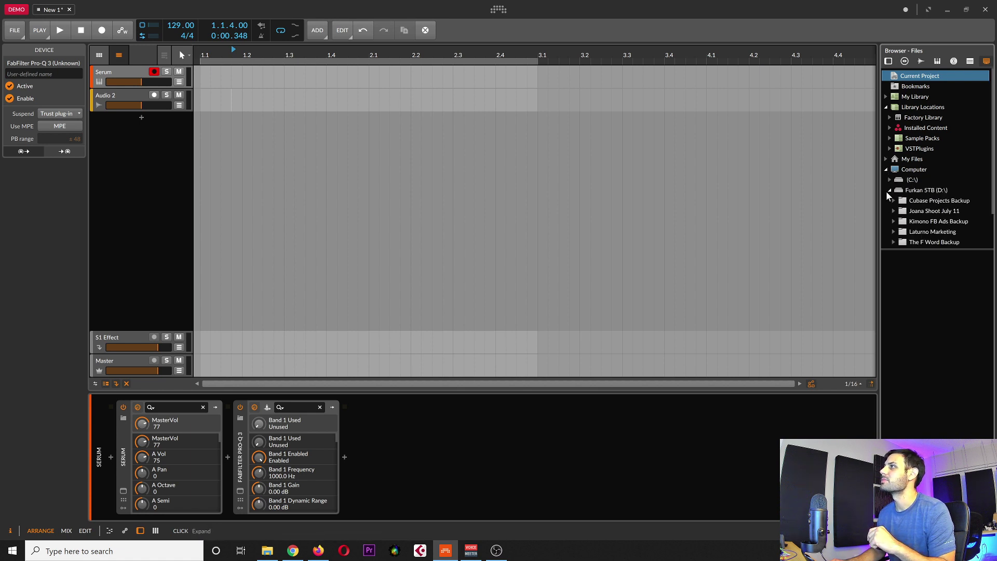
scroll(889, 207, "down", 2)
left_click(892, 190)
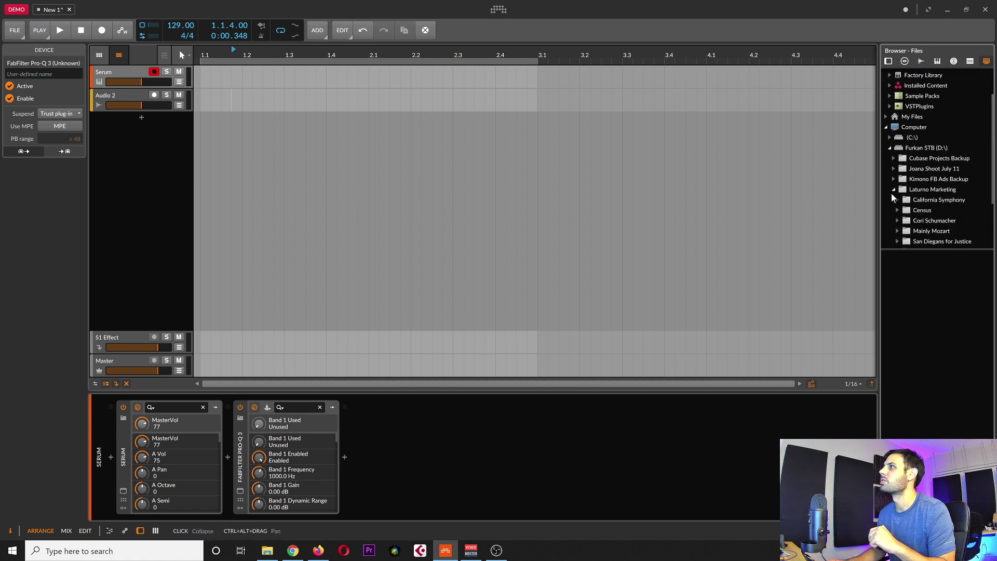
scroll(894, 200, "down", 3)
left_click(894, 210)
scroll(895, 213, "down", 1)
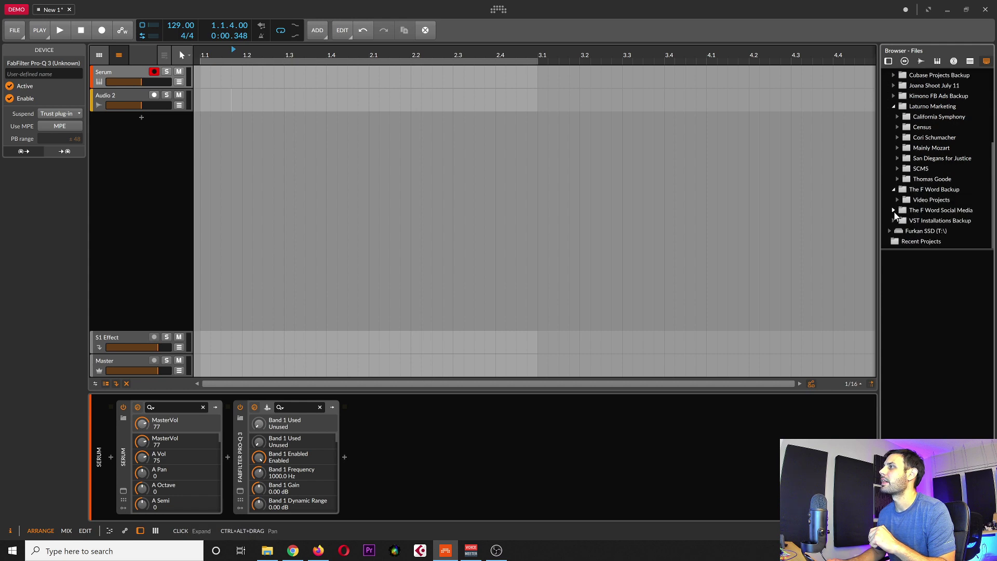
left_click(893, 210)
scroll(894, 214, "down", 3)
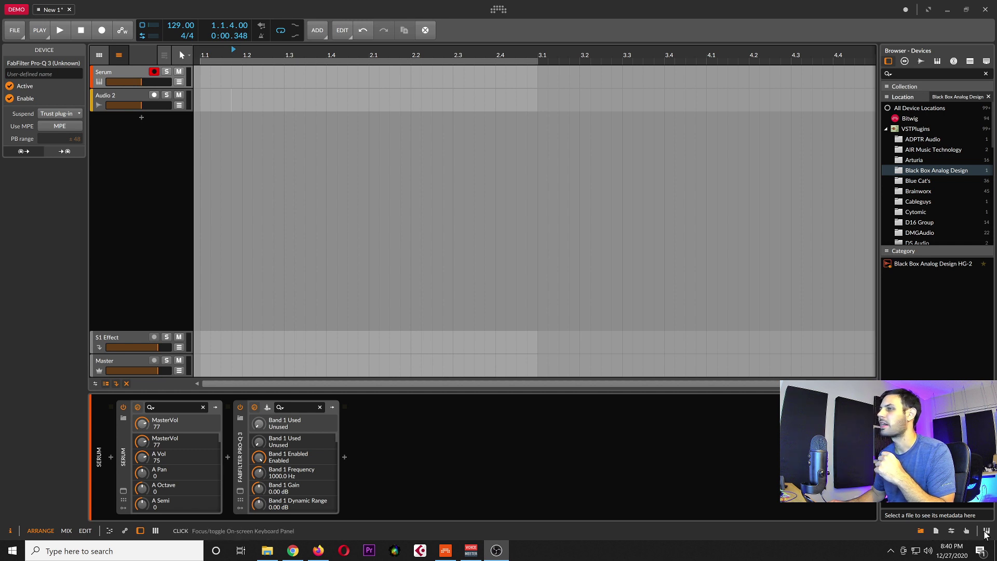
Step: Hide the browser panel and show it again
left_click(923, 532)
left_click(921, 531)
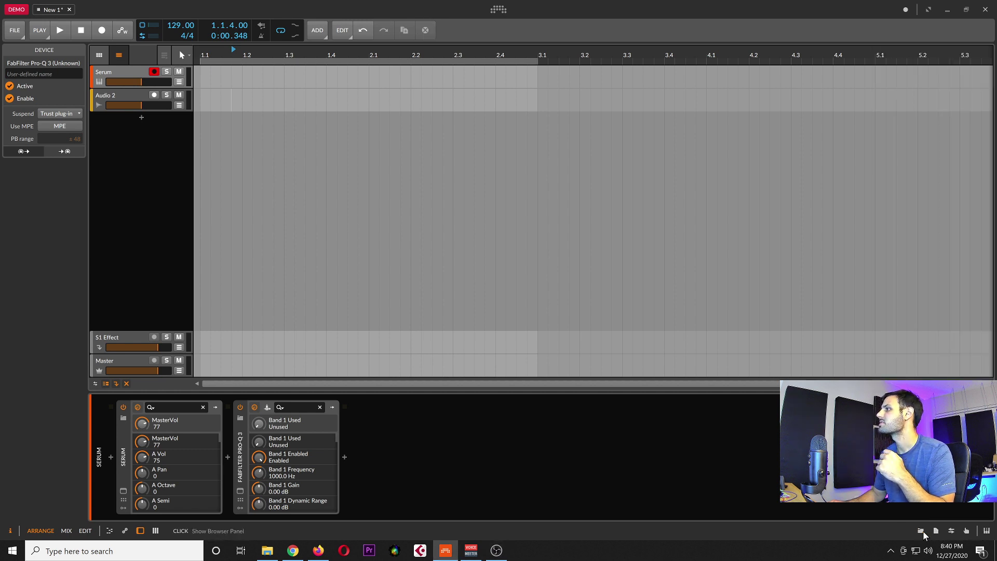
left_click(921, 531)
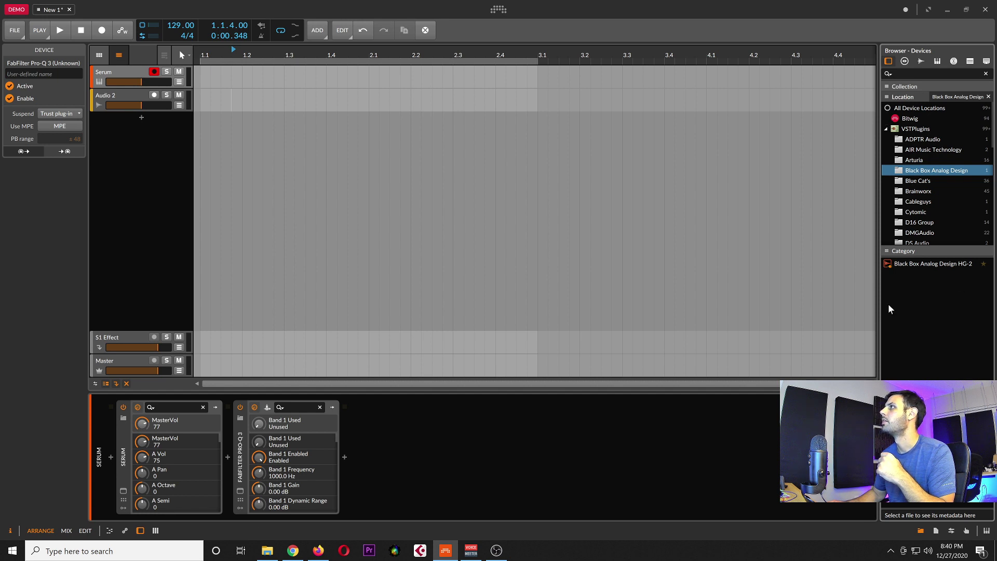
Step: View the project info, Studio I/O and mappings panels one after another
left_click(936, 531)
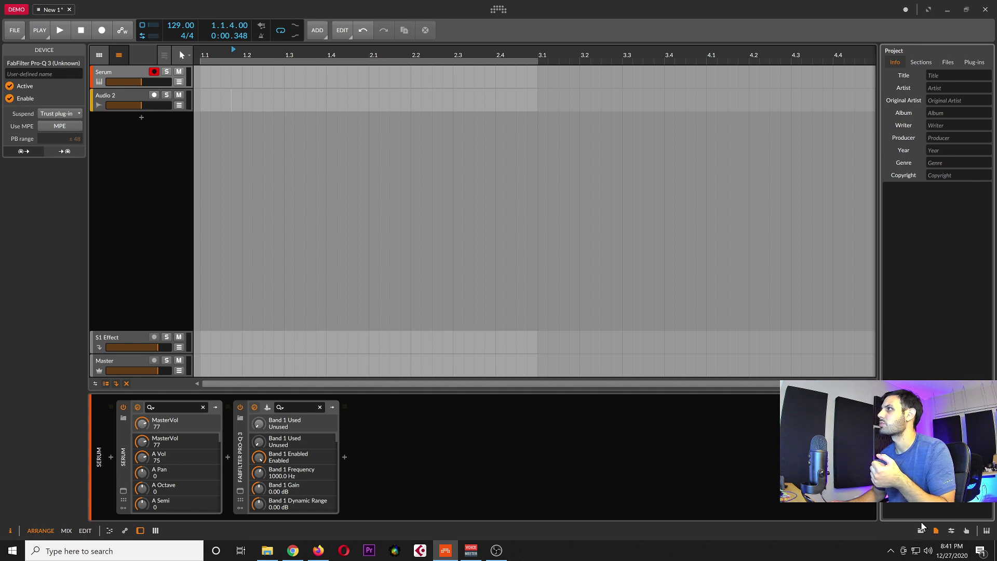
left_click(952, 531)
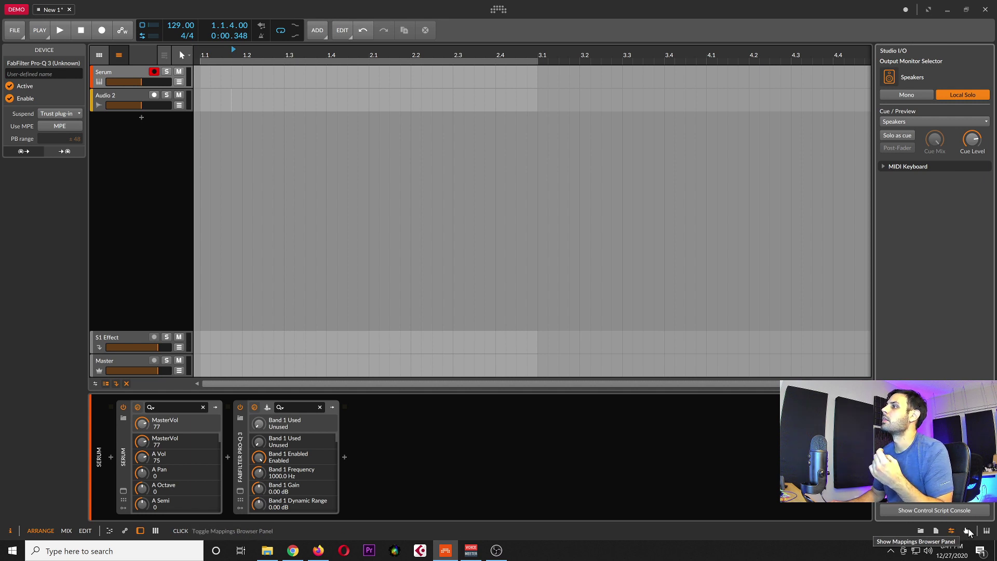
left_click(967, 531)
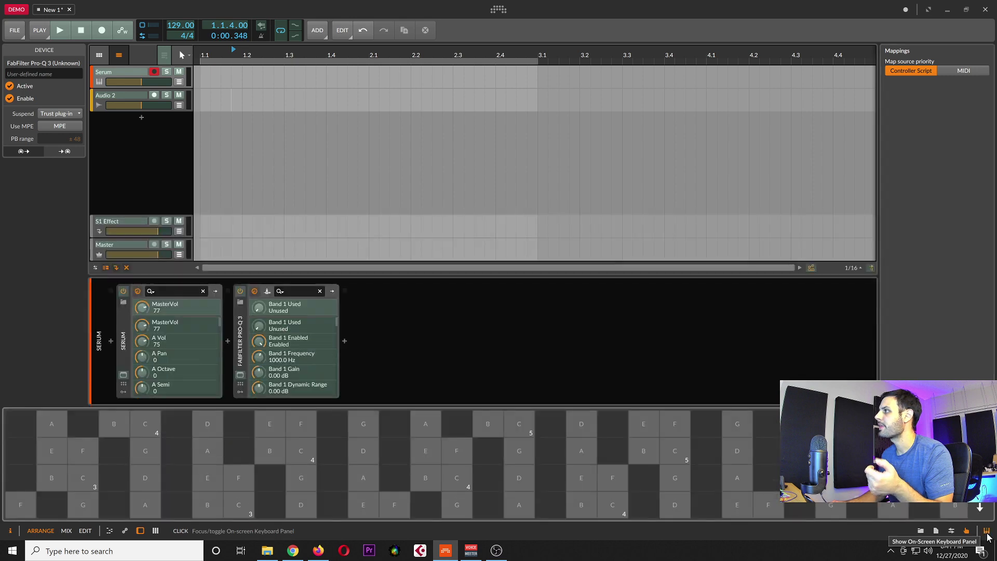
Step: Show the on-screen keyboard, shift it up one octave, then hide it and bring back the browser panel
left_click(987, 531)
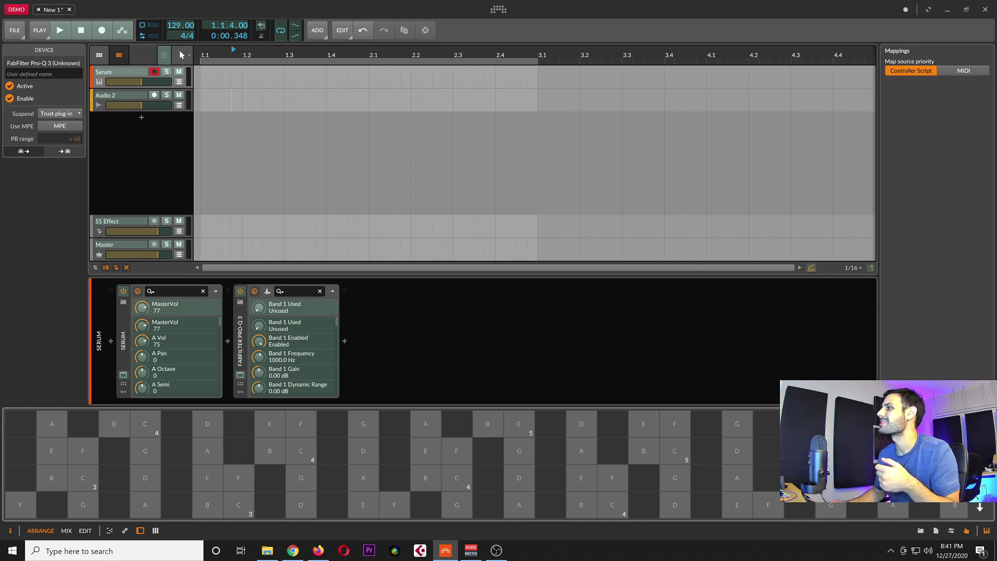
scroll(984, 504, "up", 1)
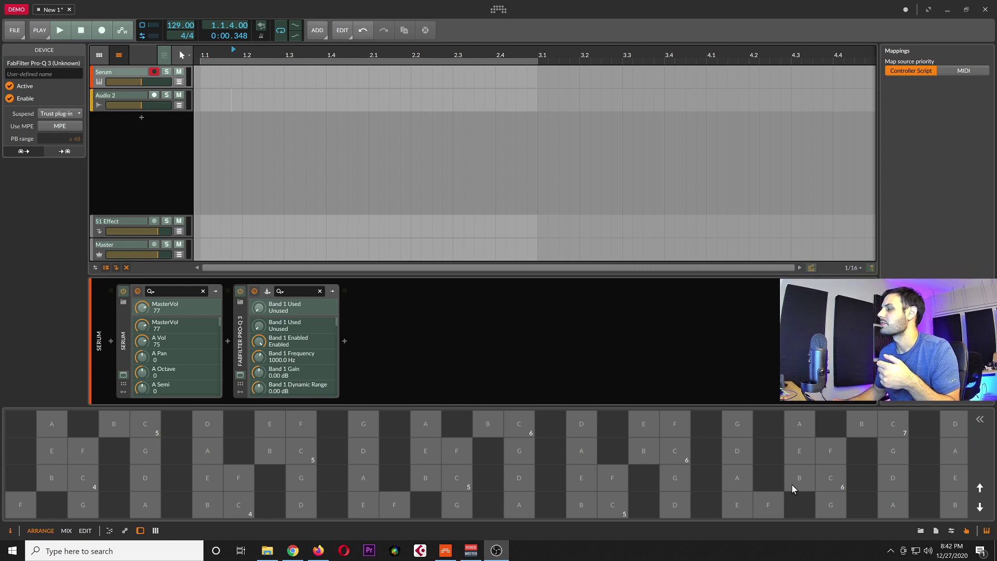
left_click(987, 531)
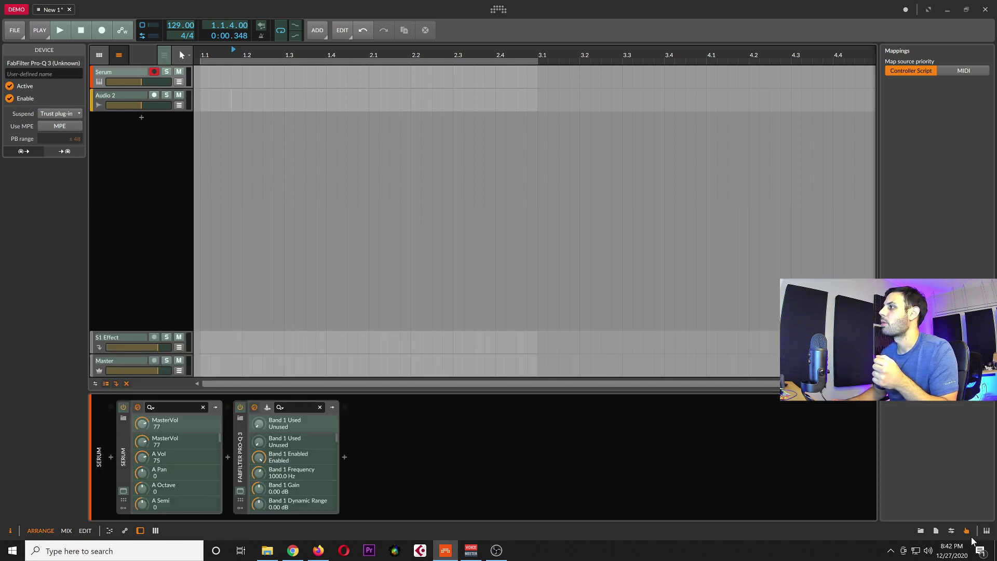
left_click(921, 531)
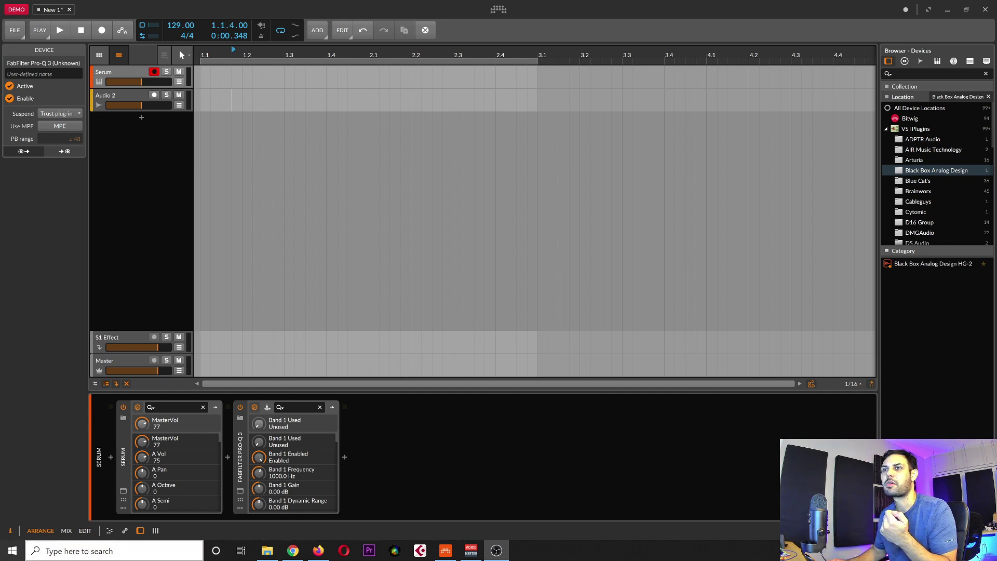
Step: Show the mixer below the arranger and add a new instrument track loaded with Serum_x64, closing its plug-in window
left_click(154, 533)
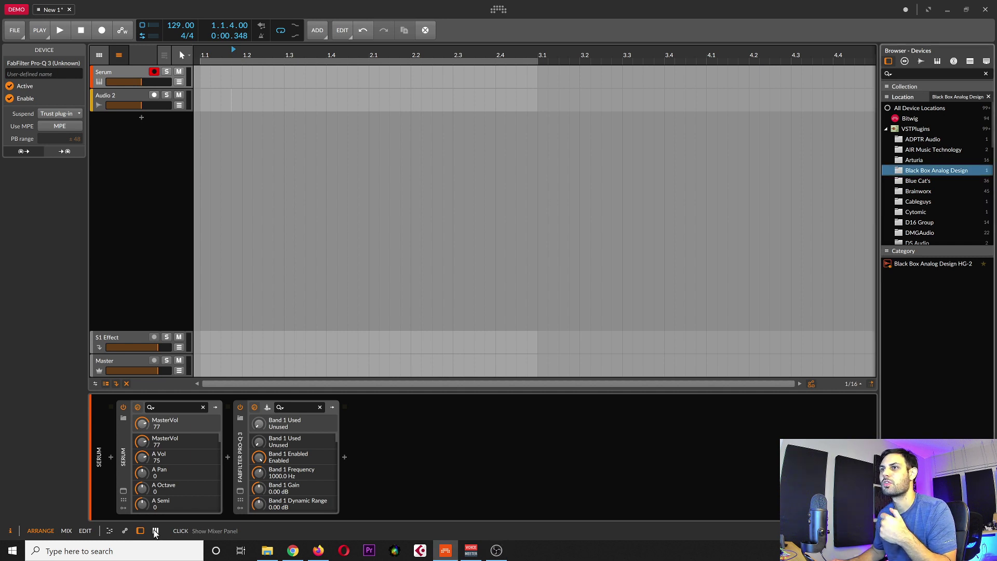
left_click(155, 531)
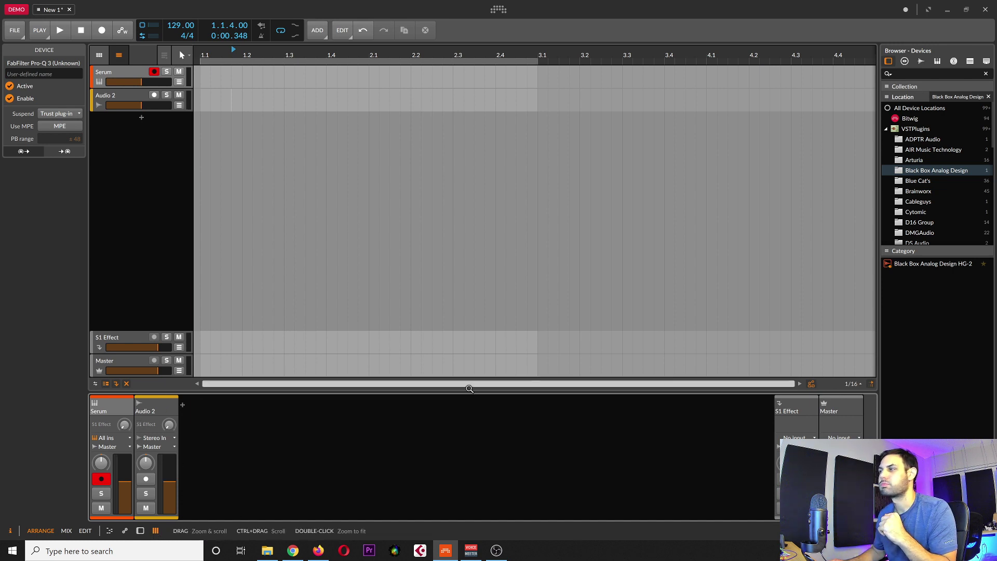
double_click(141, 118)
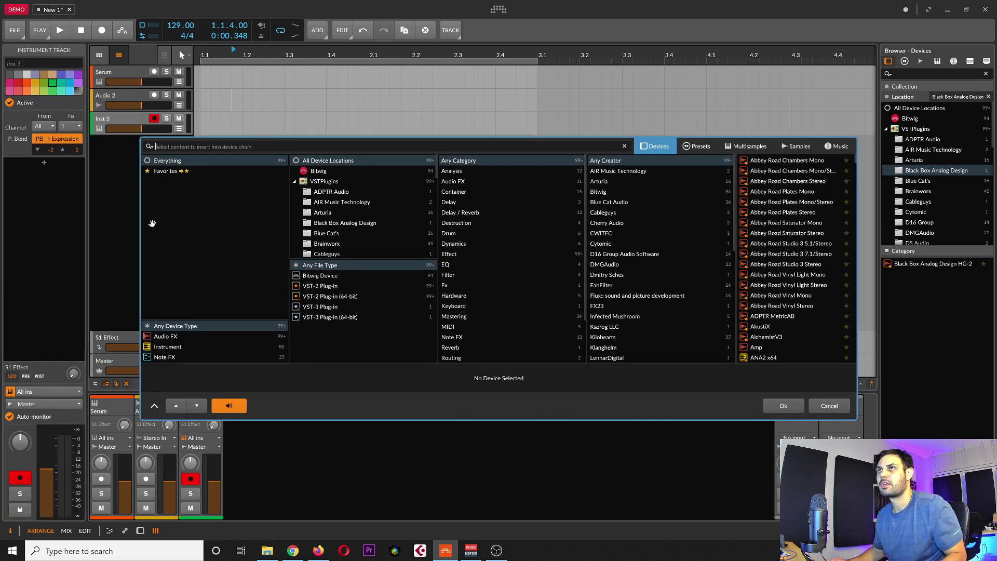
type("serum")
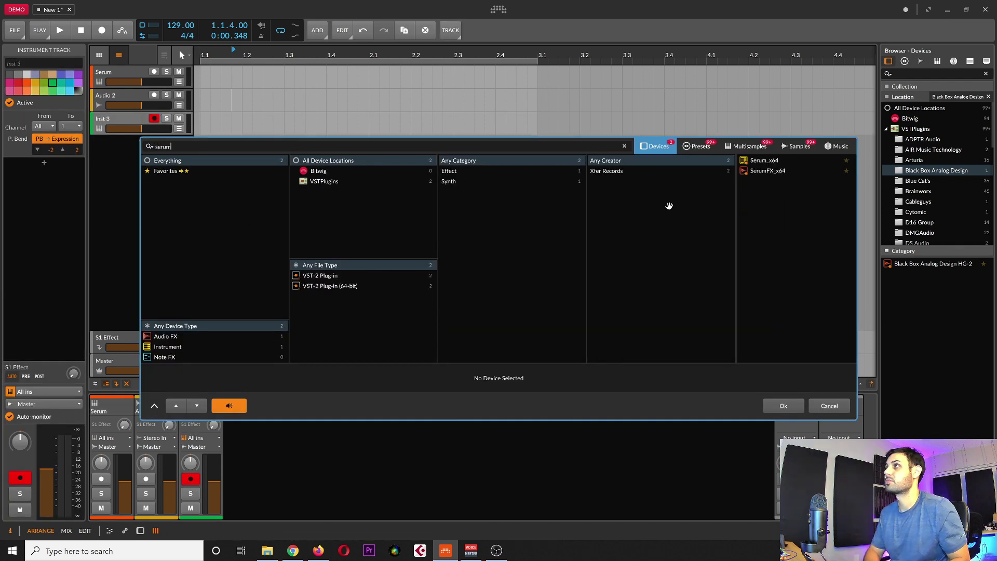
double_click(761, 160)
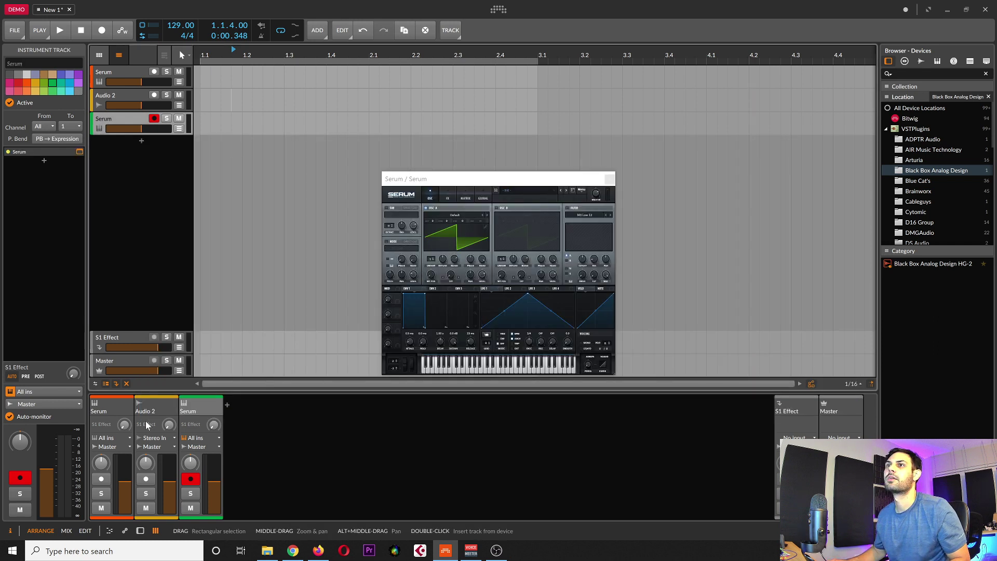
left_click(610, 179)
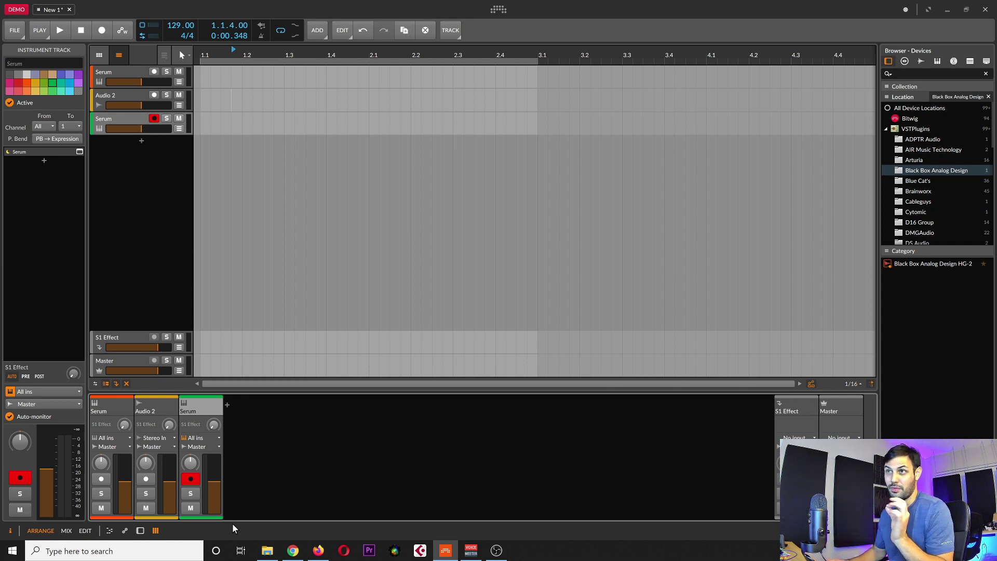
Step: Enlarge the mixer to reveal each track's device list, then switch back to the device panel
left_click_drag(283, 393, 299, 337)
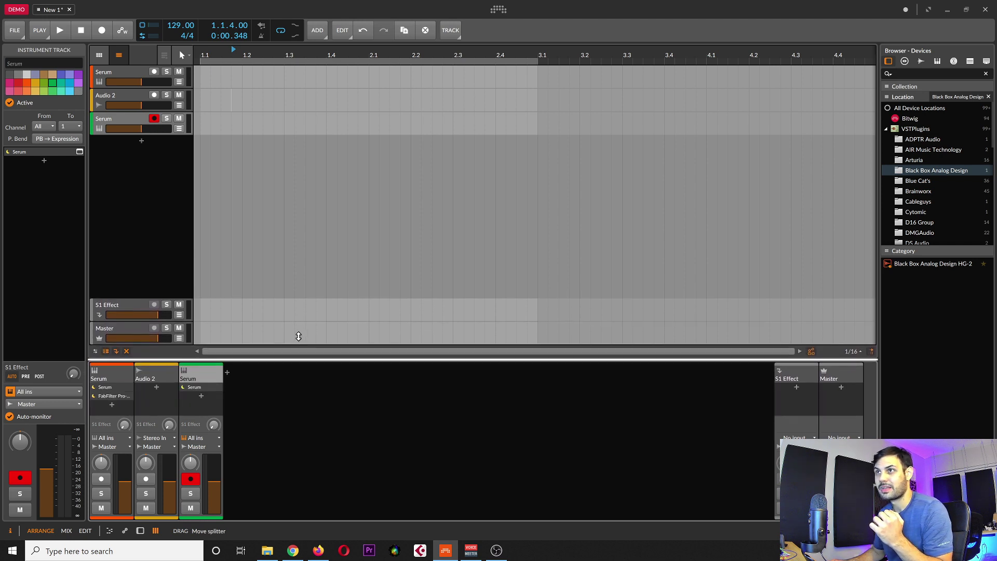
left_click_drag(300, 274, 327, 270)
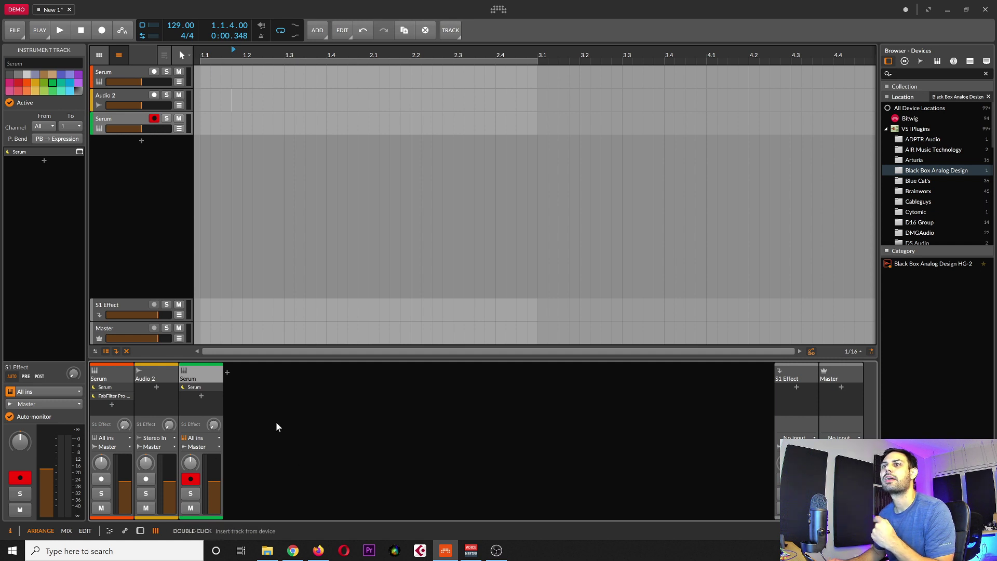
left_click(141, 531)
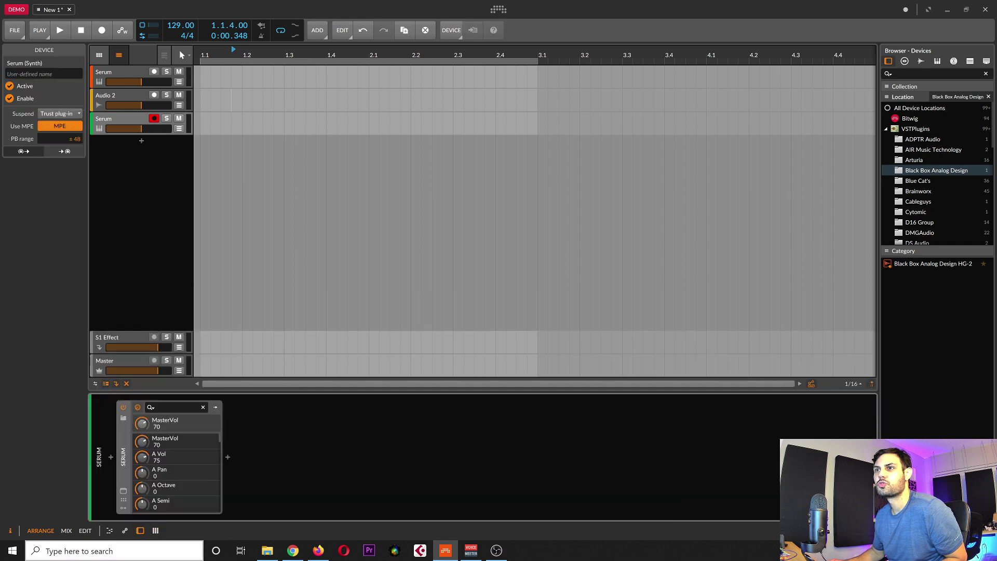
Step: Open the automation editor for the first Serum track and draw four MasterVol points, the last about 94.2% at 2.3.3.00
left_click(123, 70)
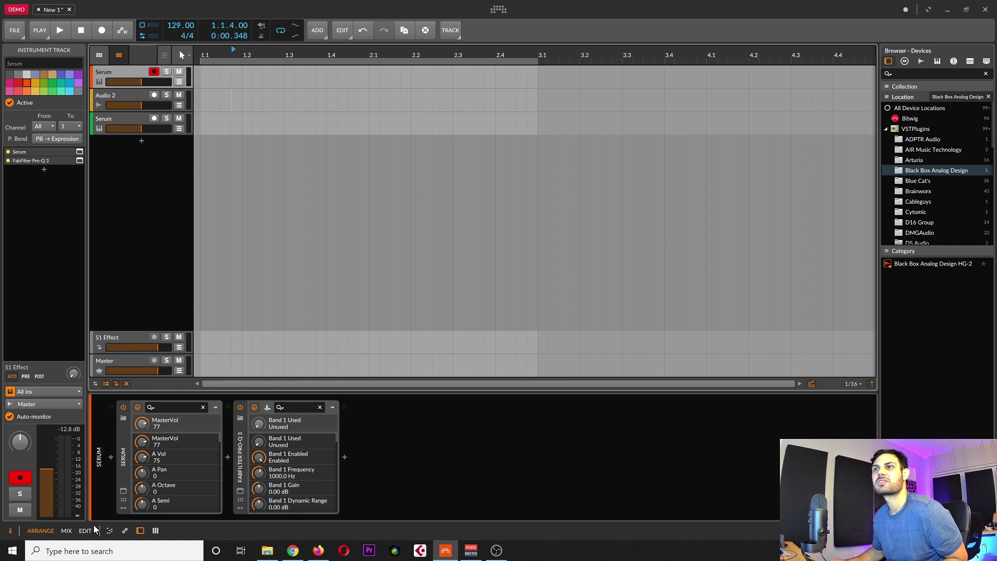
left_click(125, 530)
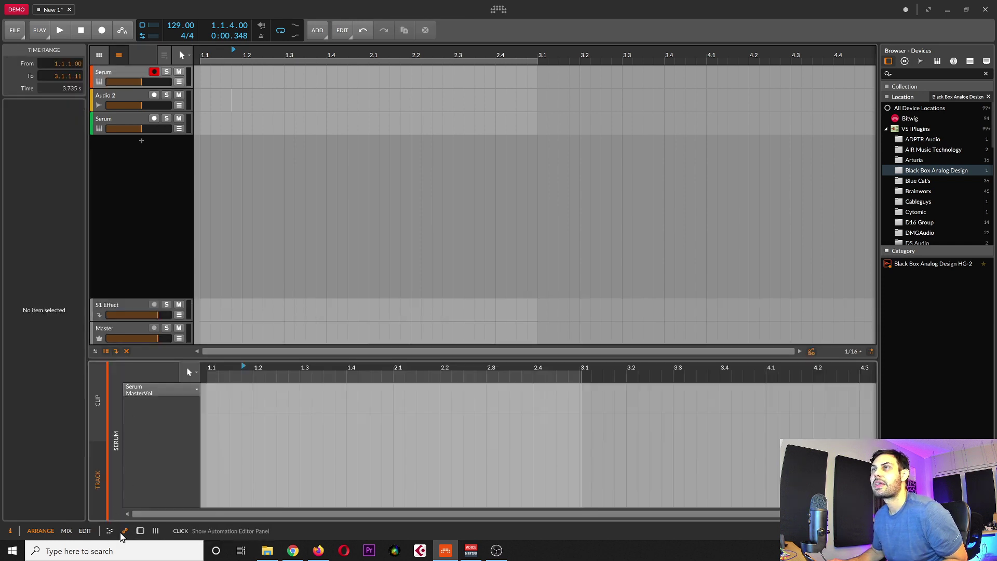
double_click(207, 434)
double_click(256, 439)
left_click_drag(256, 438, 277, 418)
double_click(370, 419)
left_click_drag(370, 419, 381, 455)
double_click(486, 454)
left_click_drag(485, 454, 510, 392)
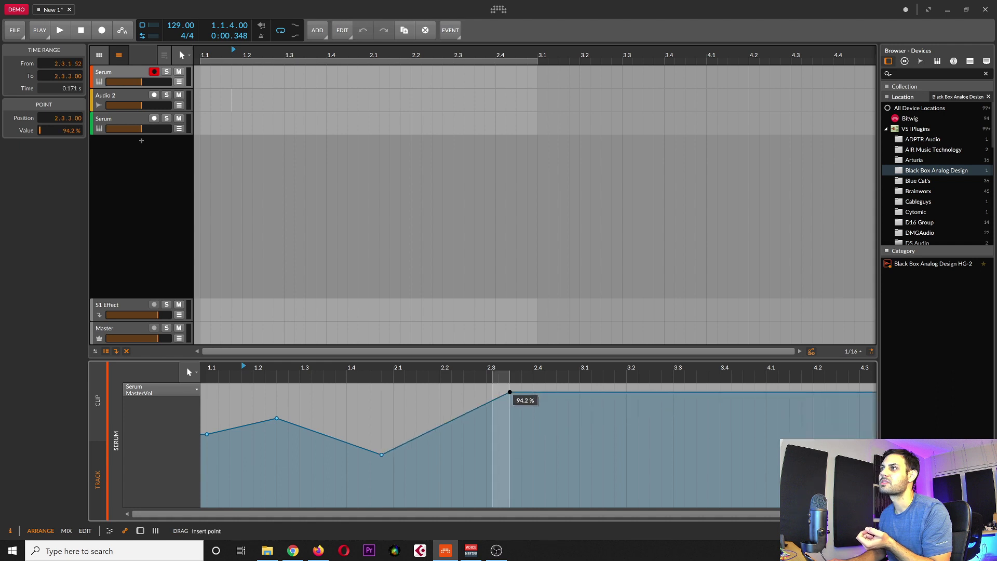
Step: Extend the MasterVol curve with seven zigzag points, from about 43.3% at 2.4.4.00 to about 35.5% at 4.2.1.00
left_click(569, 395)
left_click(569, 398)
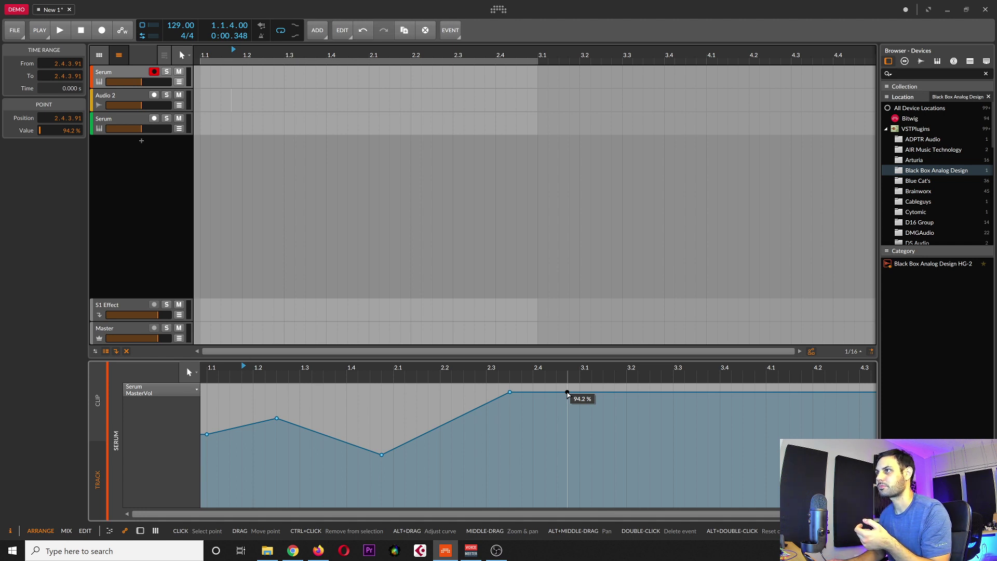
left_click_drag(568, 395, 570, 455)
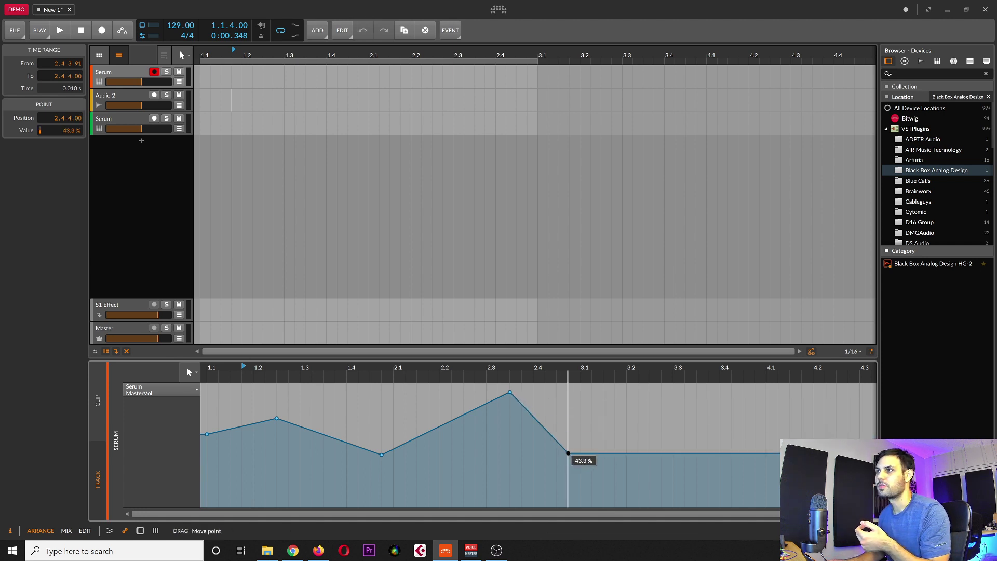
left_click(645, 454)
left_click_drag(685, 454, 650, 407)
left_click(779, 417)
left_click(743, 463)
left_click(825, 413)
left_click(813, 464)
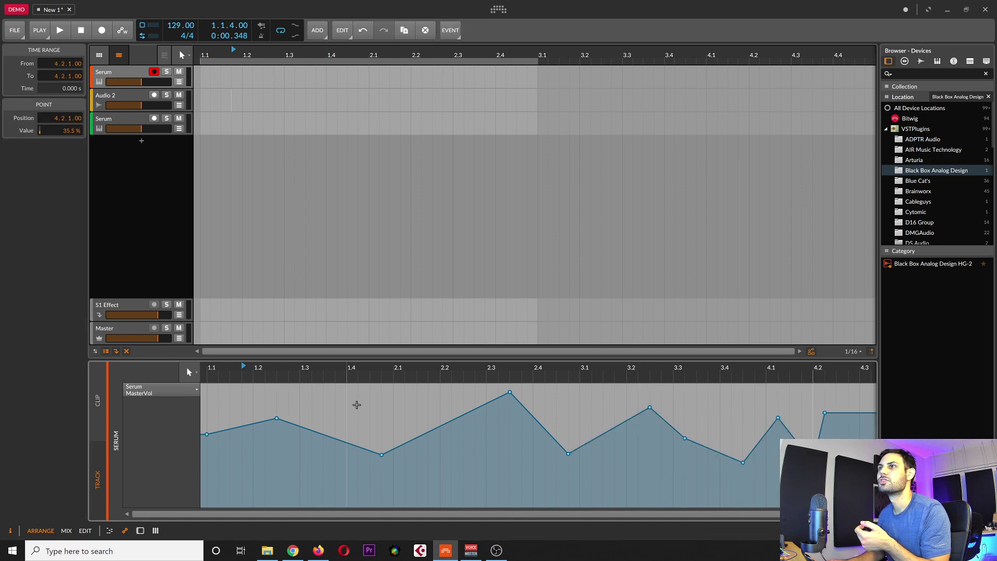
Step: Insert four more points into the earlier part of the MasterVol curve, ending with about 90.0% at 3.1.3.00
double_click(315, 406)
double_click(428, 396)
double_click(498, 449)
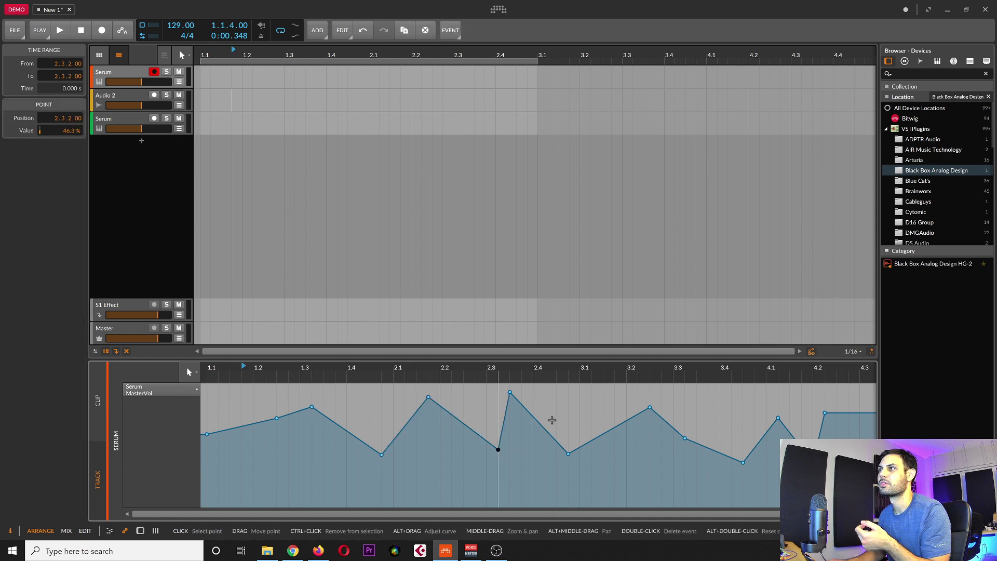
double_click(603, 398)
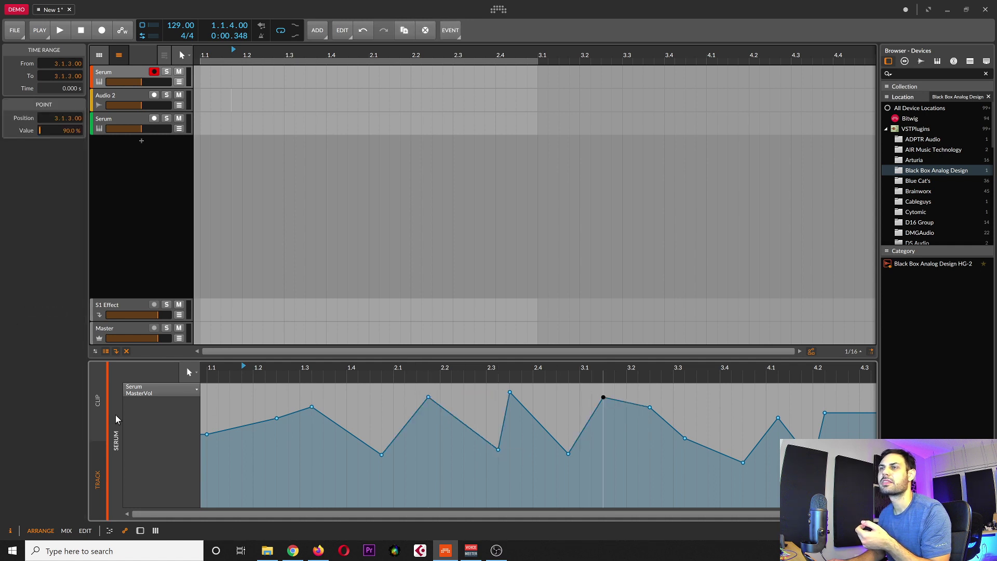
Step: Look over the Serum parameters available for automation in the lane's parameter list
left_click(169, 389)
mouse_move(155, 422)
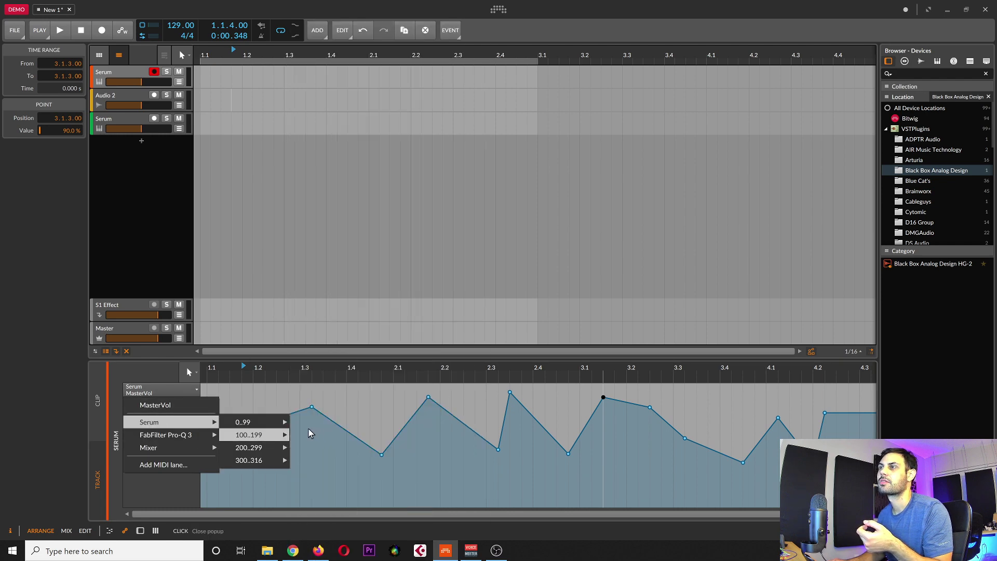
mouse_move(265, 461)
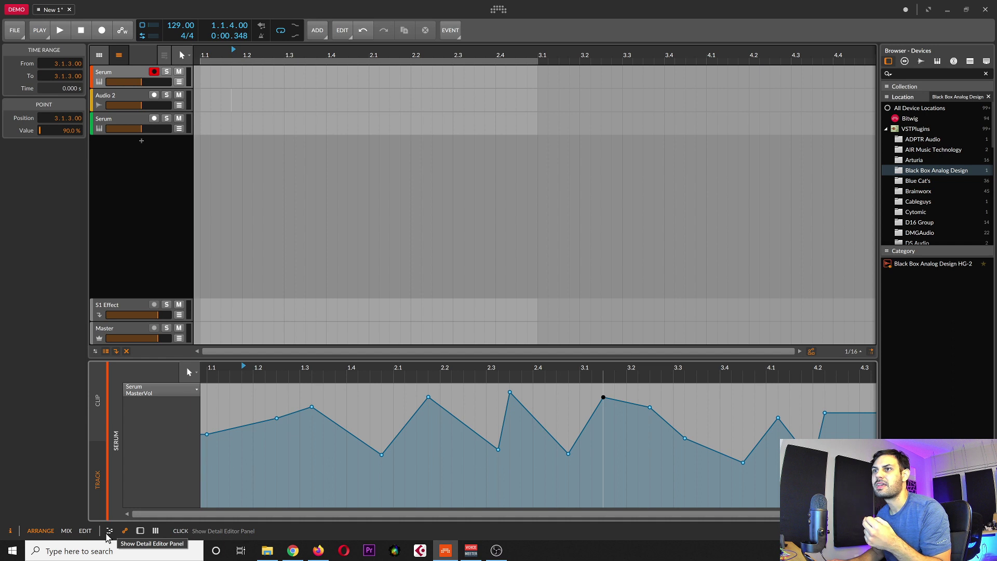
Step: Open the note editor for the Serum track and draw sixteenth notes C1, D1, E1, D#1 and B0 in bar 1
left_click(110, 531)
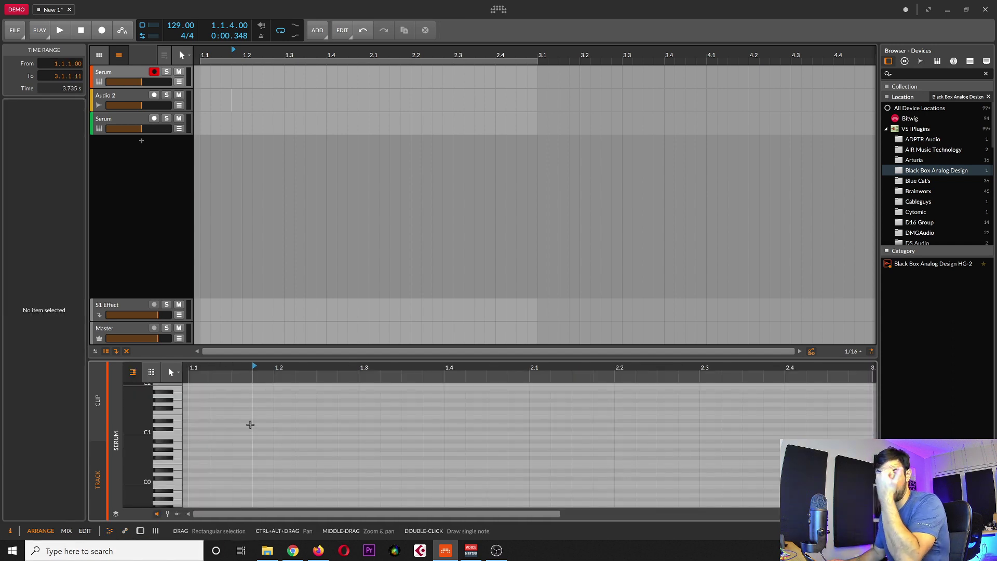
scroll(239, 447, "up", 5)
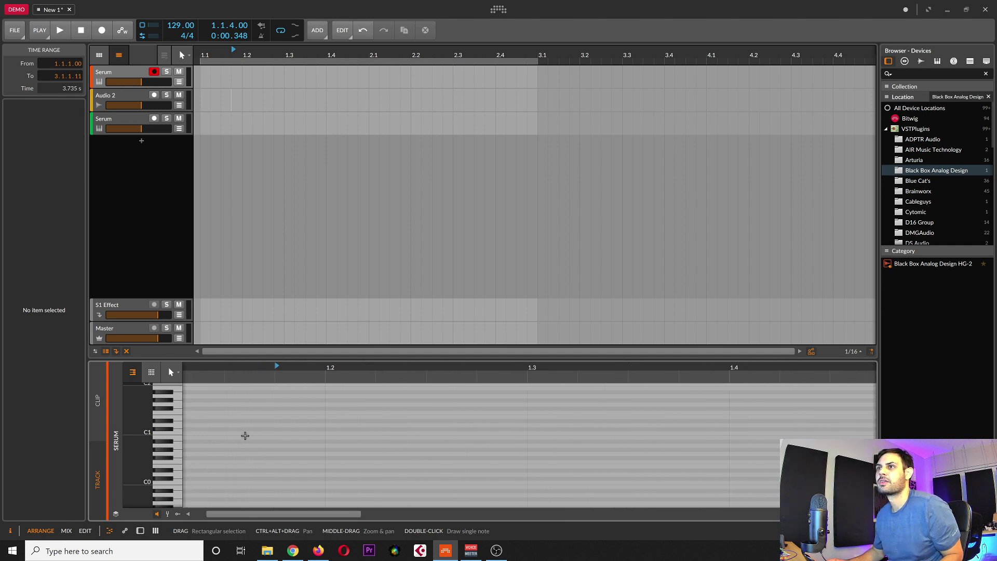
scroll(281, 444, "up", 1)
scroll(315, 455, "down", 2)
scroll(314, 457, "left", 2)
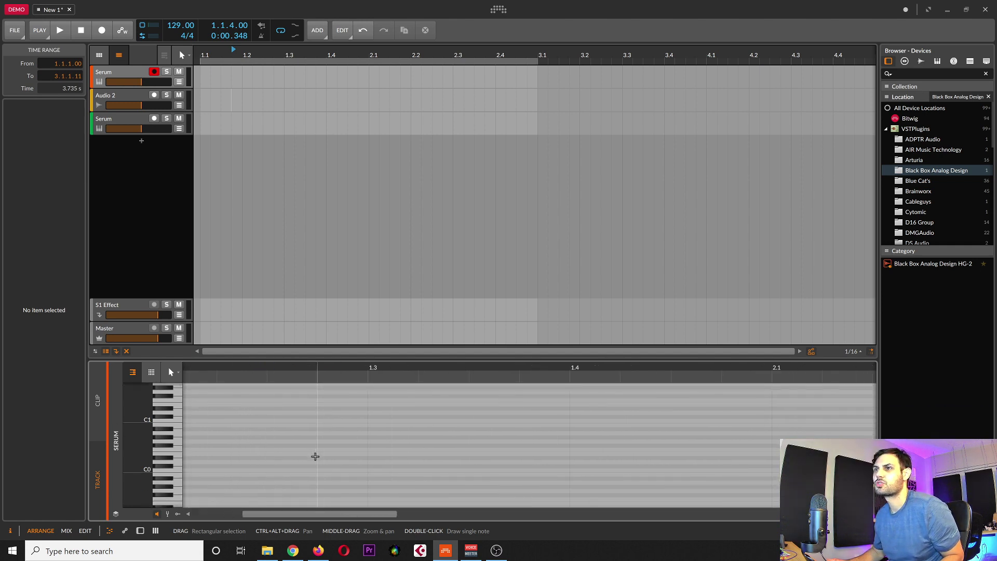
scroll(307, 457, "left", 1)
double_click(221, 459)
double_click(311, 421)
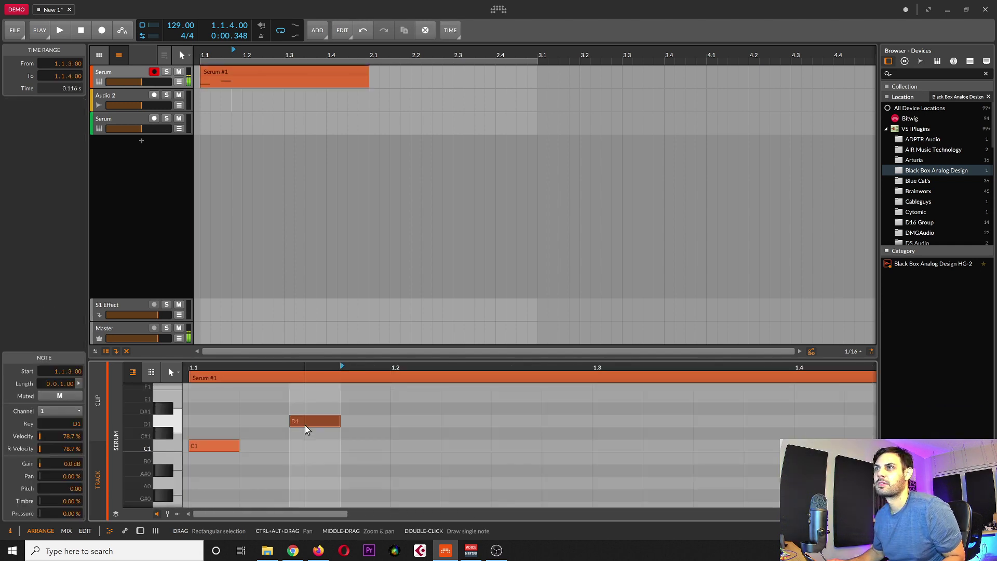
double_click(364, 397)
double_click(425, 410)
double_click(464, 459)
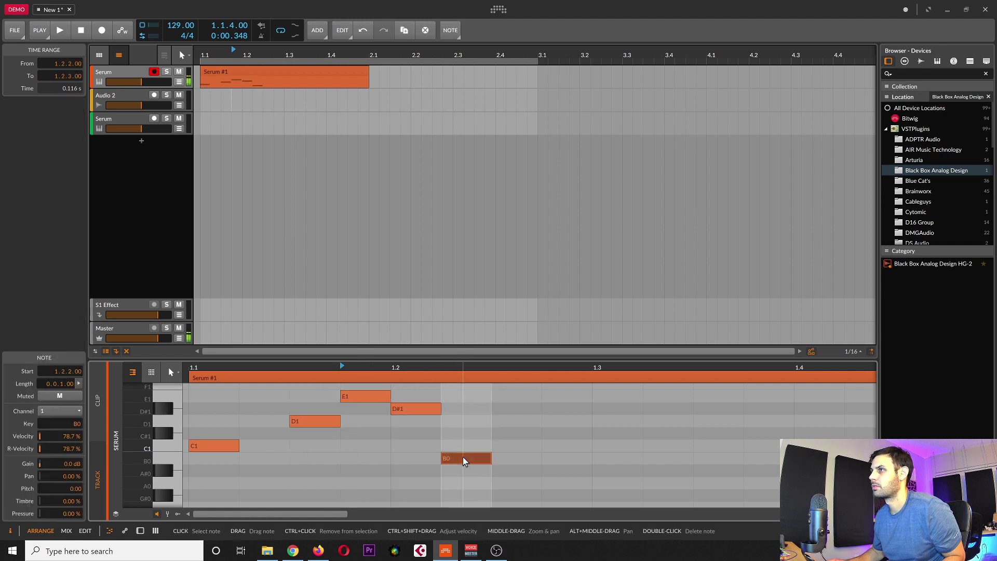
double_click(516, 433)
key("Delete")
key("ctrl+a")
left_click(249, 446)
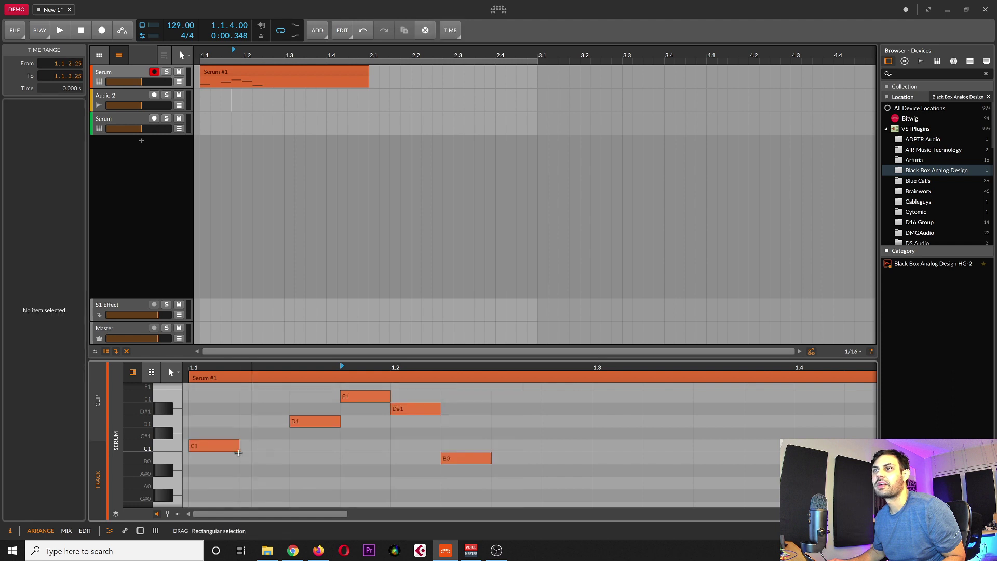
Step: Examine the C1 note's properties, the drum-style note view and the list of editing tools, ending in the piano roll
left_click(223, 448)
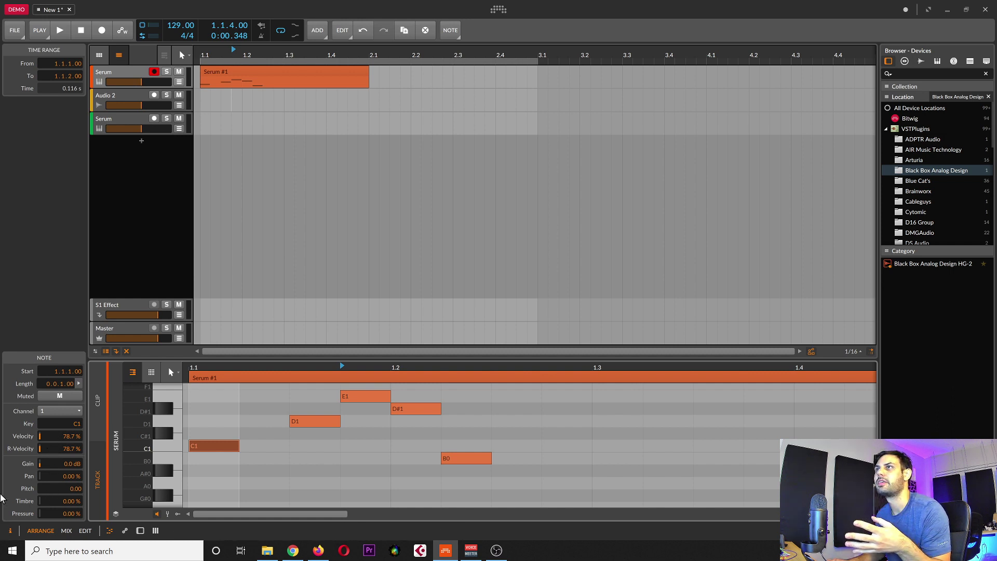
left_click(151, 373)
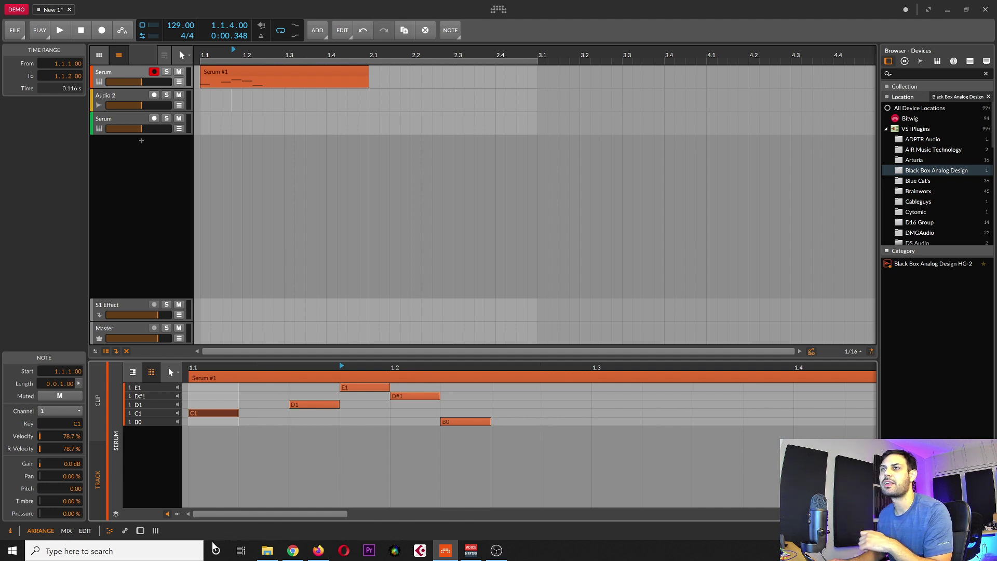
left_click(172, 374)
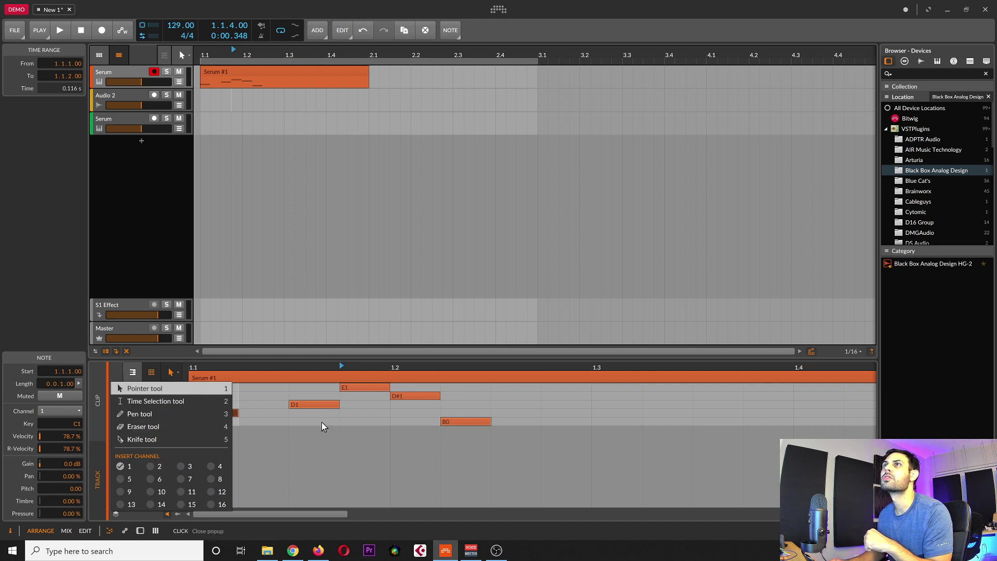
left_click(347, 461)
left_click(172, 373)
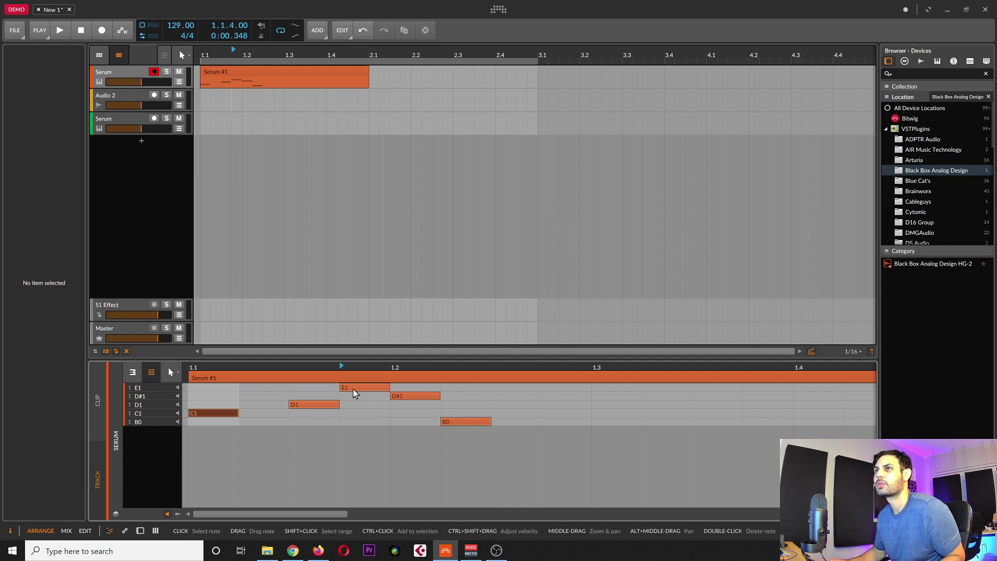
left_click(132, 372)
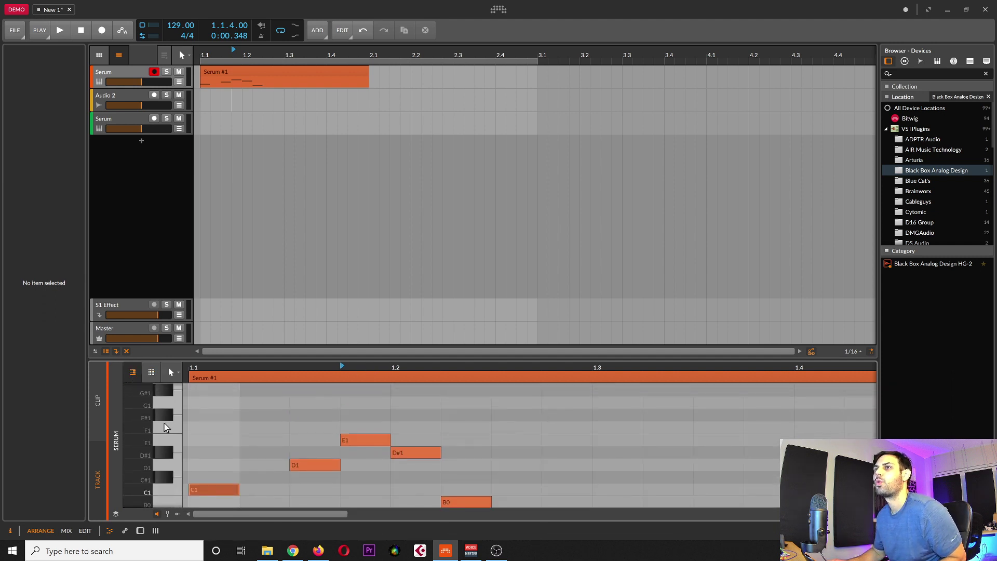
Step: Set the note editor to show individual clips and select the Serum #1 clip in the arranger
left_click_drag(156, 459, 128, 432)
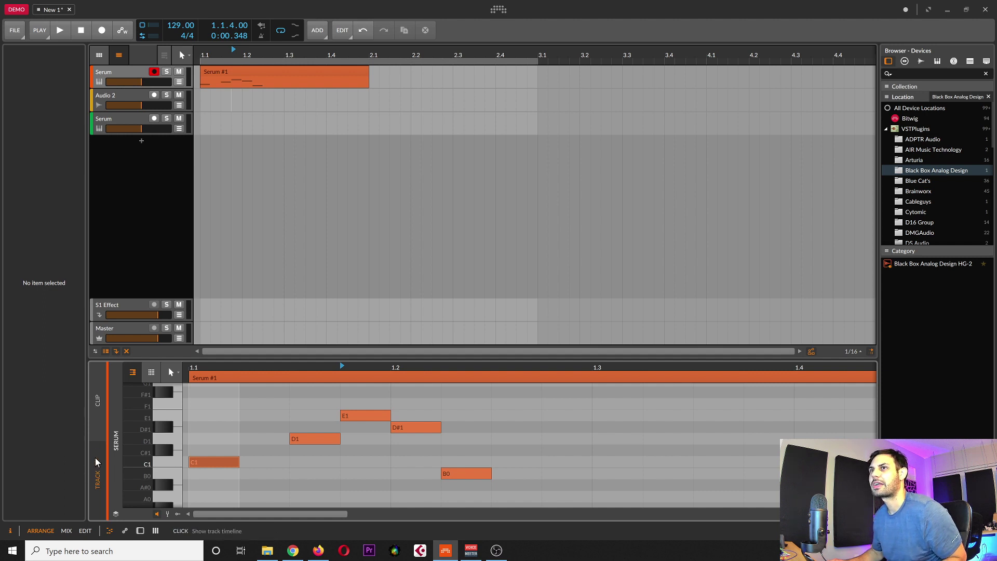
left_click(101, 411)
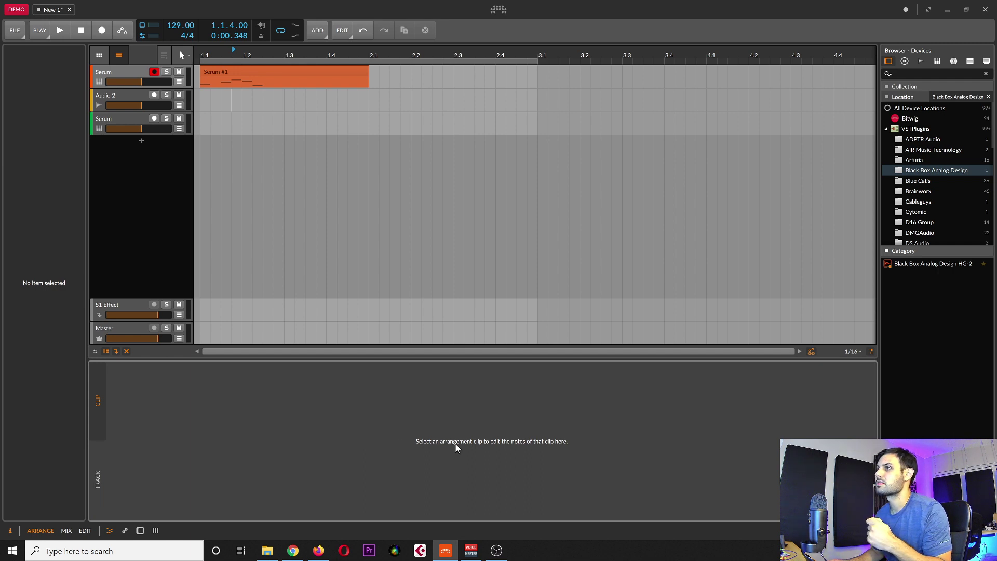
left_click(318, 77)
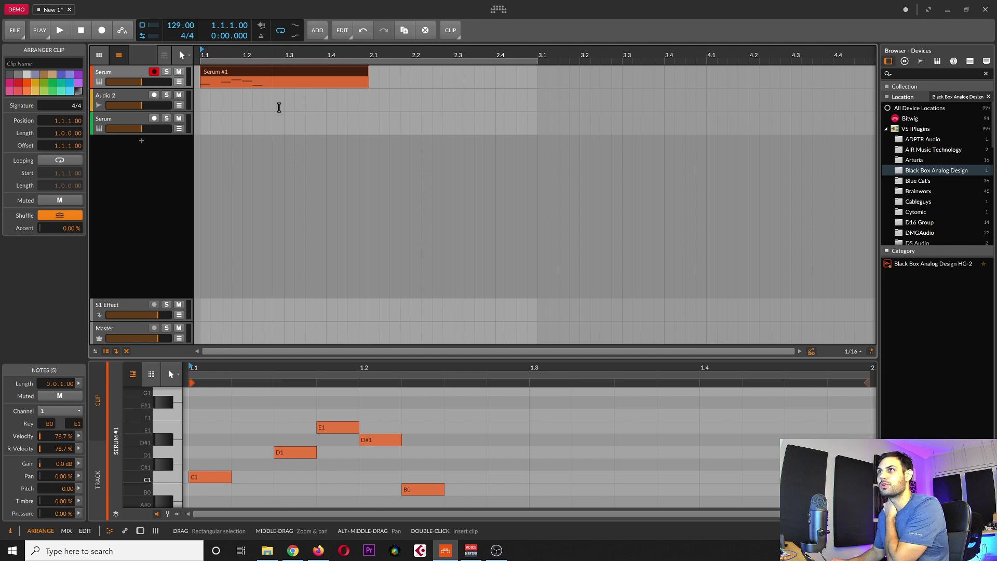
Step: Move the Serum #1 clip to 2.1.1.00 to check its notes in clip view, then move it back to 1.1.1.00
left_click_drag(299, 72, 470, 73)
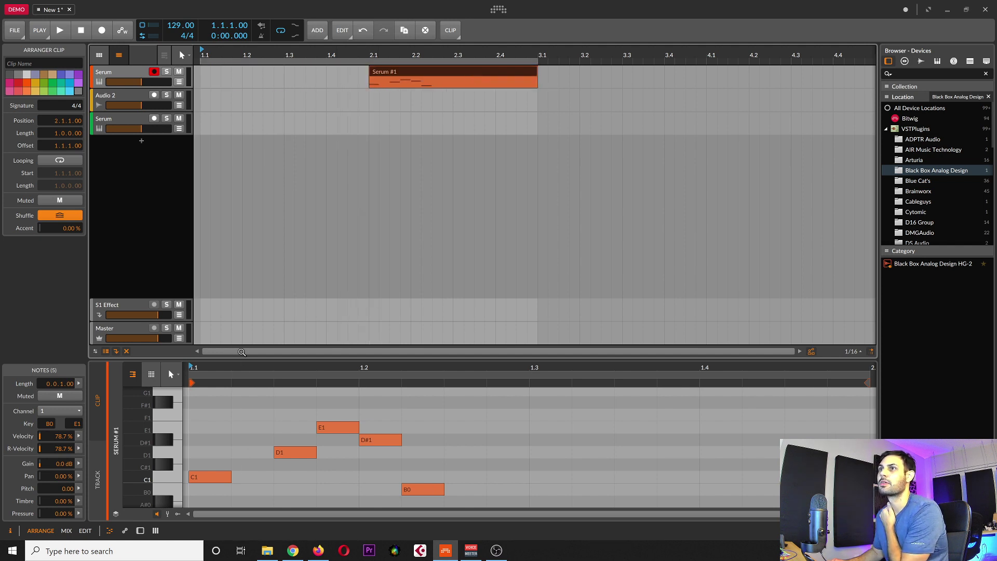
left_click(337, 150)
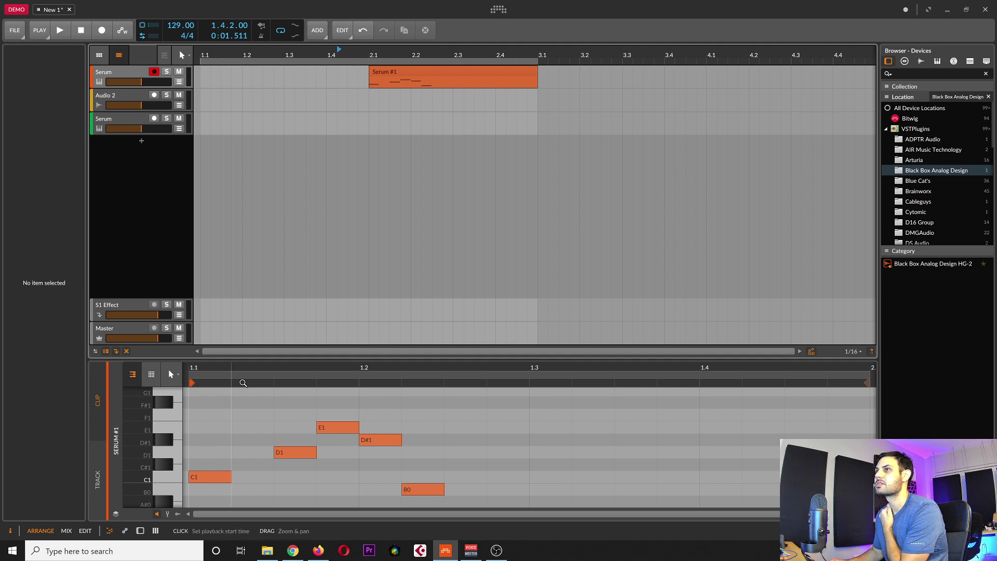
left_click(473, 71)
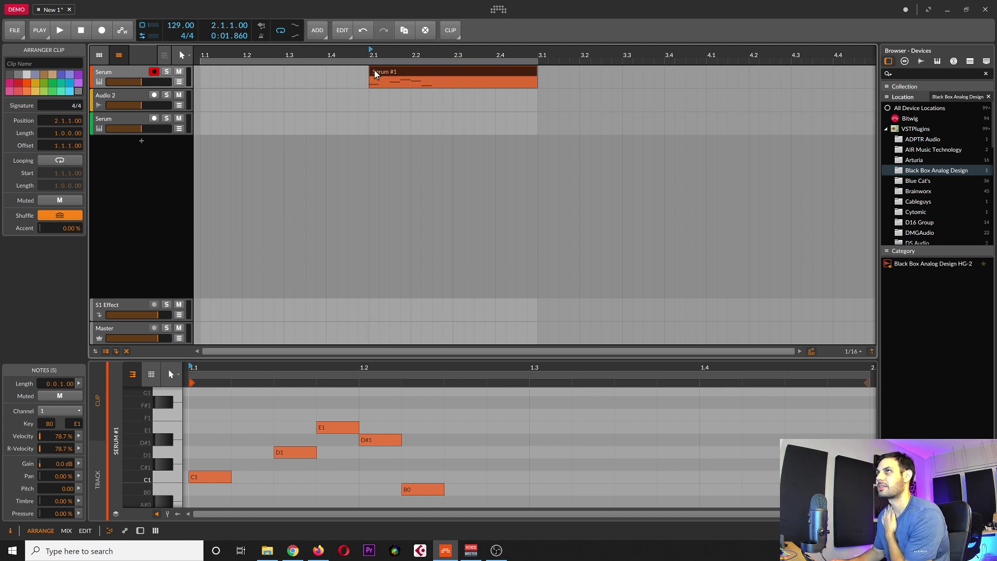
left_click_drag(419, 74, 252, 68)
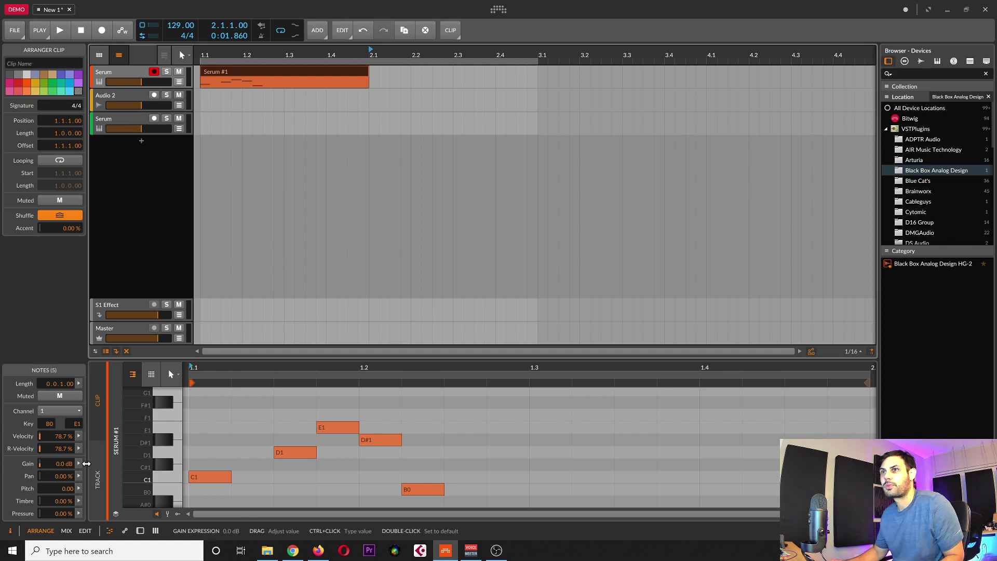
Step: Set the note editor to show the track timeline and move the Serum #1 clip to 2.1.1.00 in the arranger
left_click(99, 469)
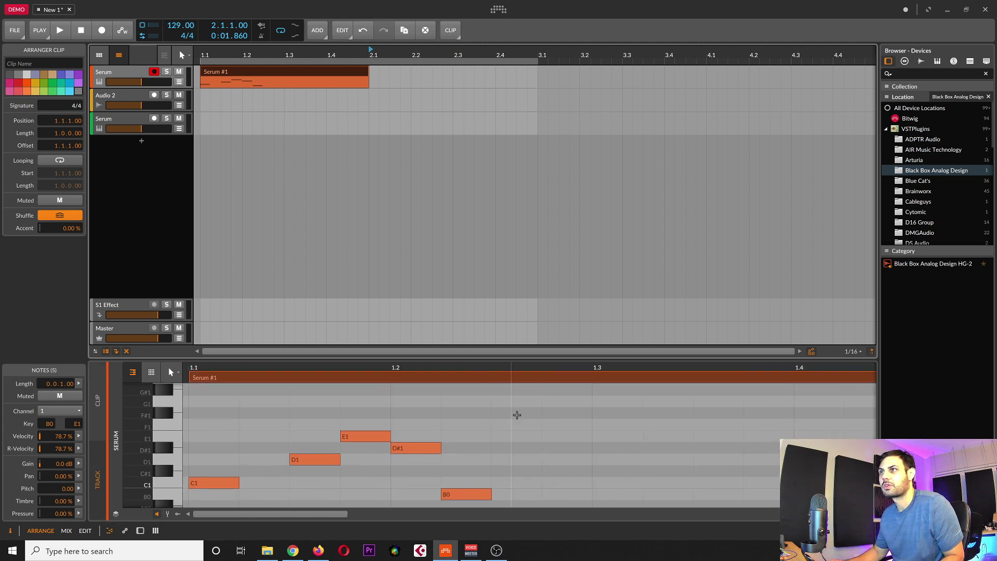
scroll(494, 462, "down", 2)
left_click(519, 380)
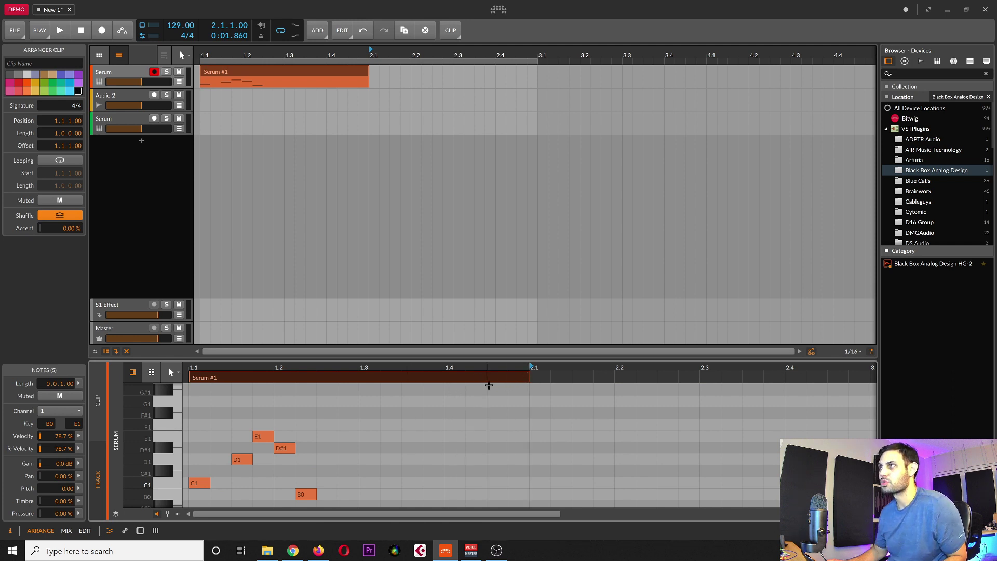
left_click_drag(294, 69, 465, 73)
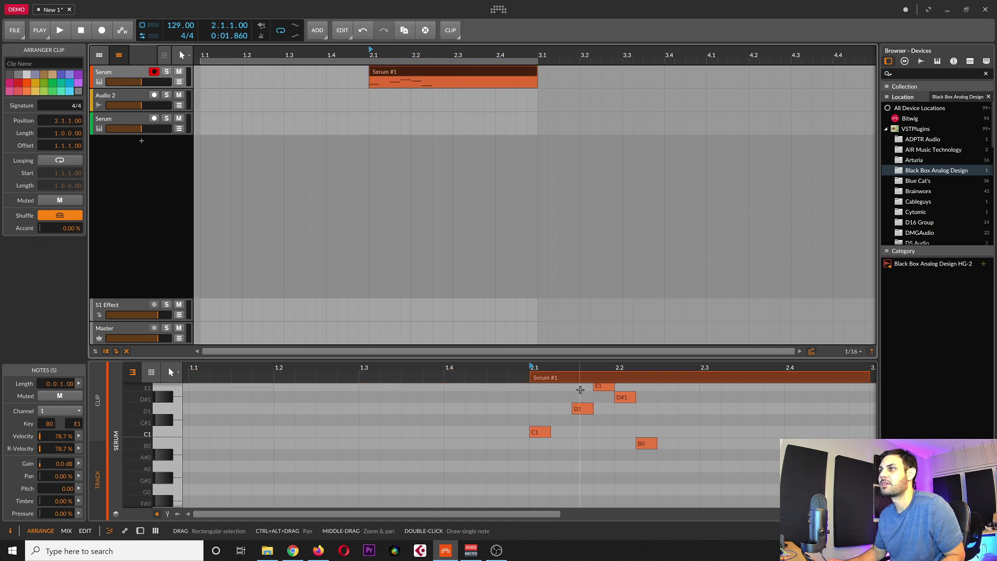
scroll(571, 410, "up", 1)
scroll(571, 440, "right", 5)
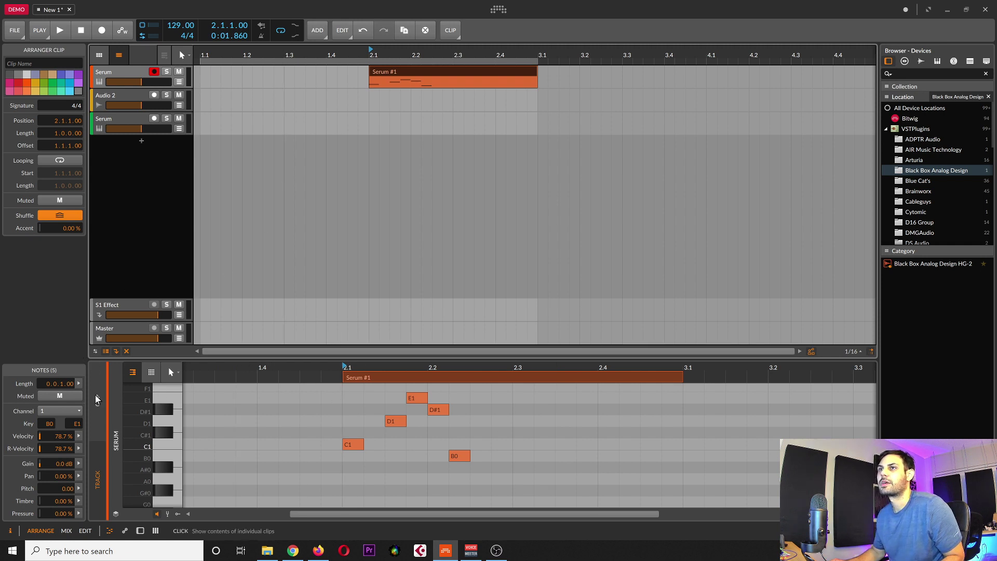
Step: Compare the clip and track note views, then move the Serum #1 clip earlier to about 1.2.4.41 from the note editor
left_click(95, 395)
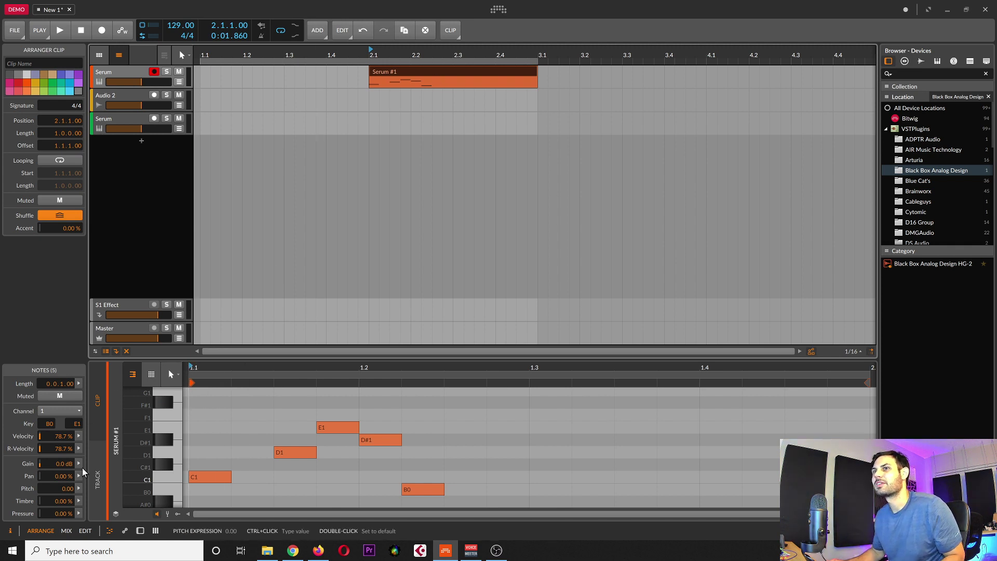
left_click(97, 480)
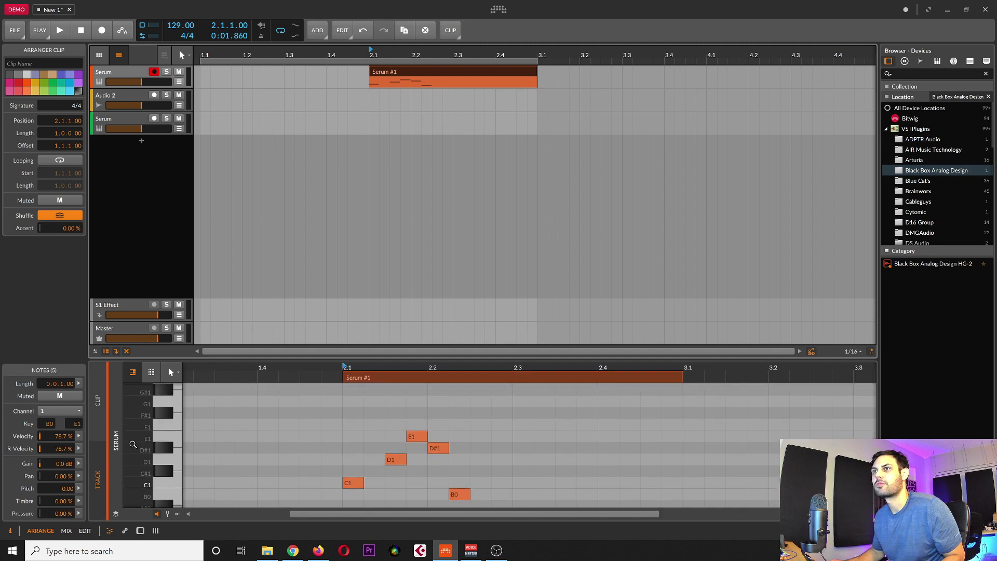
left_click_drag(366, 378, 188, 383)
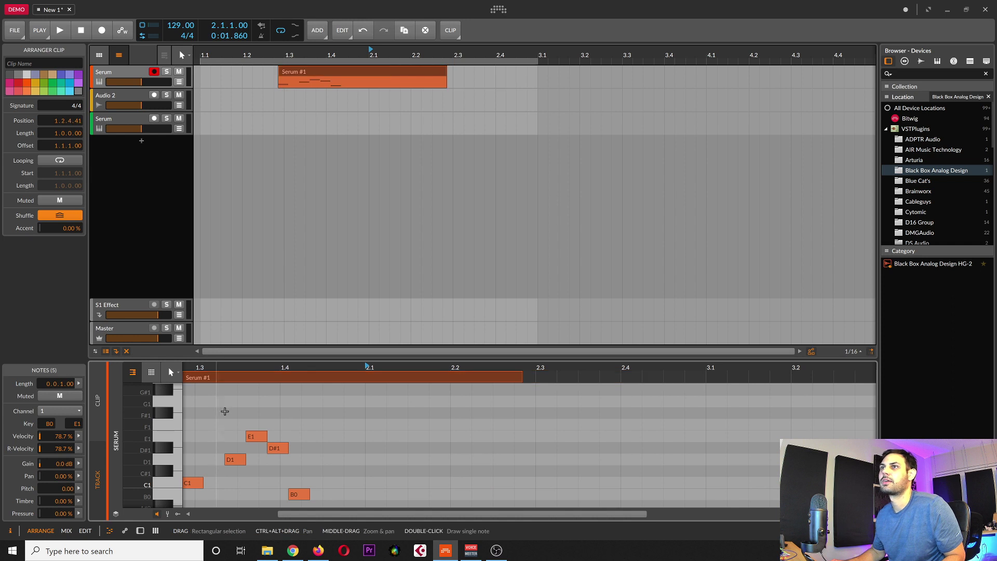
Step: Move the Serum #1 clip back to 1.1.1.00 in the note editor and compare its individual clip and track timeline views
scroll(231, 408, "up", 2)
scroll(239, 415, "down", 2)
scroll(258, 446, "left", 5)
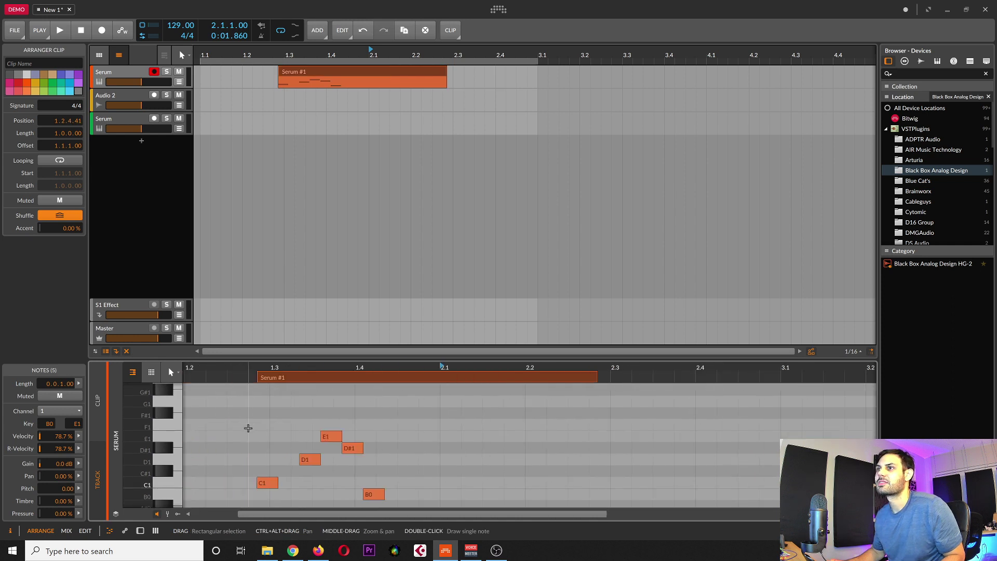
left_click_drag(340, 379, 190, 383)
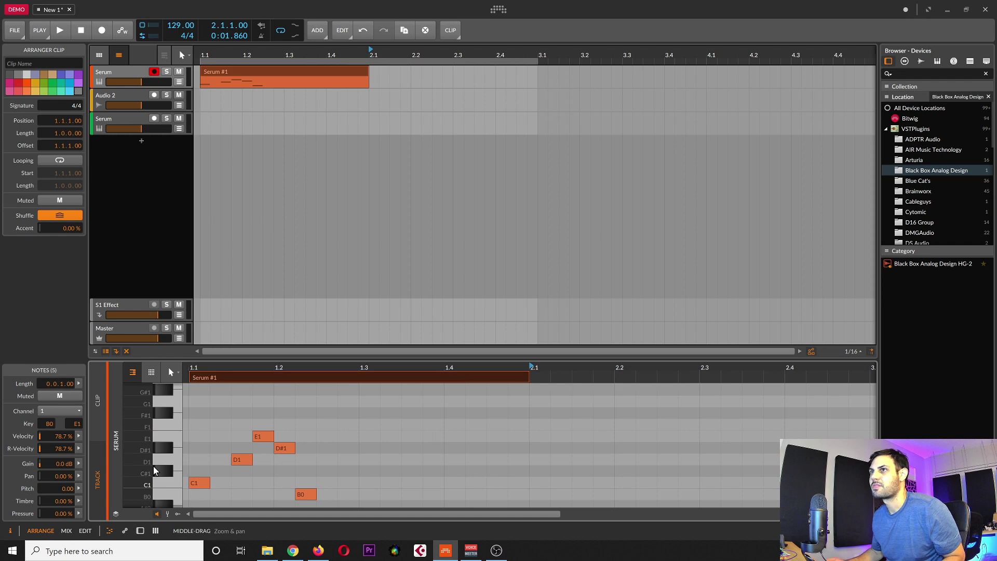
left_click(102, 437)
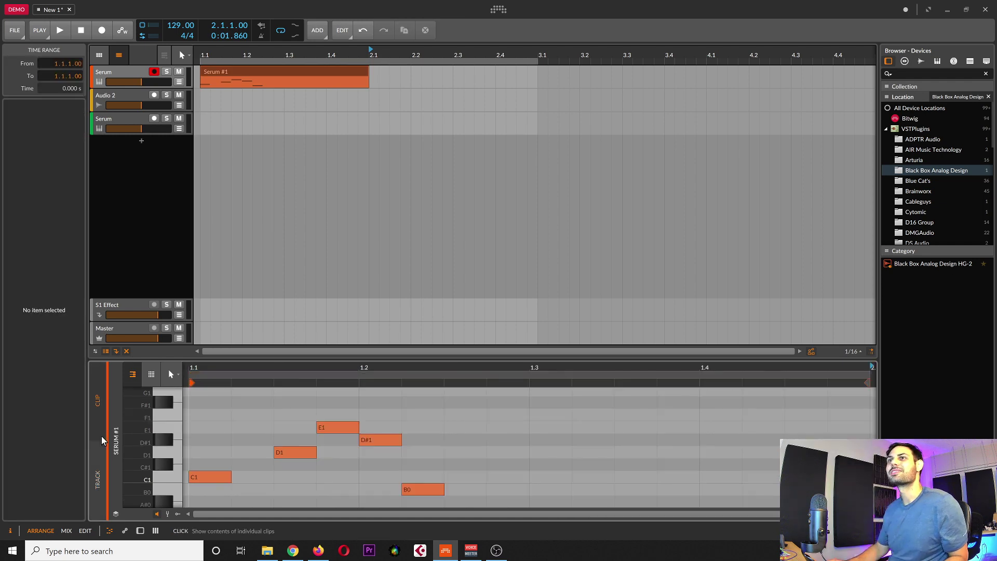
left_click(92, 467)
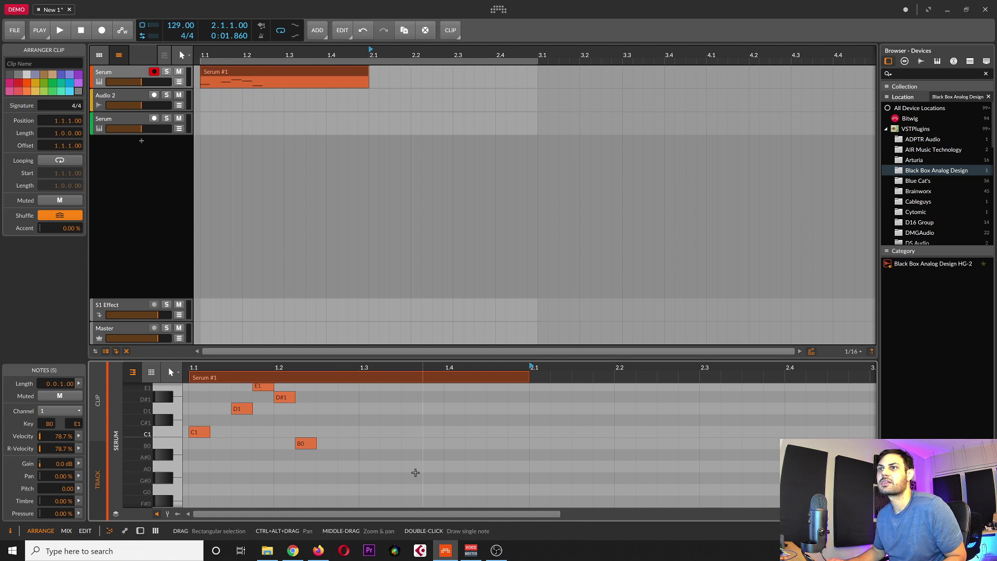
Step: Show the device panel and compare the Mix and Arrange panel layouts, finishing in the Edit layout
left_click(140, 530)
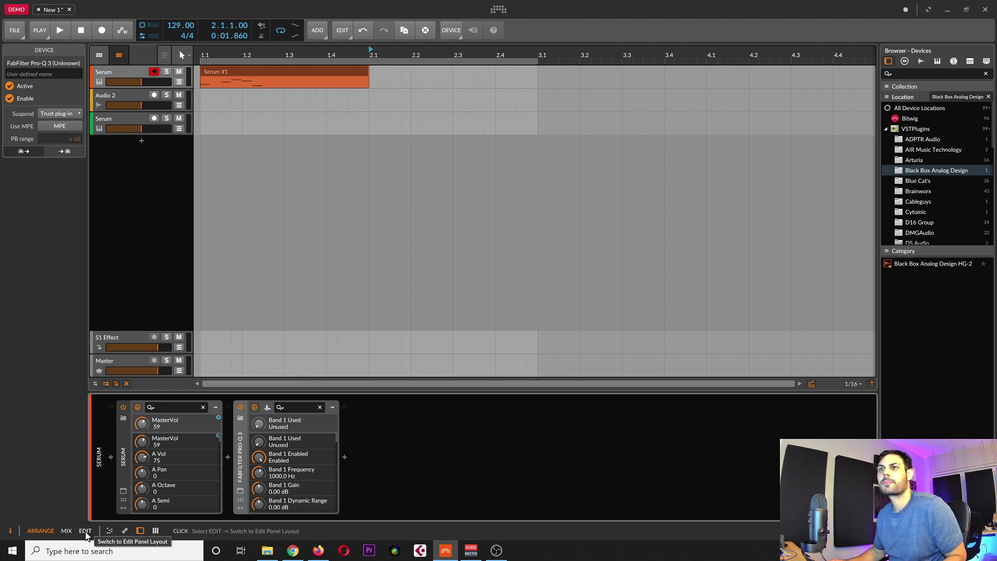
left_click(65, 531)
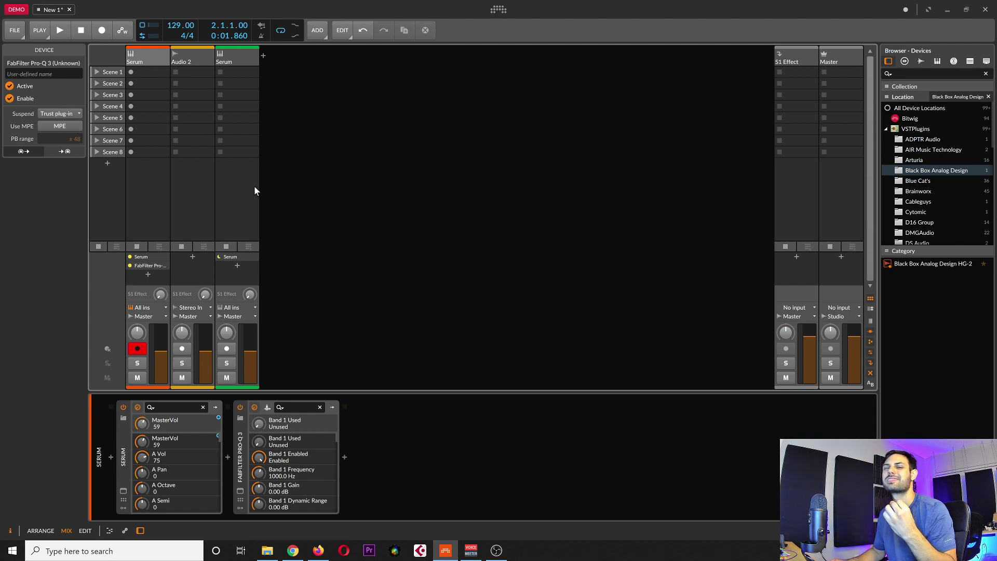
left_click(41, 532)
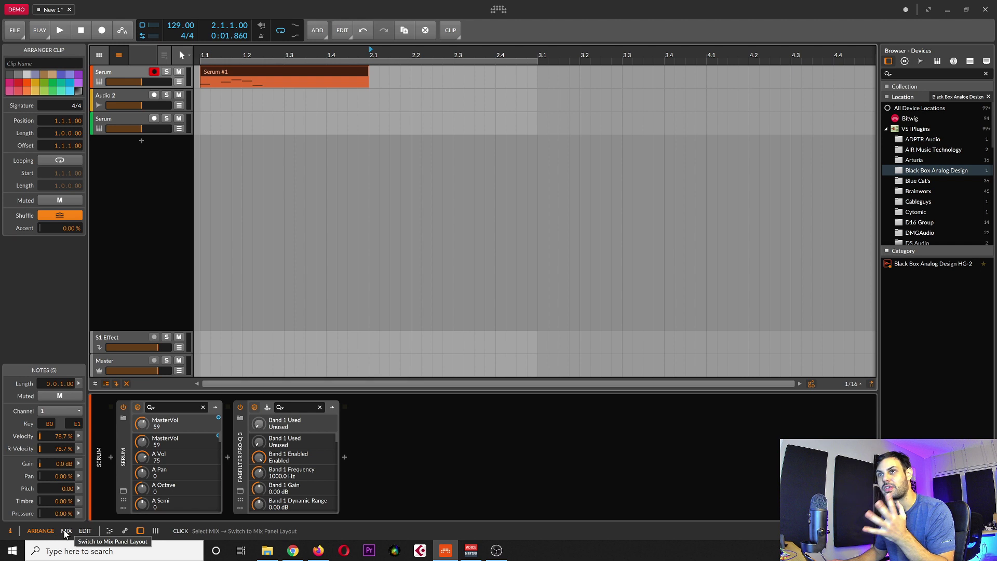
left_click(66, 531)
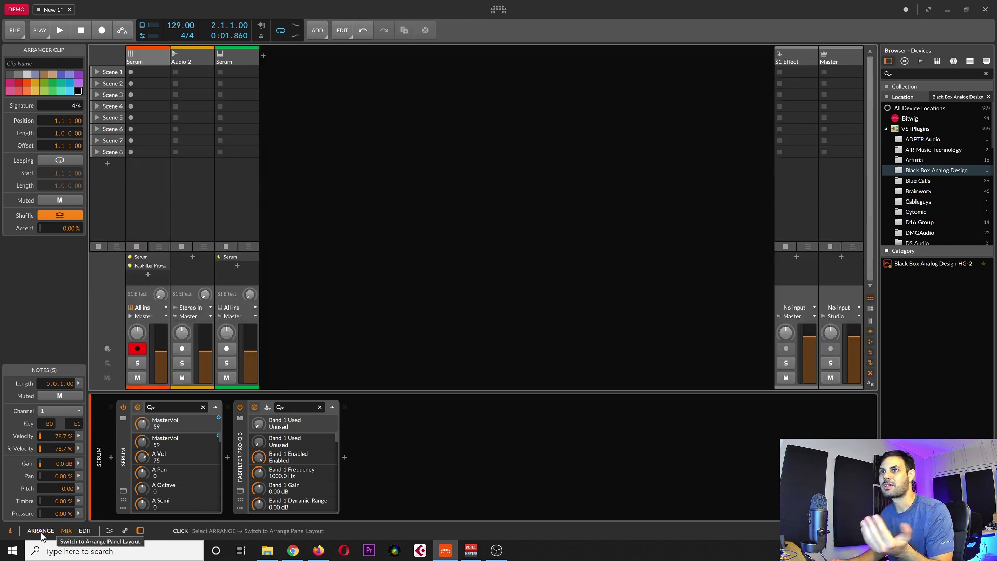
left_click(158, 413)
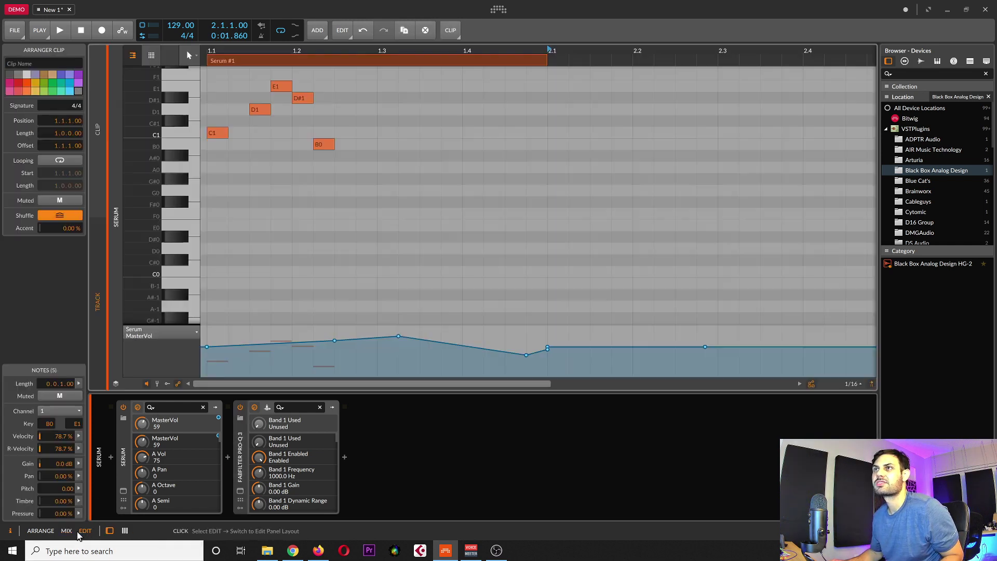
left_click(78, 532)
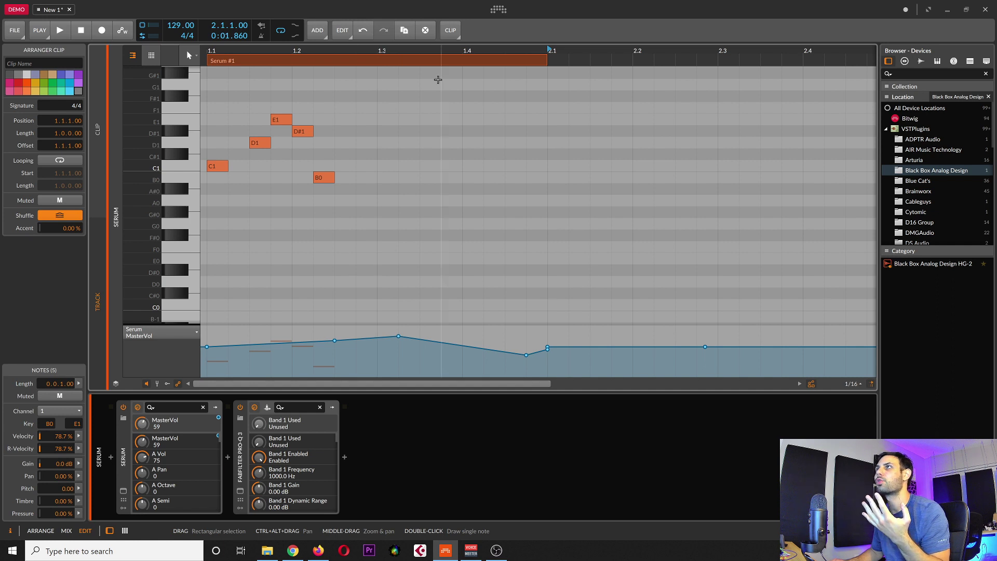
Step: Select the Serum #1 clip and add three MasterVol automation points at about 2.2.2, 2.3.3 and 2.4.1, the last at about 63.1%
left_click(452, 61)
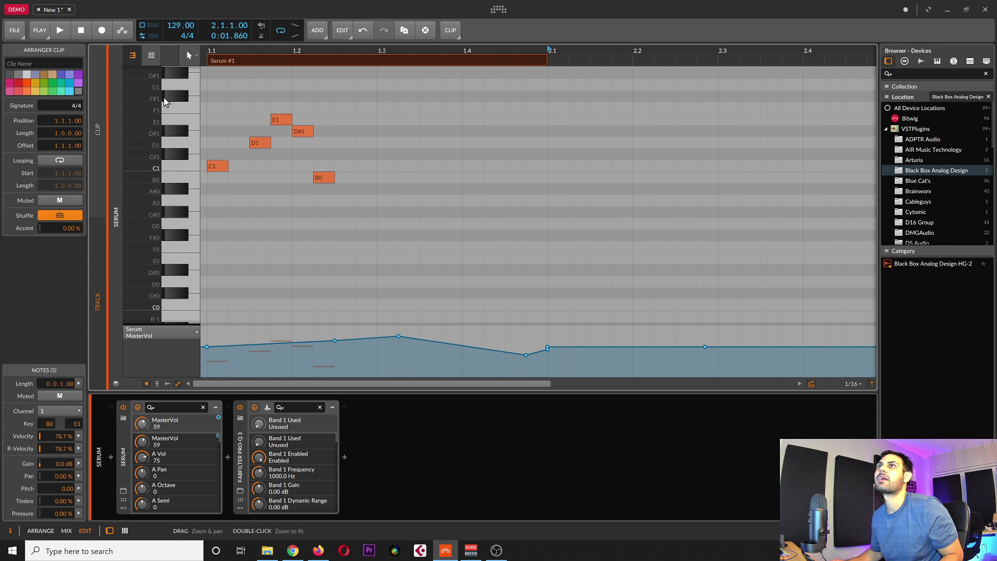
key("minus")
key("minus")
key("minus")
key("minus")
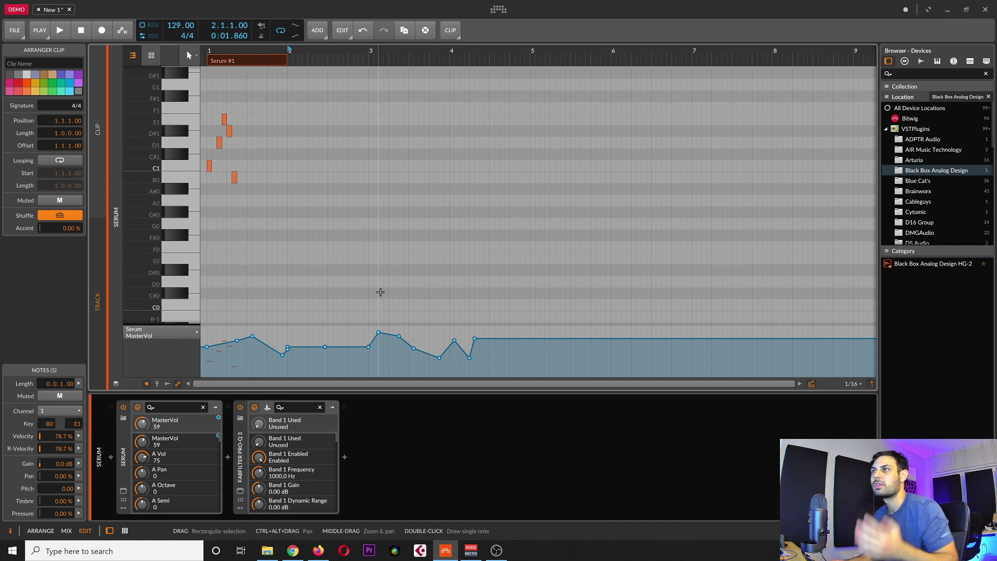
scroll(284, 336, "up", 5)
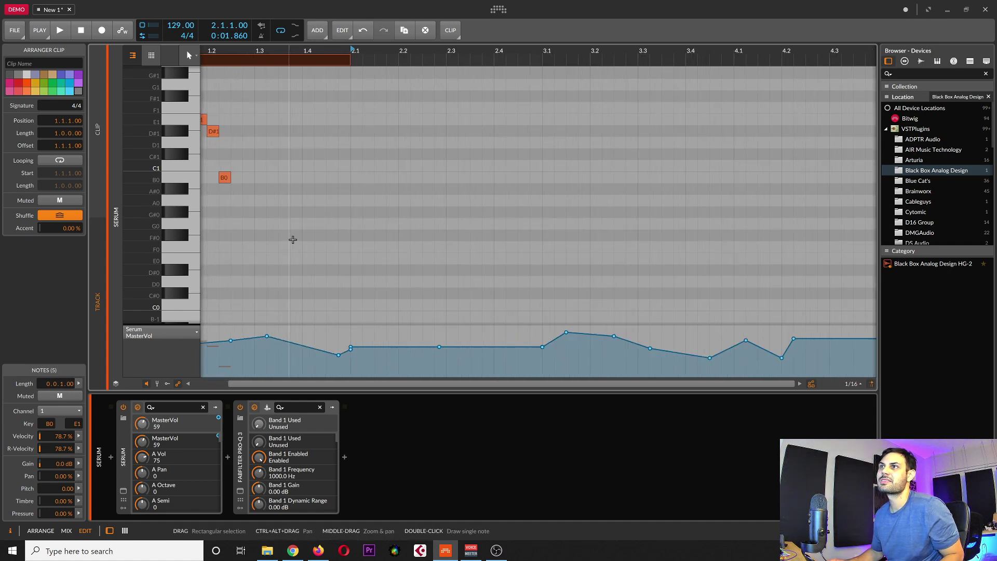
scroll(285, 244, "down", 2)
scroll(320, 268, "up", 2)
scroll(321, 268, "up", 2)
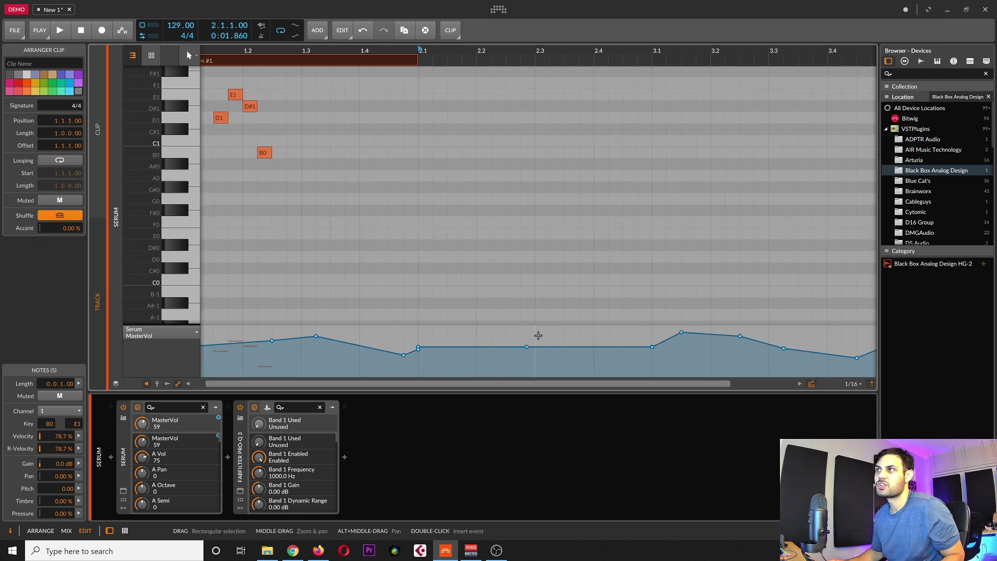
double_click(492, 333)
double_click(564, 362)
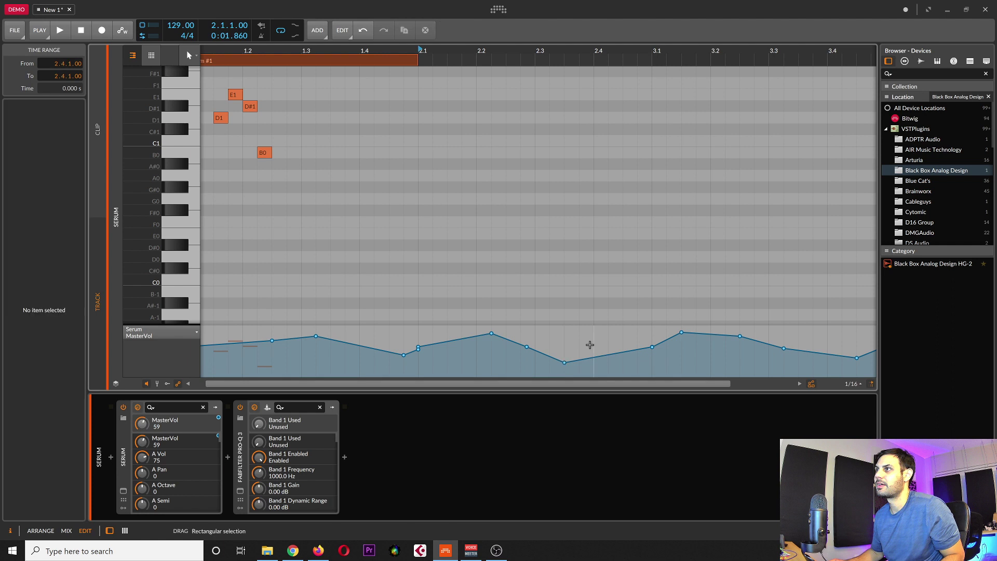
double_click(593, 345)
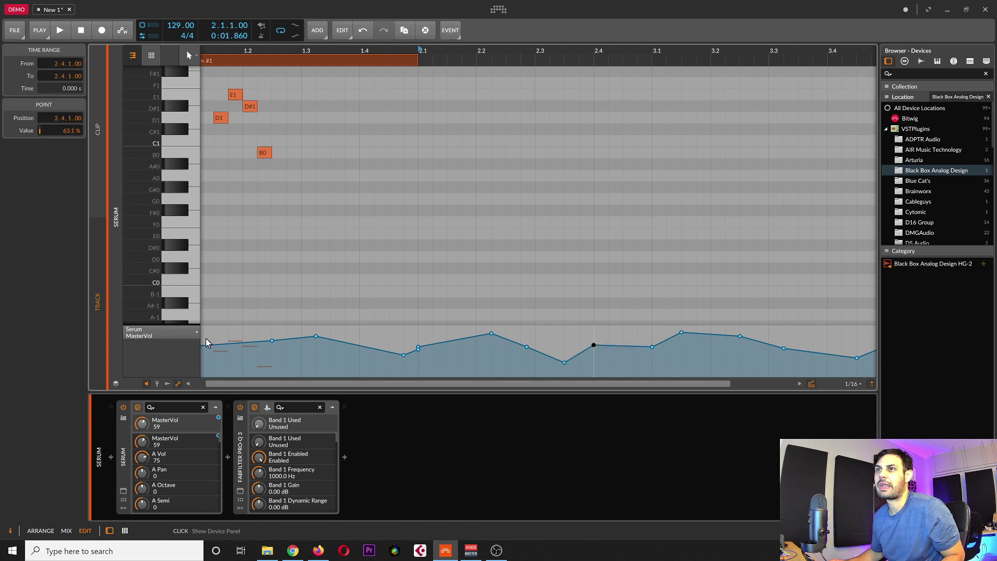
Step: Review the whole MasterVol automation curve and return to the Arrange layout by way of the Mix layout
left_click_drag(660, 383, 728, 407)
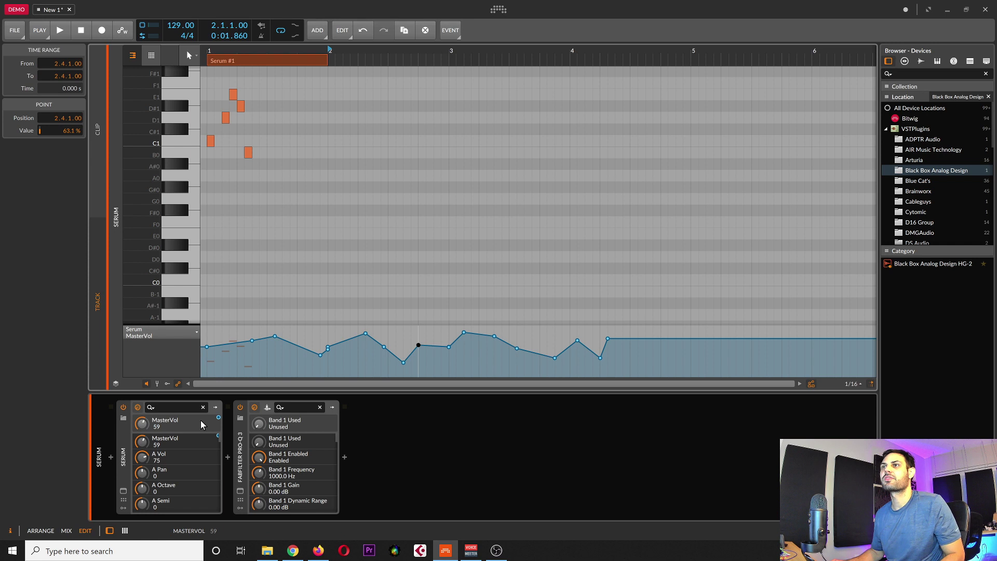
left_click(66, 531)
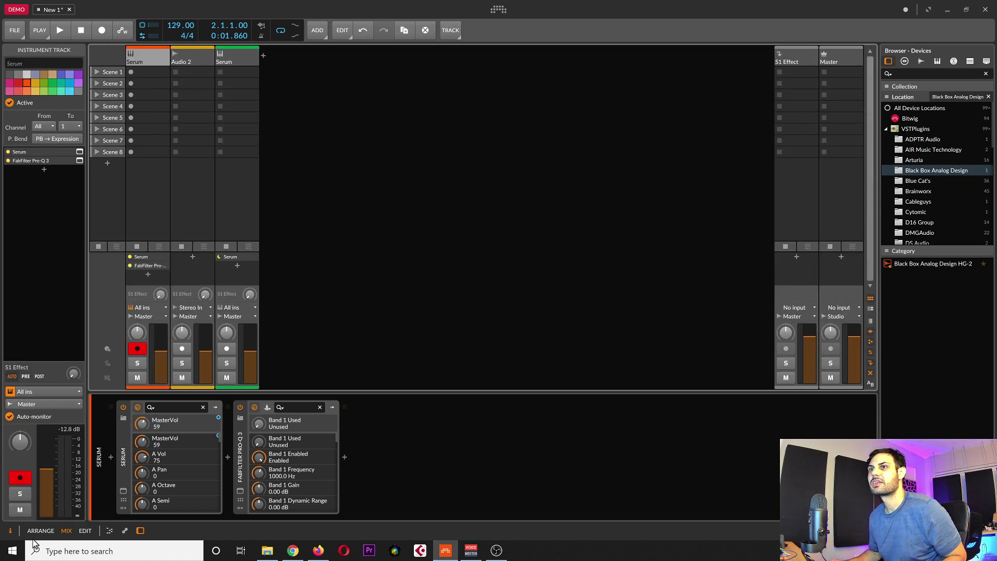
left_click(40, 531)
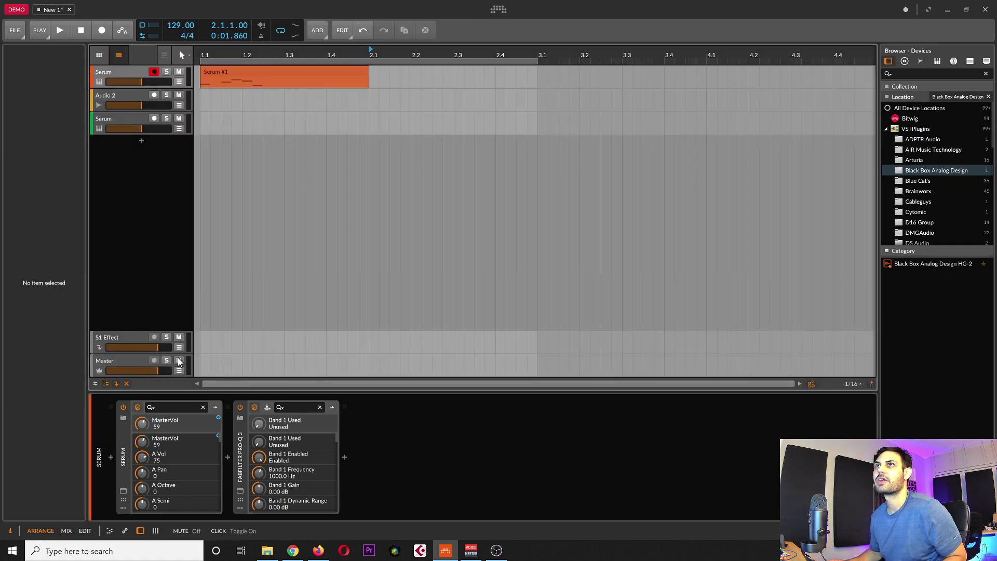